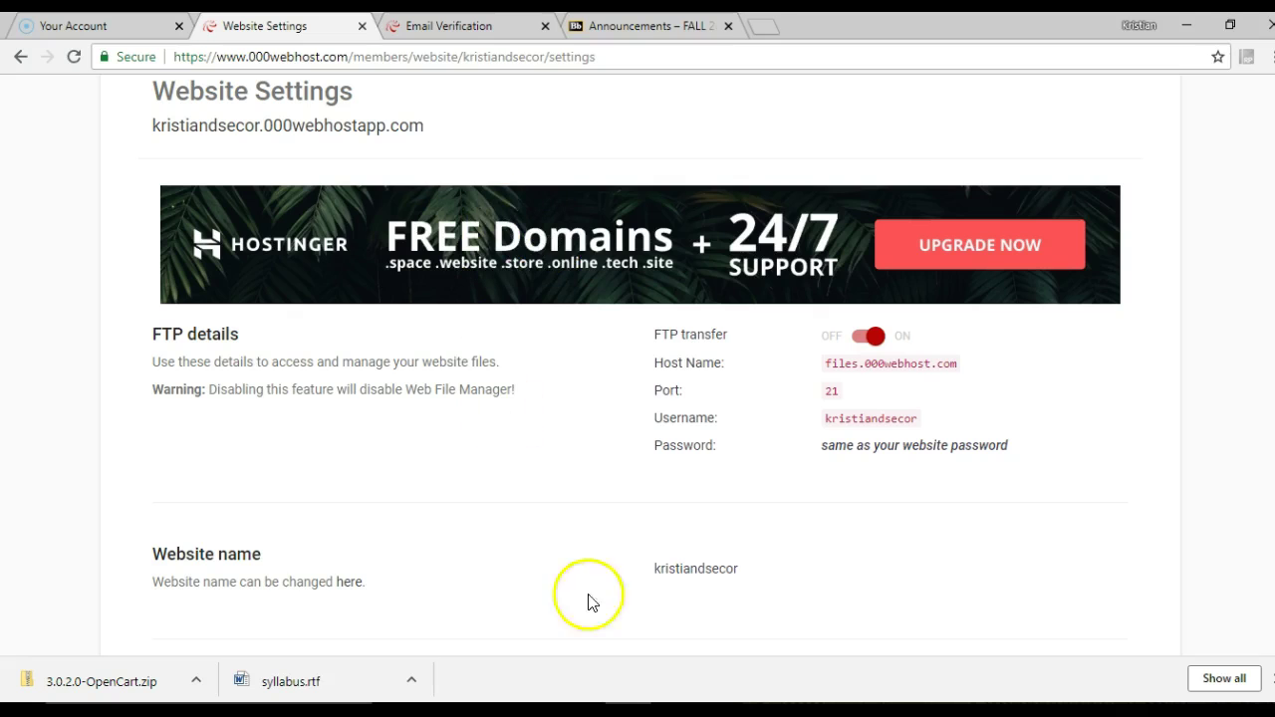
Minimize the browser showing the 000webhost FTP details (files.000webhost.com, port 21)
left_click(1188, 26)
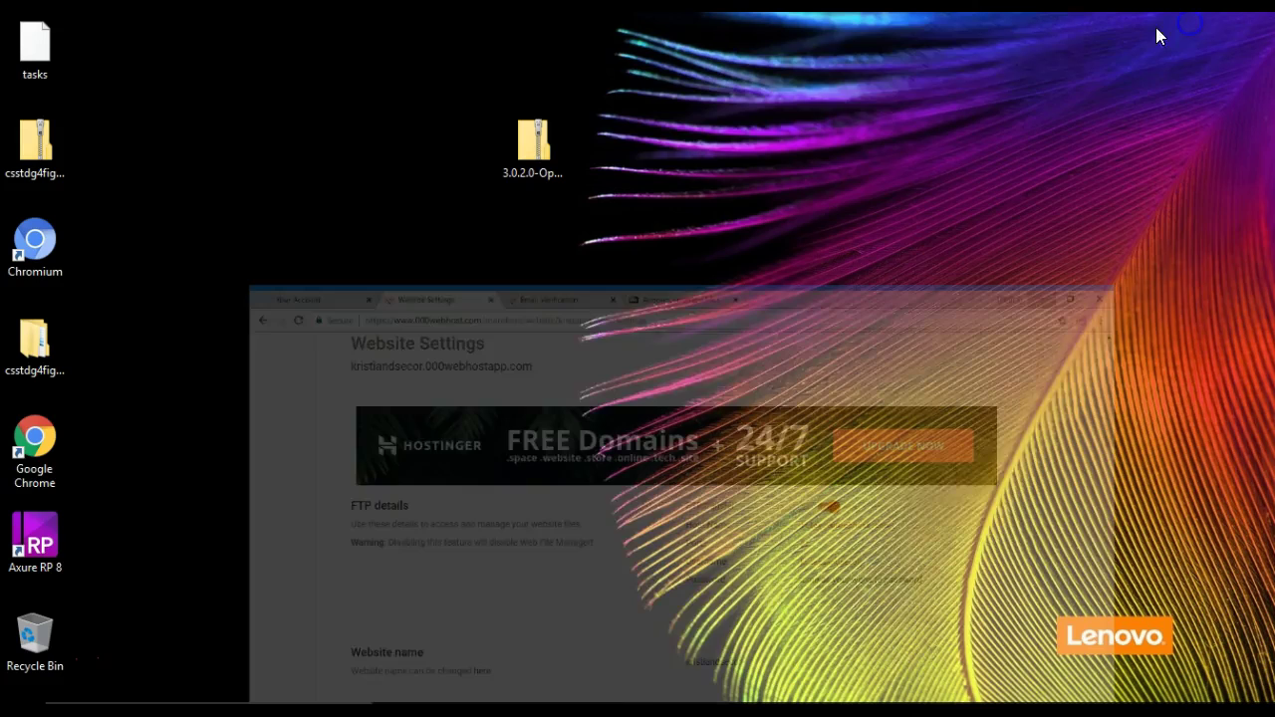
Rename 3.0.2.0-OpenCart.zip to OpenCart.zip
left_click(536, 136)
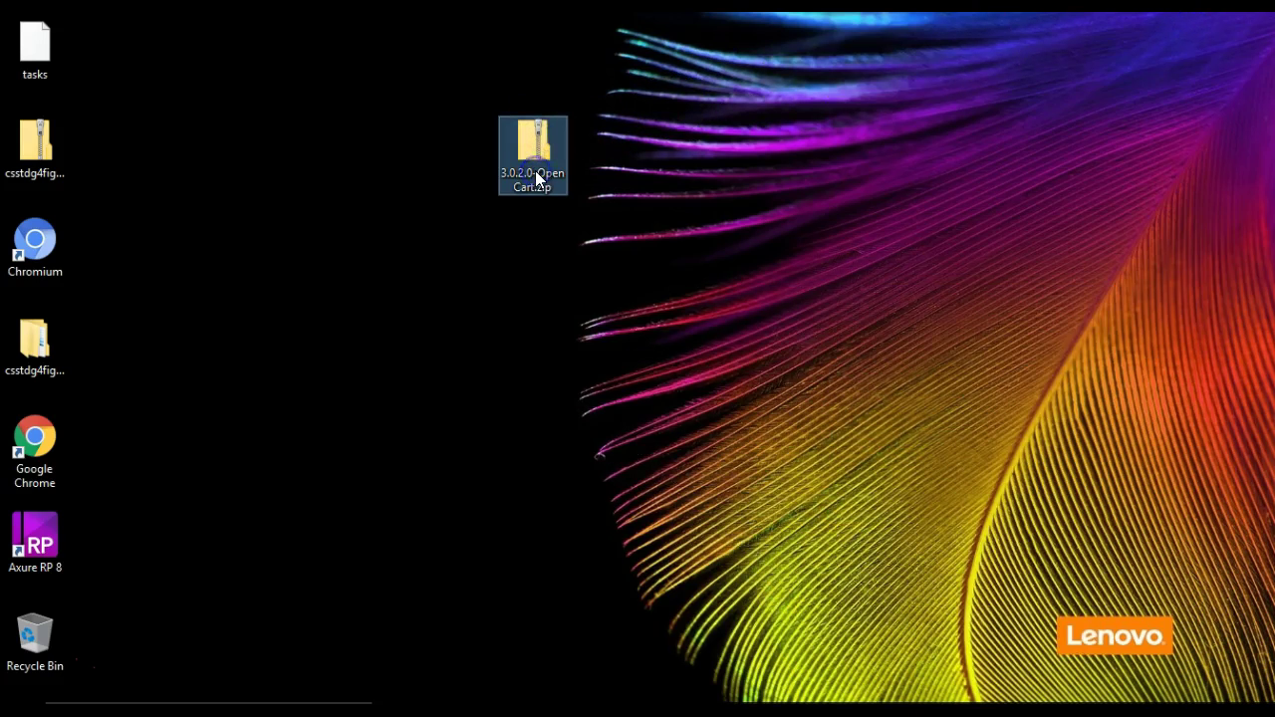
left_click(535, 171)
left_click(533, 176)
left_click_drag(519, 176, 562, 176)
key("BackSpace")
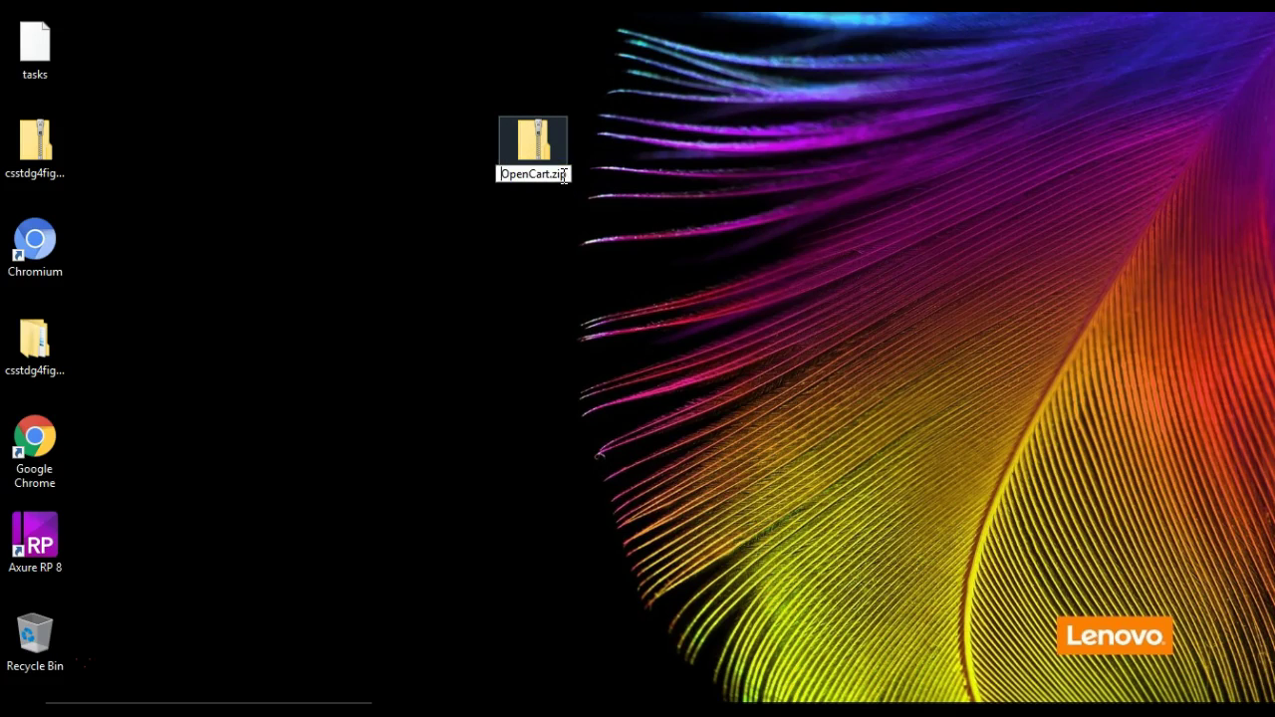
left_click(563, 287)
Extract OpenCart.zip into an OpenCart folder on the desktop
right_click(546, 155)
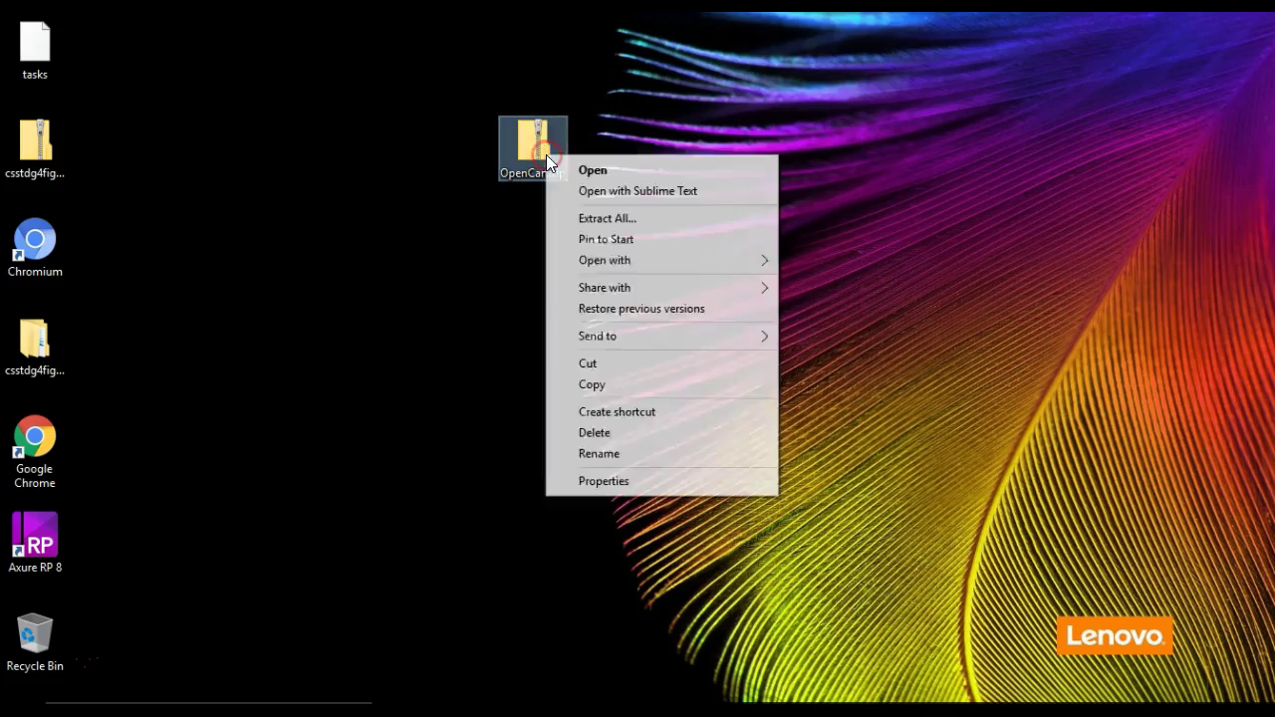
left_click(590, 220)
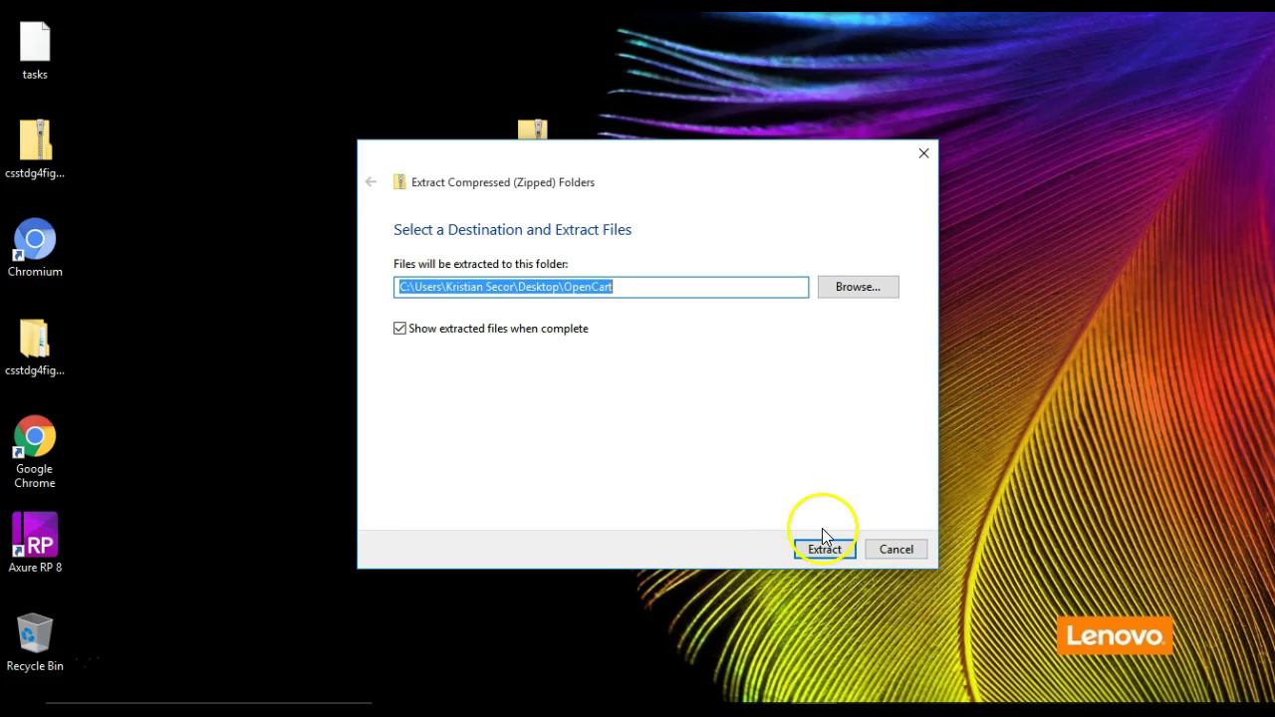
left_click(823, 549)
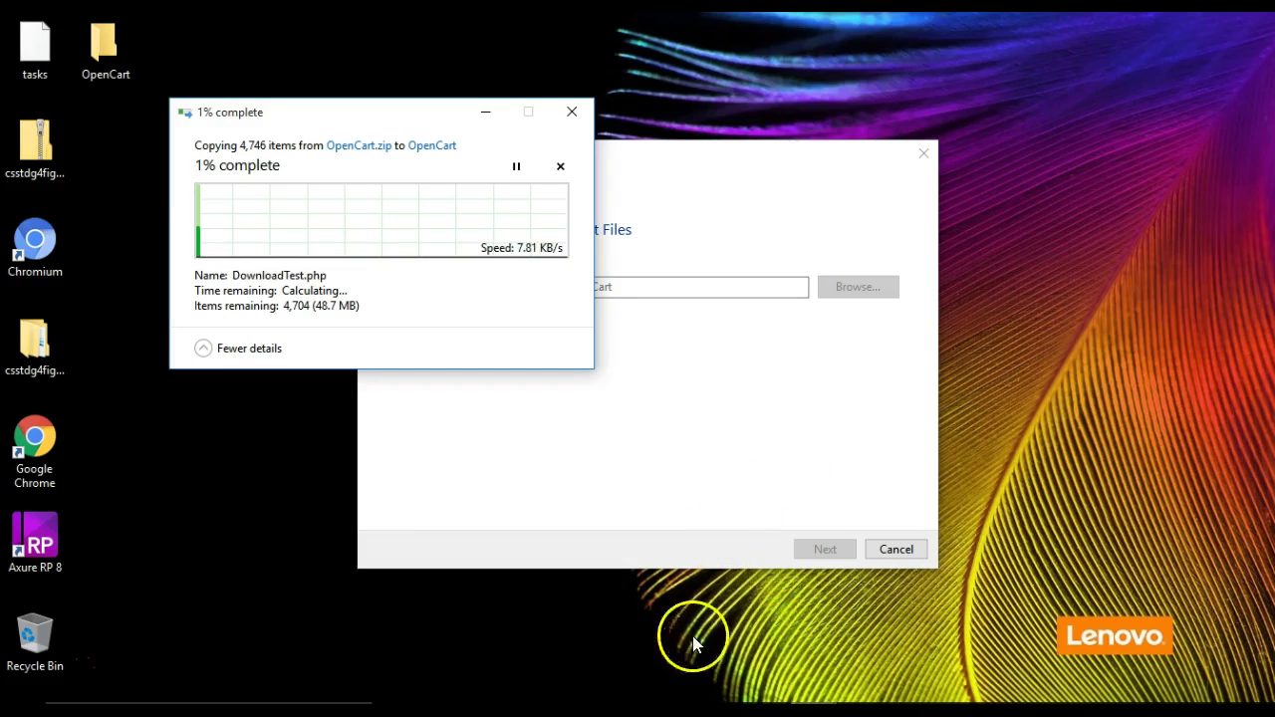
mouse_move(627, 709)
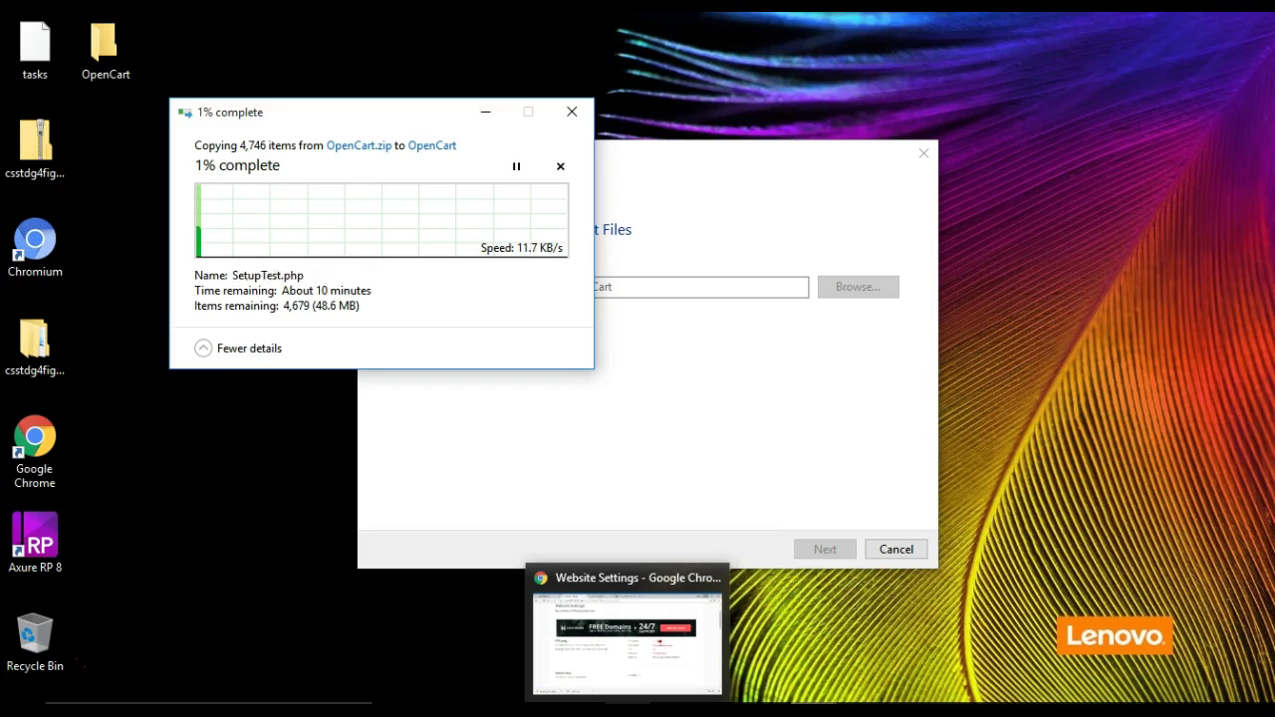
Restore the 000webhost FTP details page and un-maximize FileZilla so both are visible
left_click(627, 709)
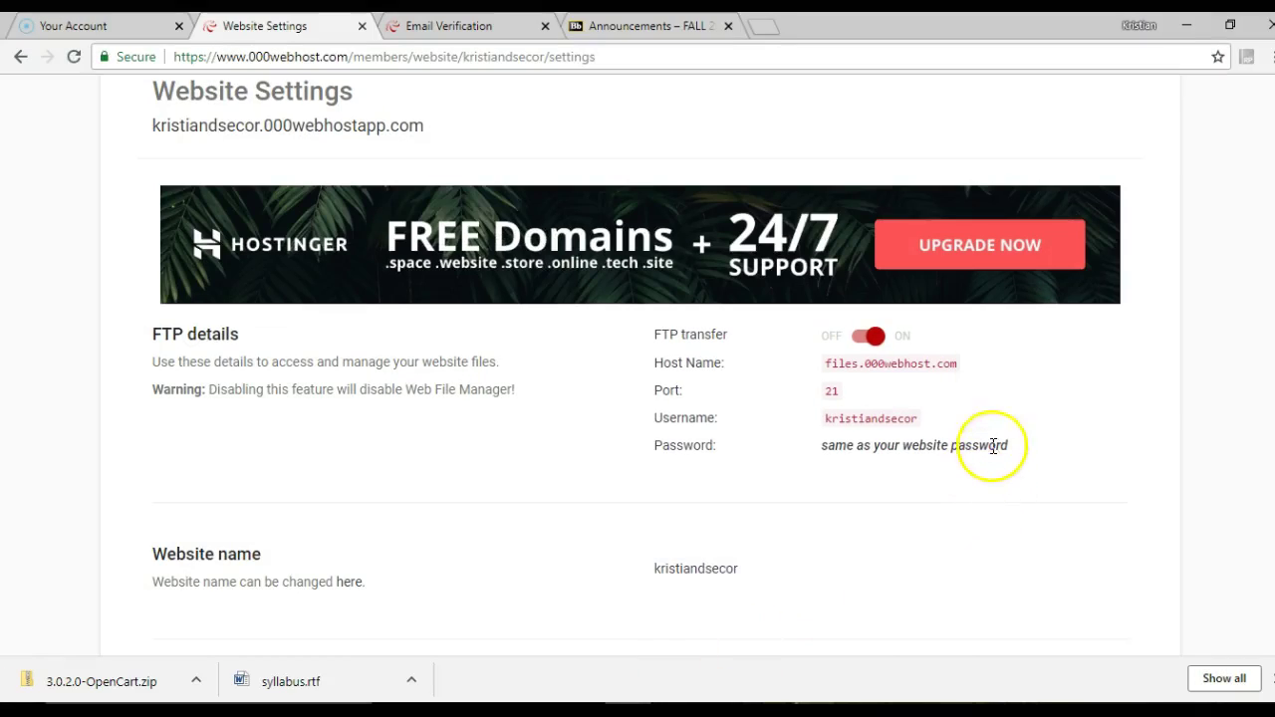
mouse_move(767, 709)
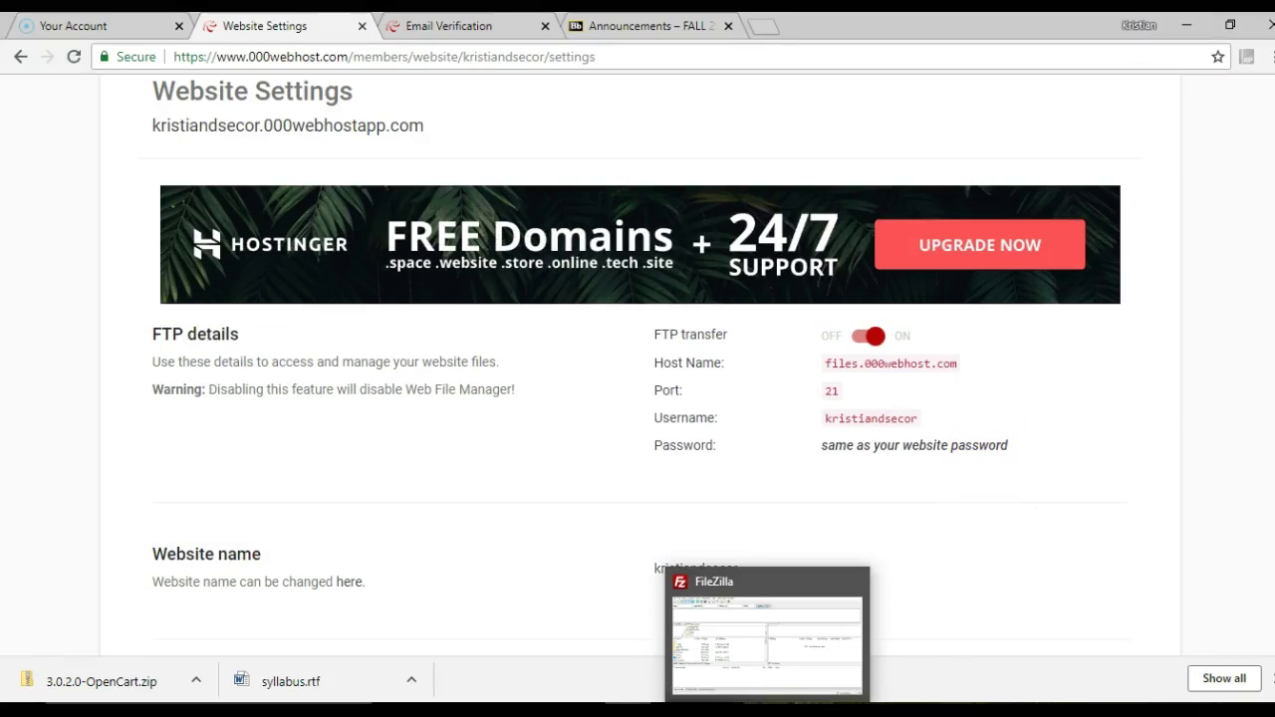
left_click(774, 675)
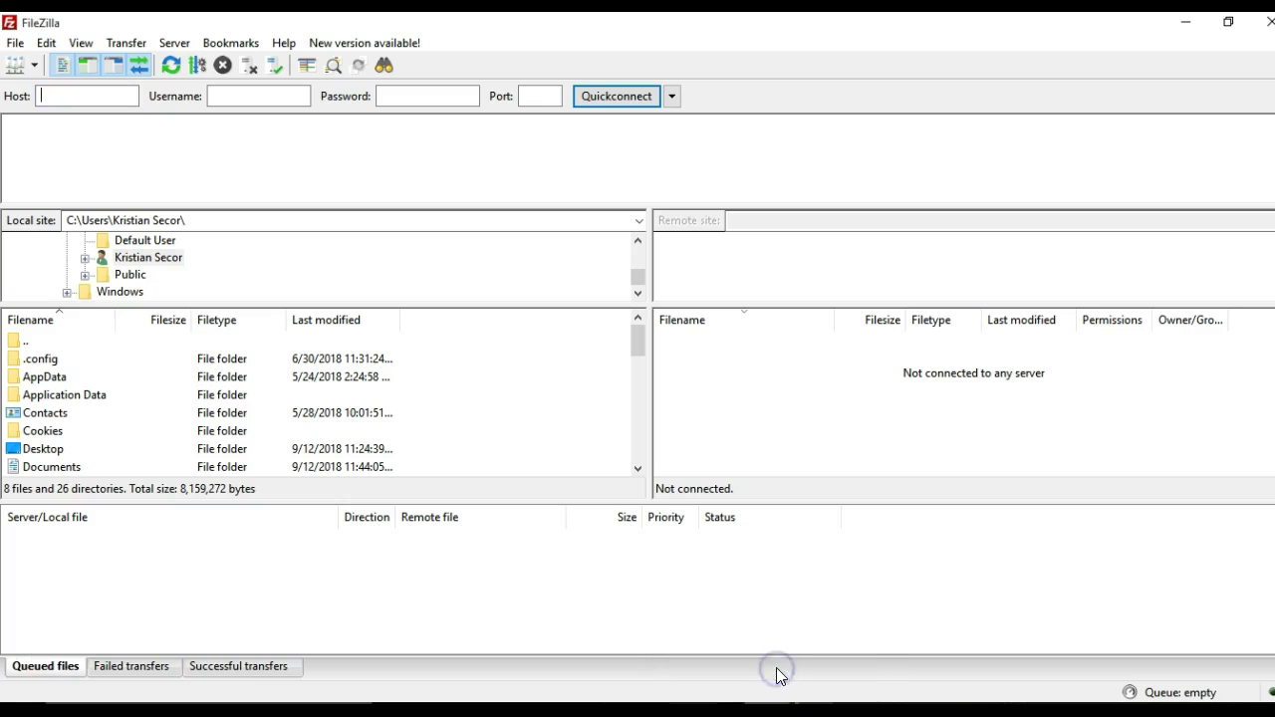
left_click_drag(289, 25, 786, 452)
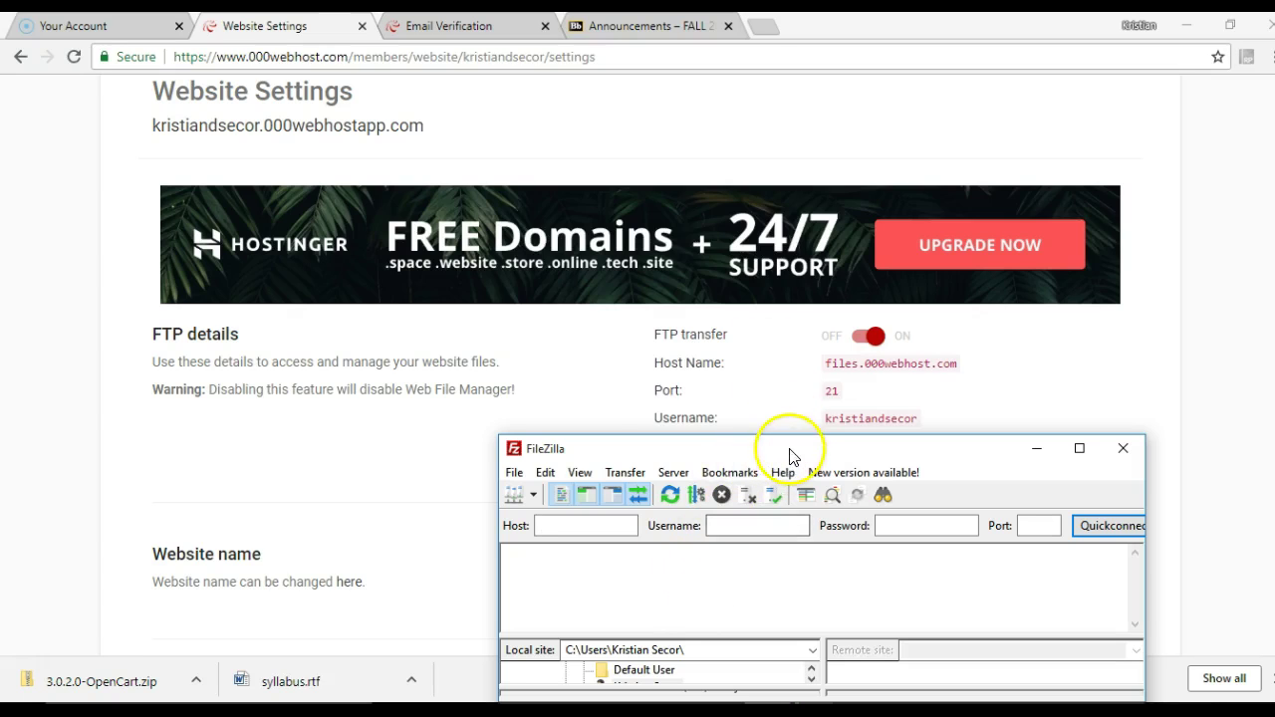
Add a Site Manager entry named opencart with host files.000webhost.com
left_click(514, 472)
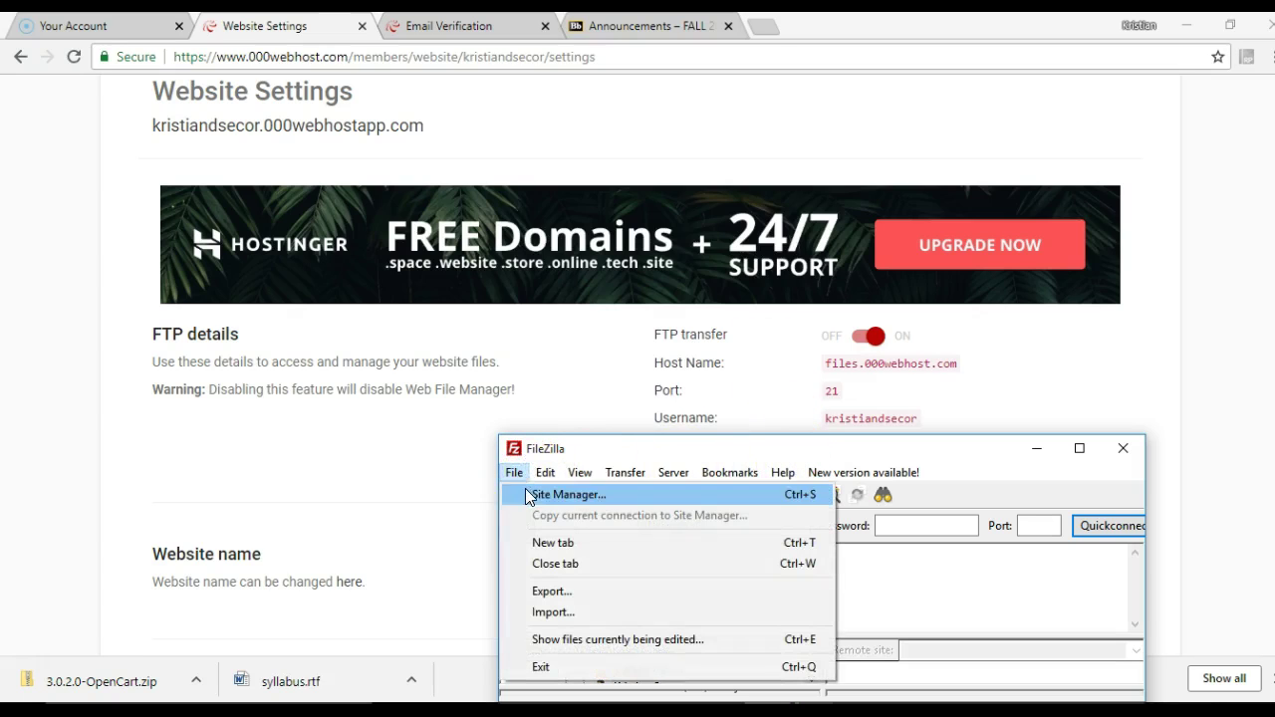
left_click(526, 495)
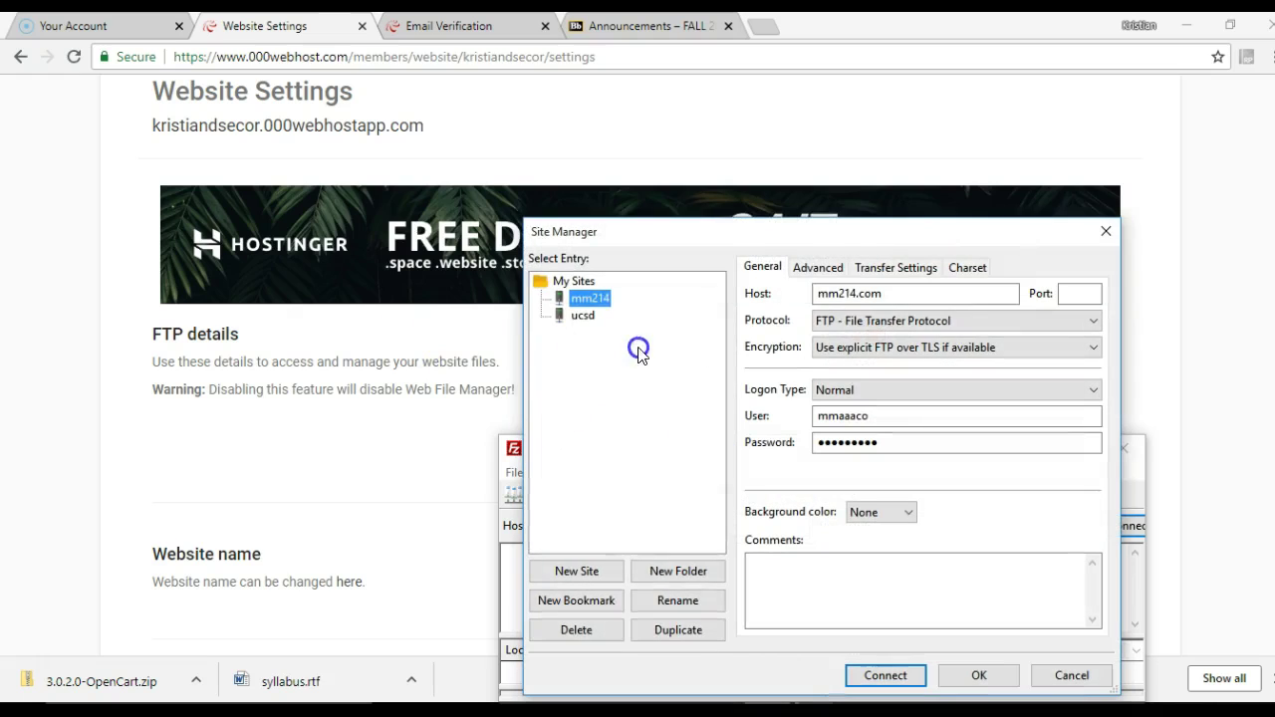
left_click(564, 567)
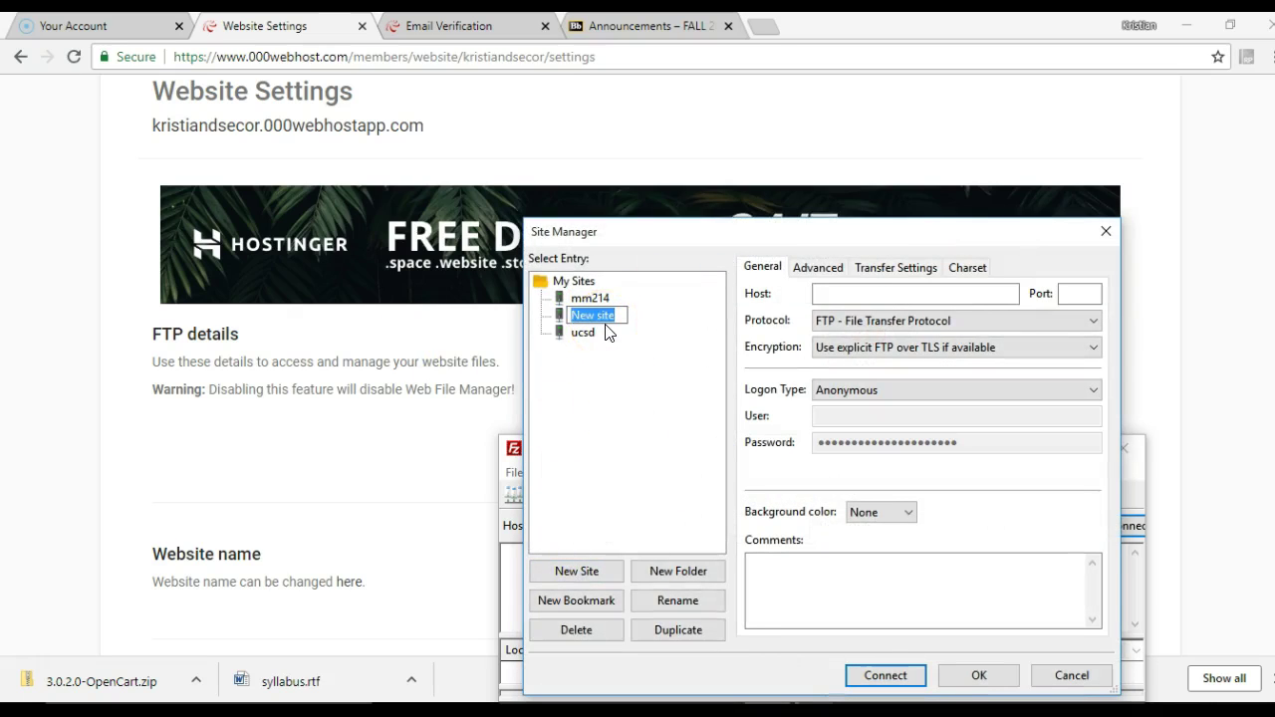
type("opencart")
key("Return")
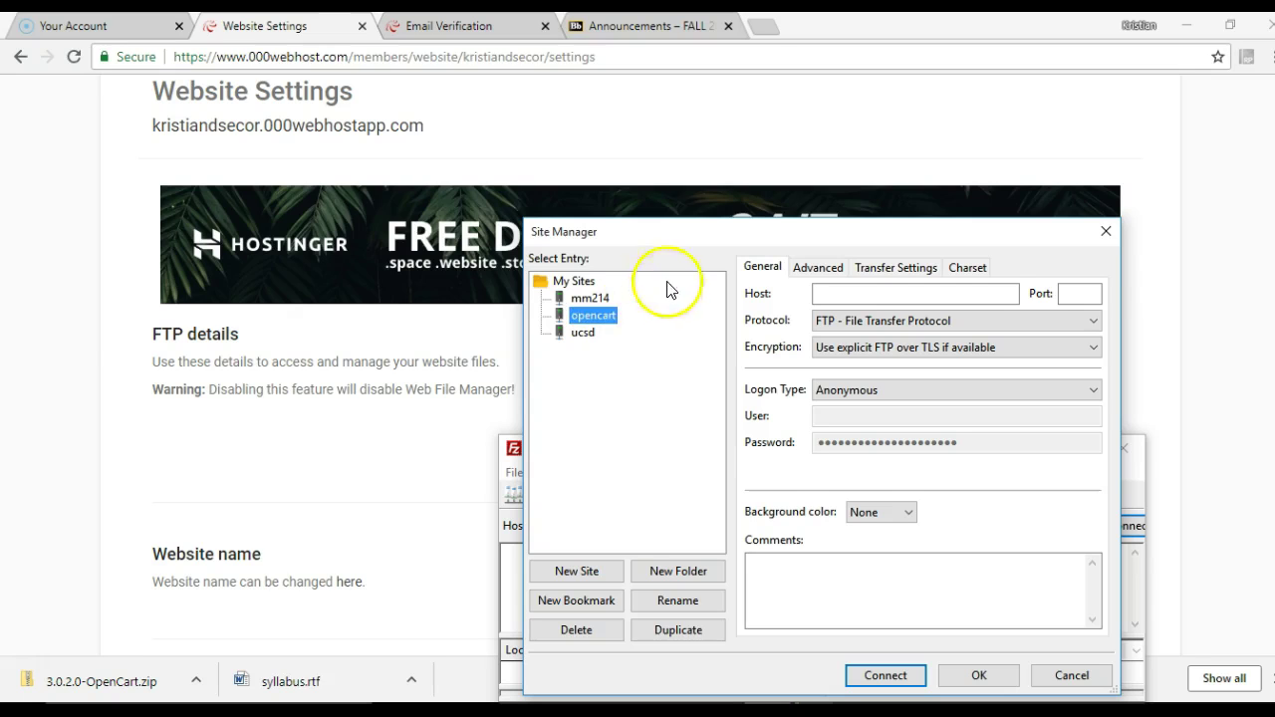
left_click_drag(702, 236, 741, 439)
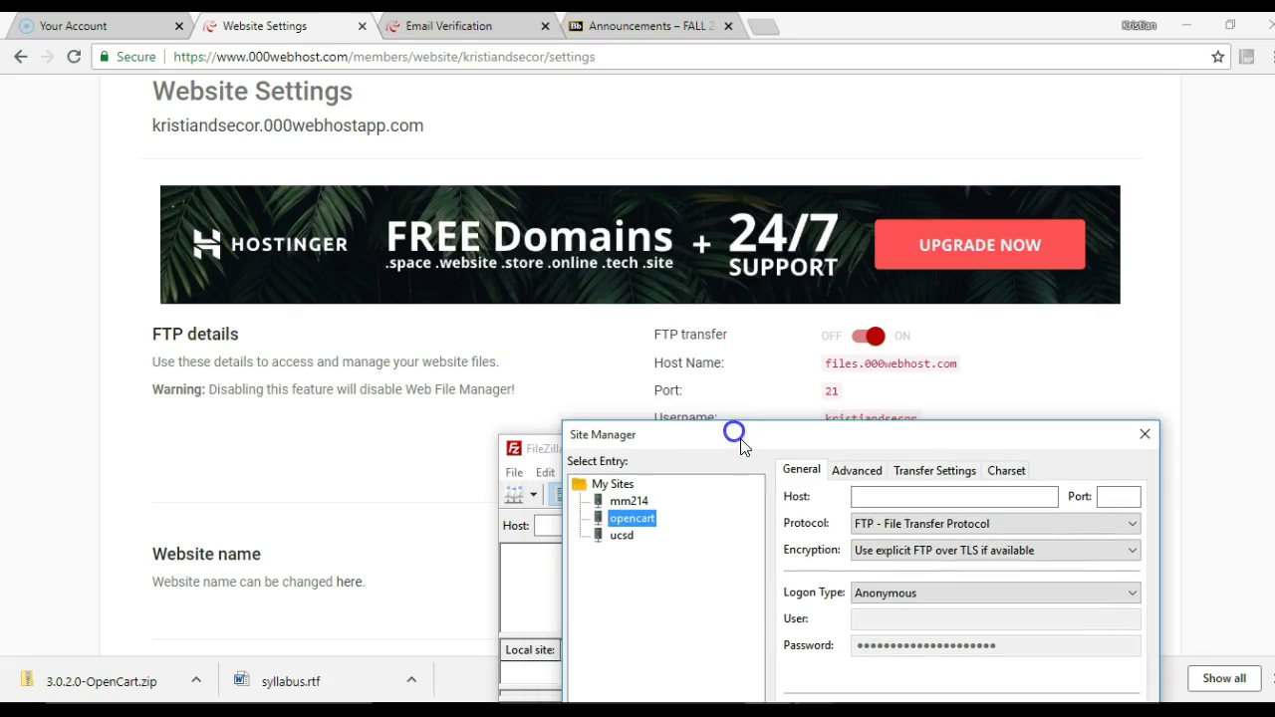
left_click(872, 498)
type("files.000webhost.com")
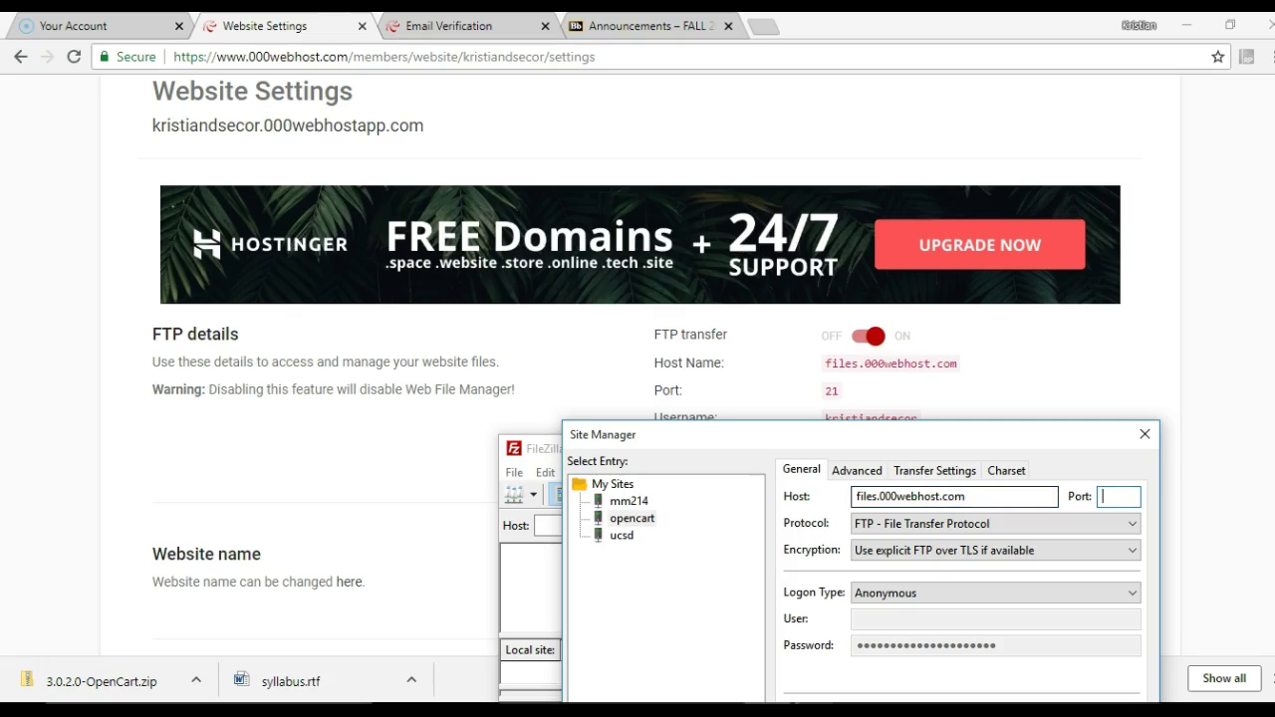
Set the opencart site to FTP protocol, plain FTP encryption and Normal logon type
left_click(926, 523)
left_click(923, 530)
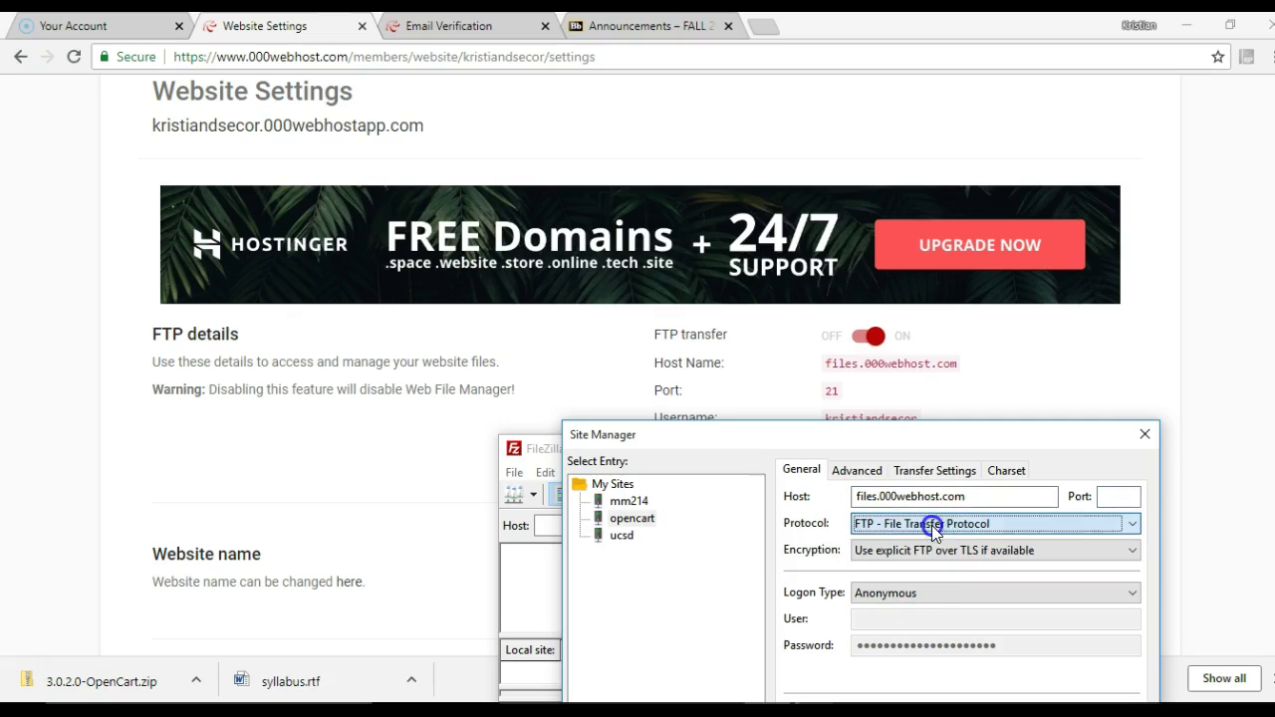
left_click(918, 550)
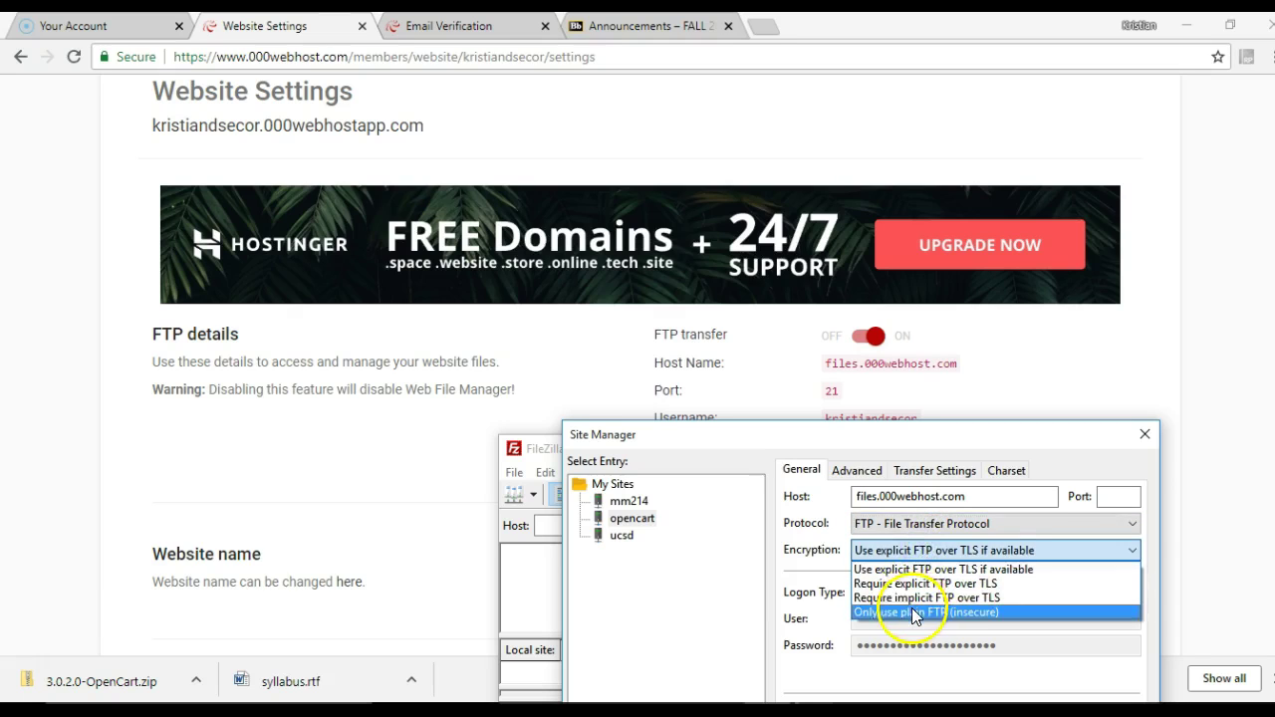
left_click(914, 611)
left_click(919, 592)
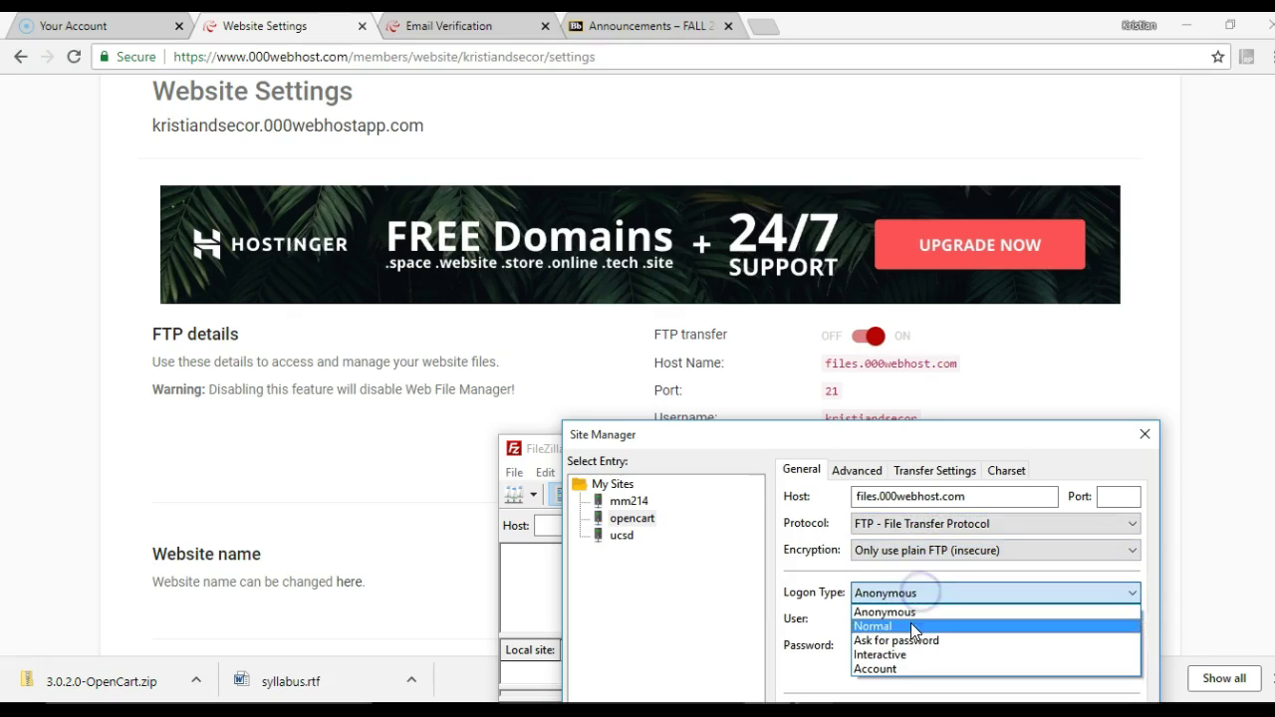
left_click(911, 622)
Enter the FTP username and password and connect to the opencart site
left_click(925, 619)
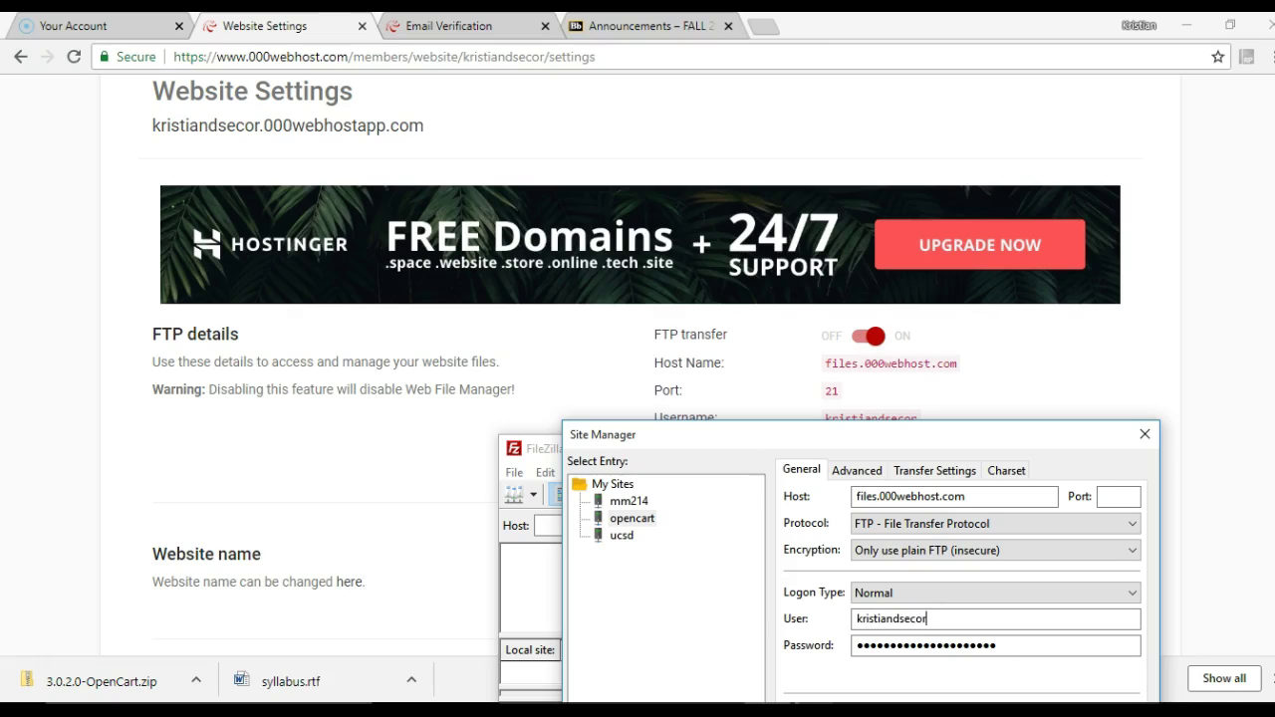
left_click_drag(953, 437, 782, 227)
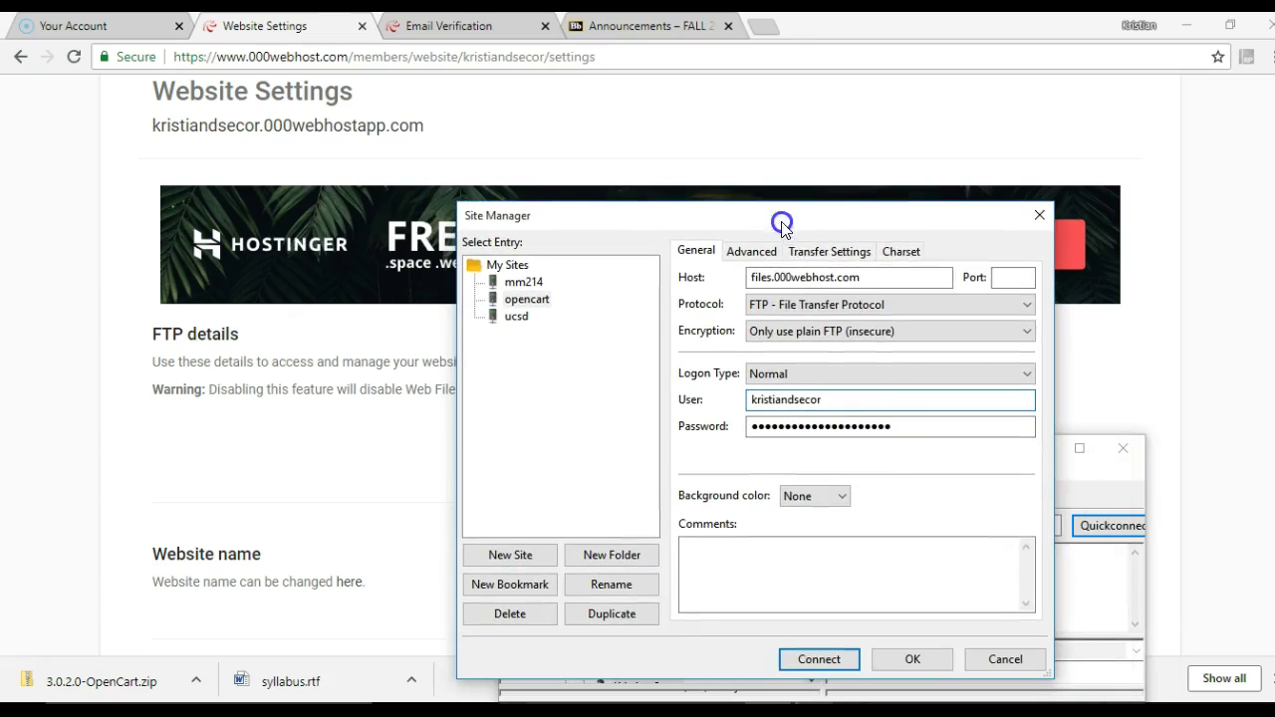
left_click_drag(890, 426, 753, 426)
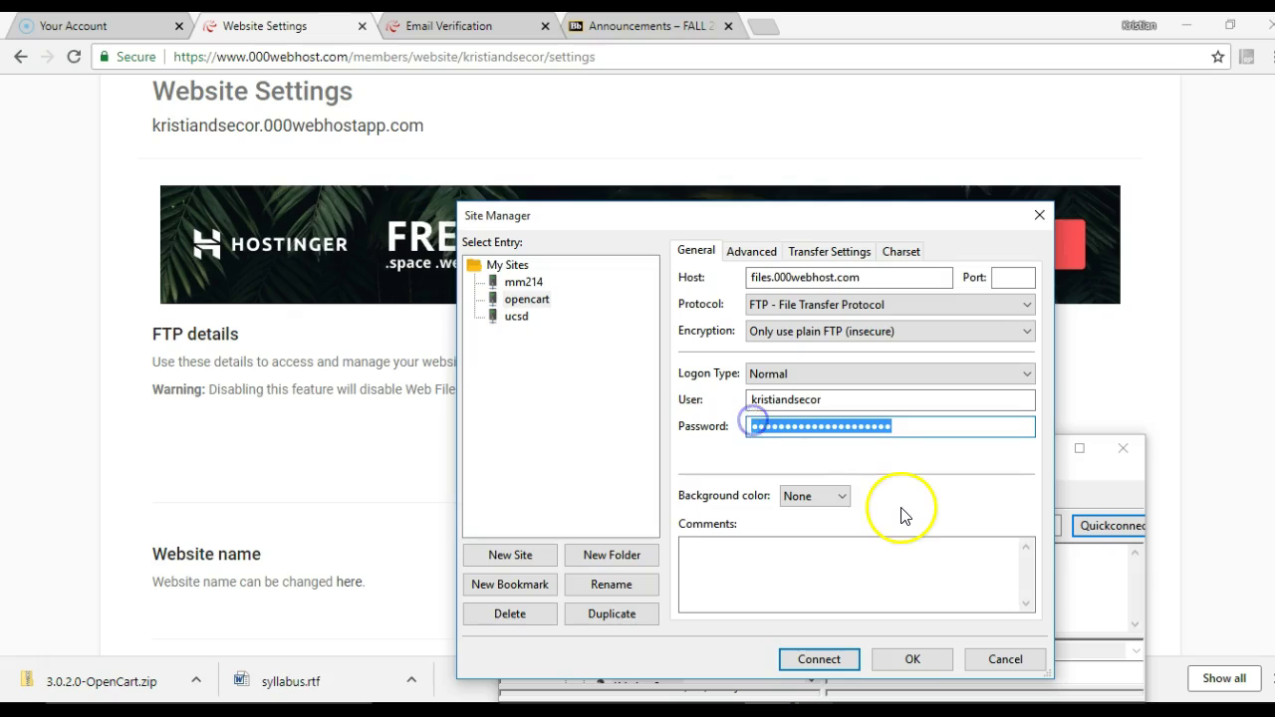
type("•")
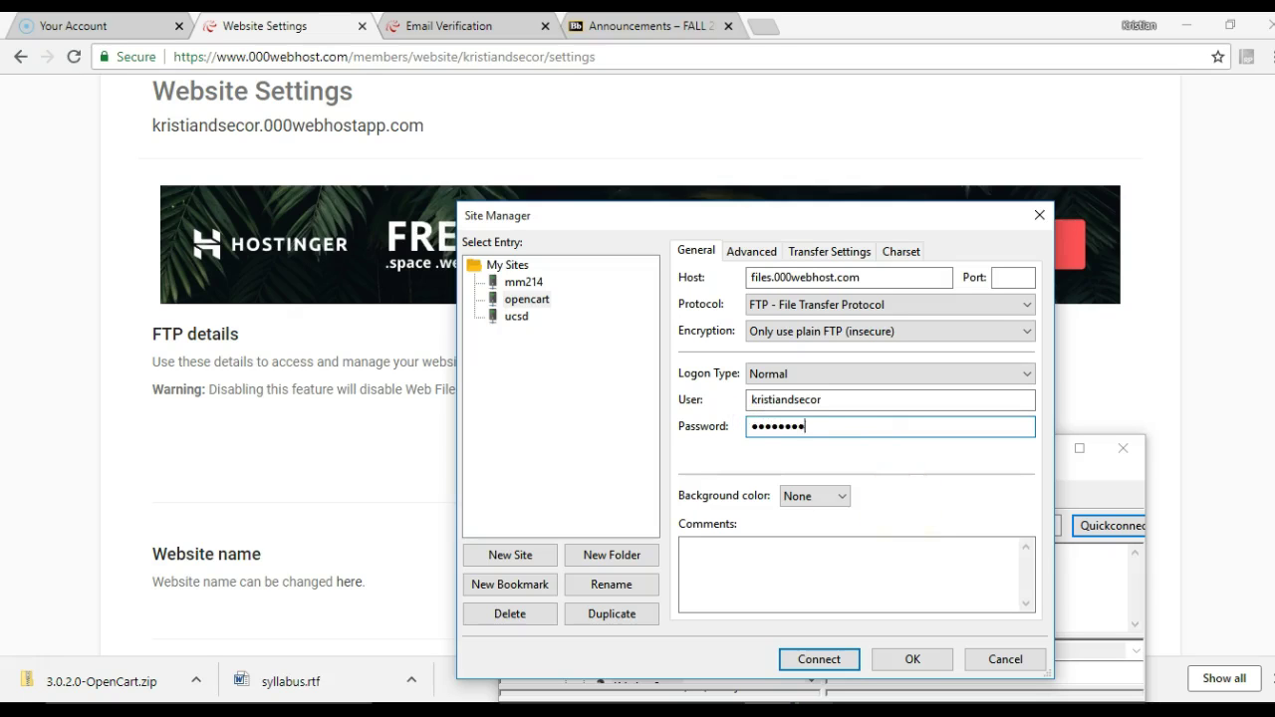
left_click(819, 659)
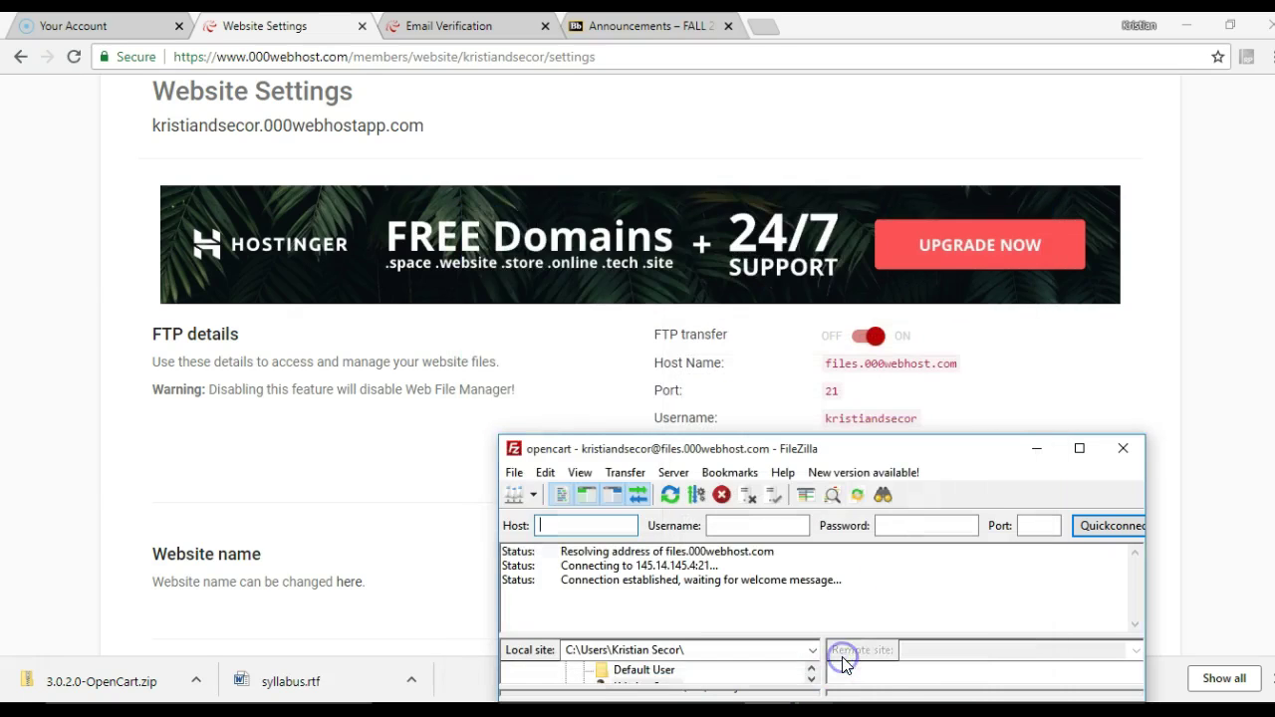
Enlarge FileZilla and open the remote public_html folder
left_click_drag(880, 447, 778, 91)
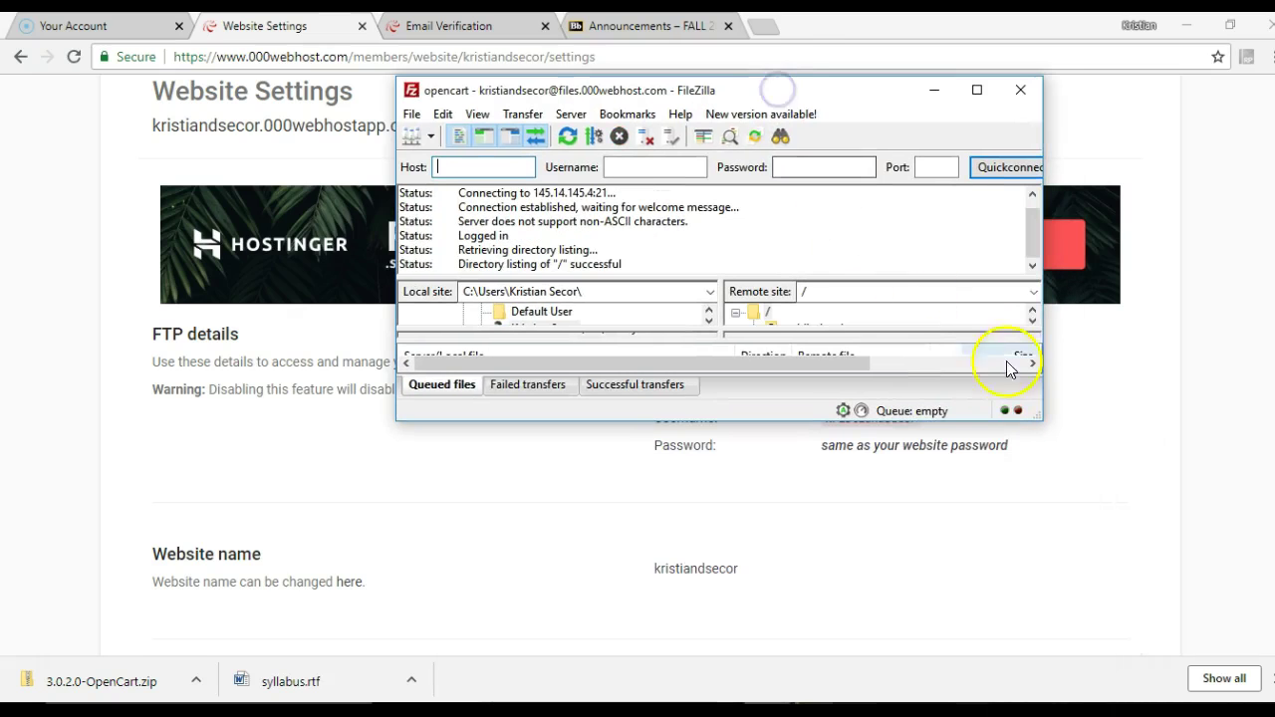
left_click_drag(1036, 405, 1113, 623)
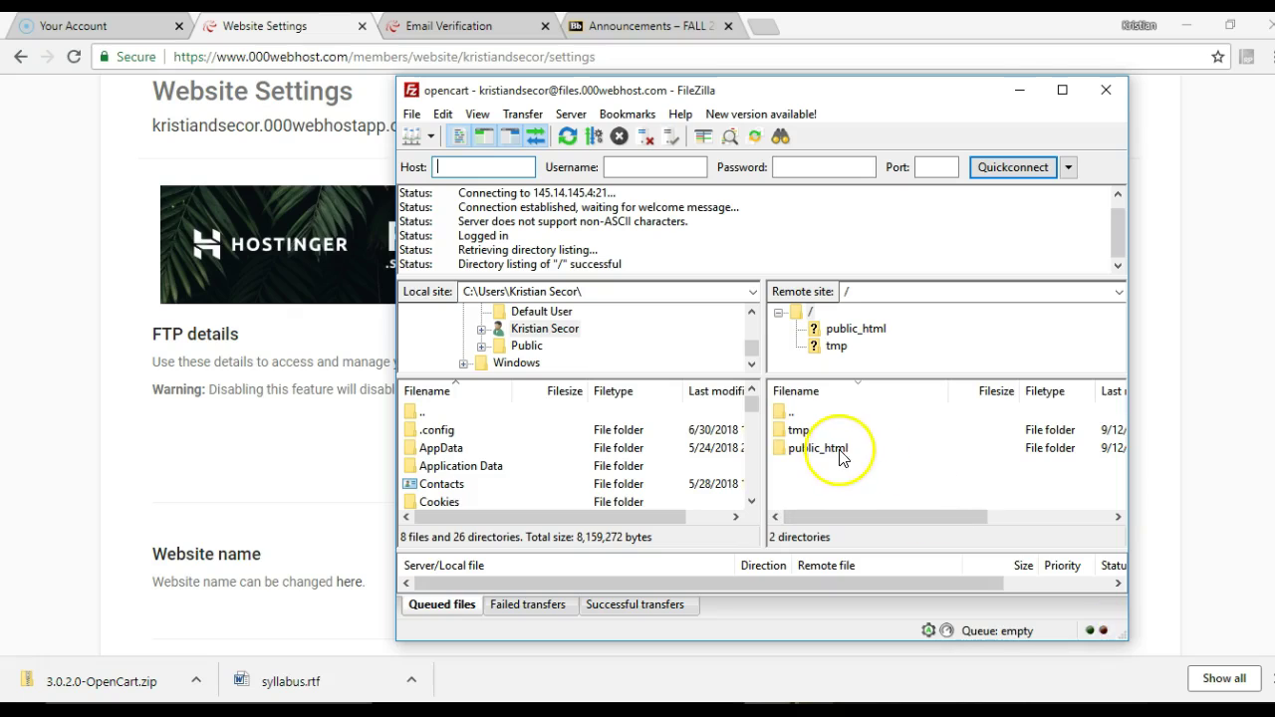
double_click(824, 449)
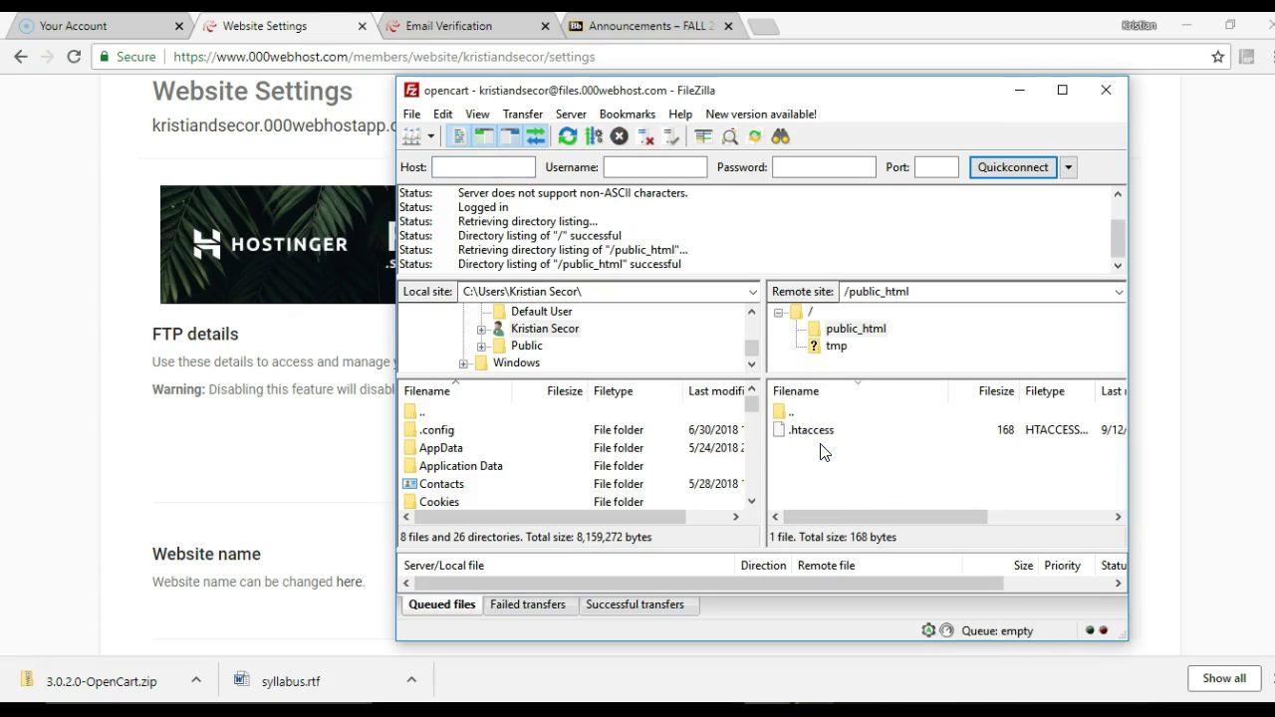
mouse_move(754, 404)
left_mouse_down()
mouse_move(754, 452)
mouse_move(762, 427)
left_mouse_up()
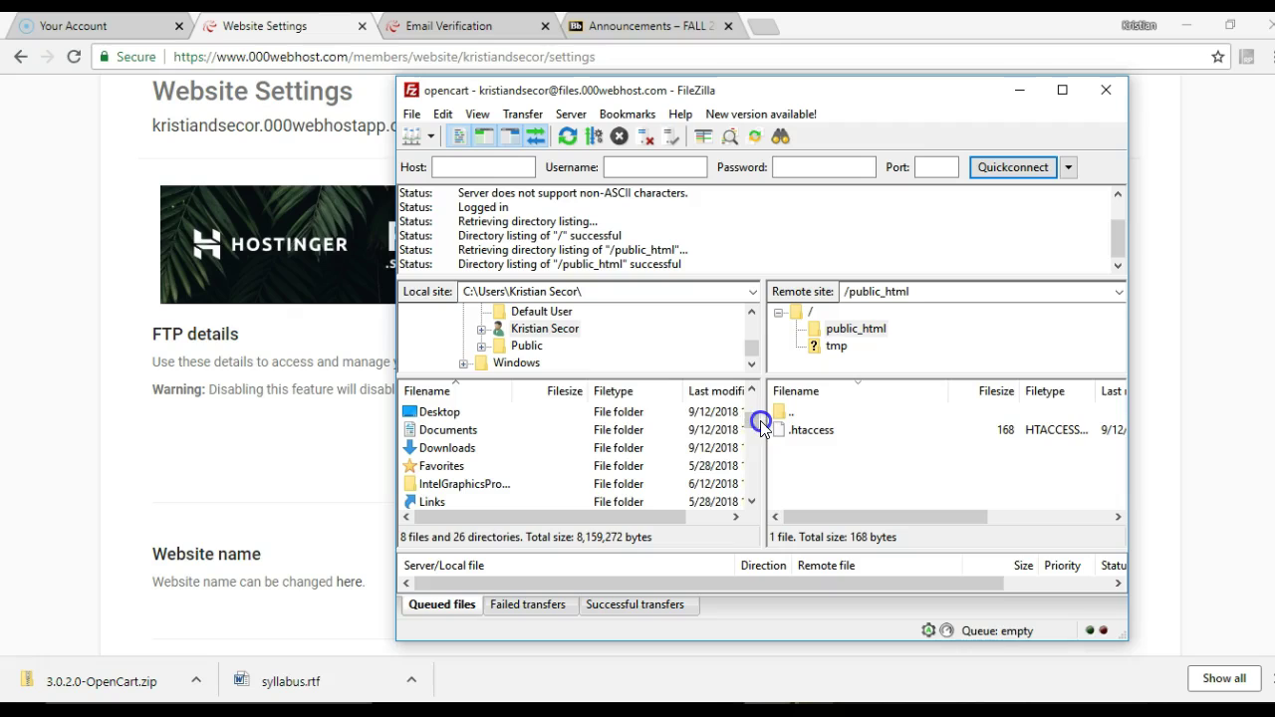
Browse the local pane to Desktop > OpenCart > upload
double_click(543, 414)
left_click(491, 454)
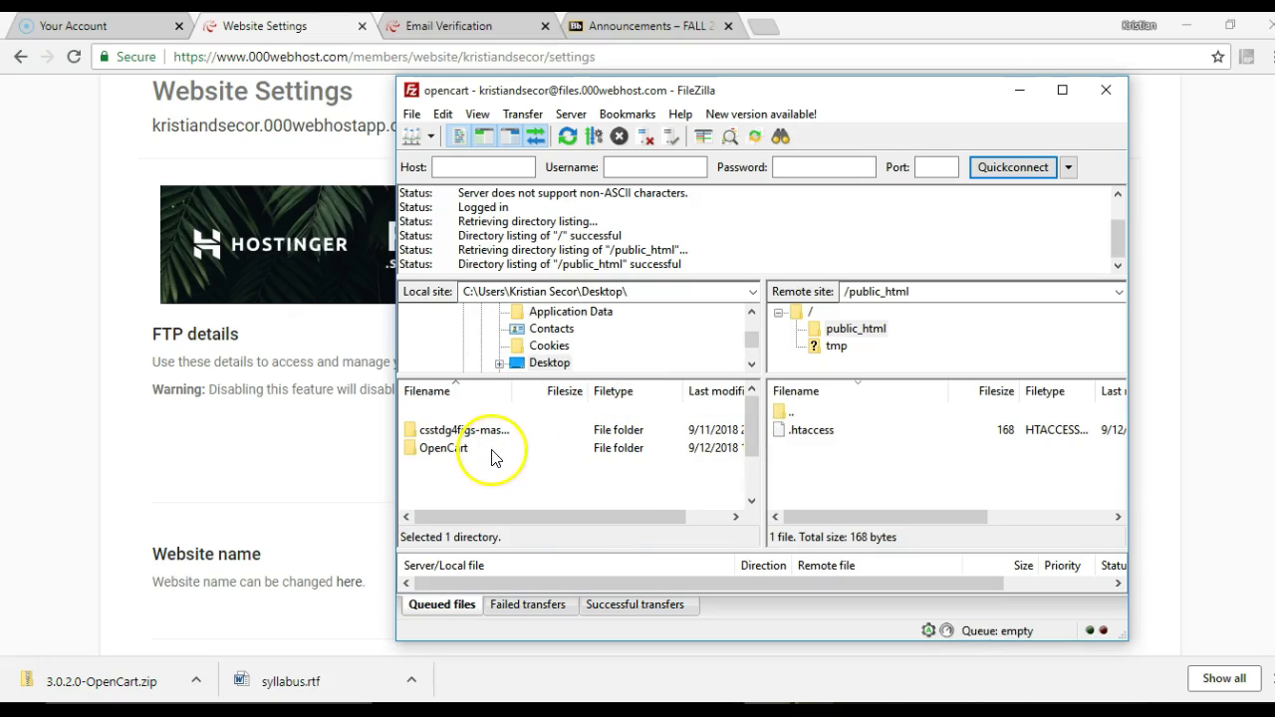
double_click(409, 451)
left_click(408, 450)
left_click_drag(408, 453, 417, 457)
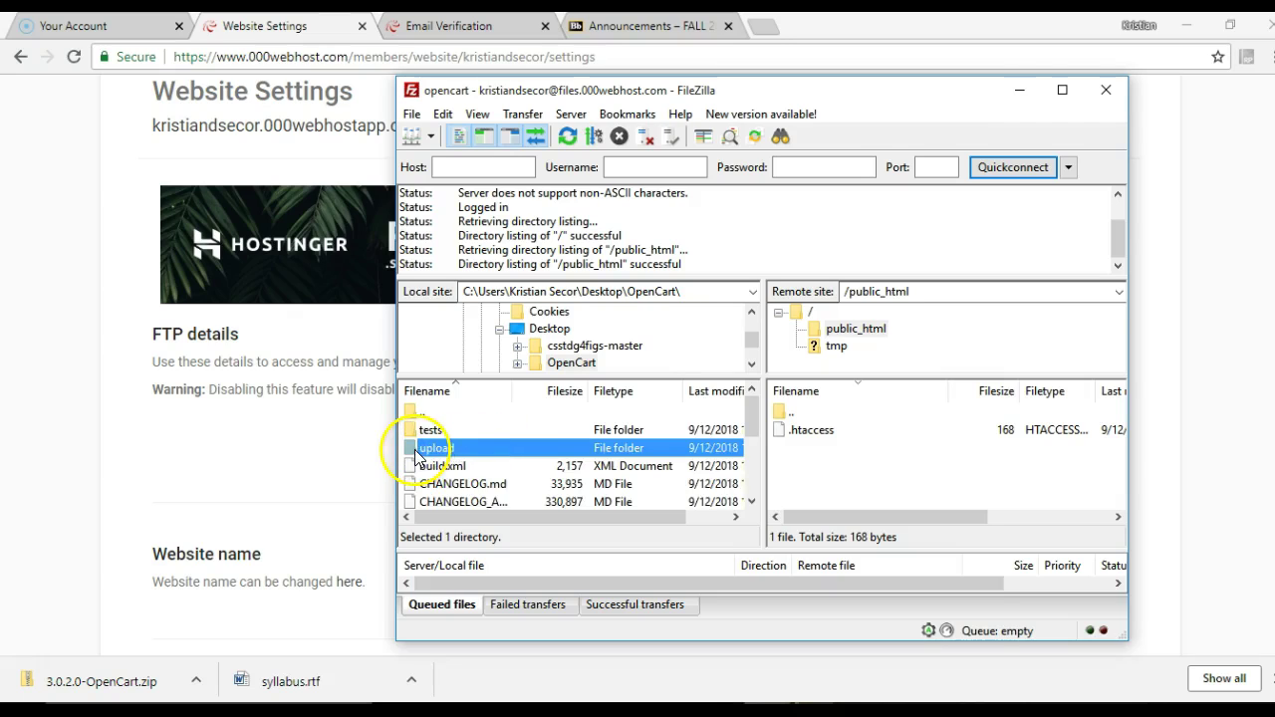
double_click(416, 453)
left_click(436, 429)
scroll(558, 453, "down", 1)
scroll(610, 468, "up", 1)
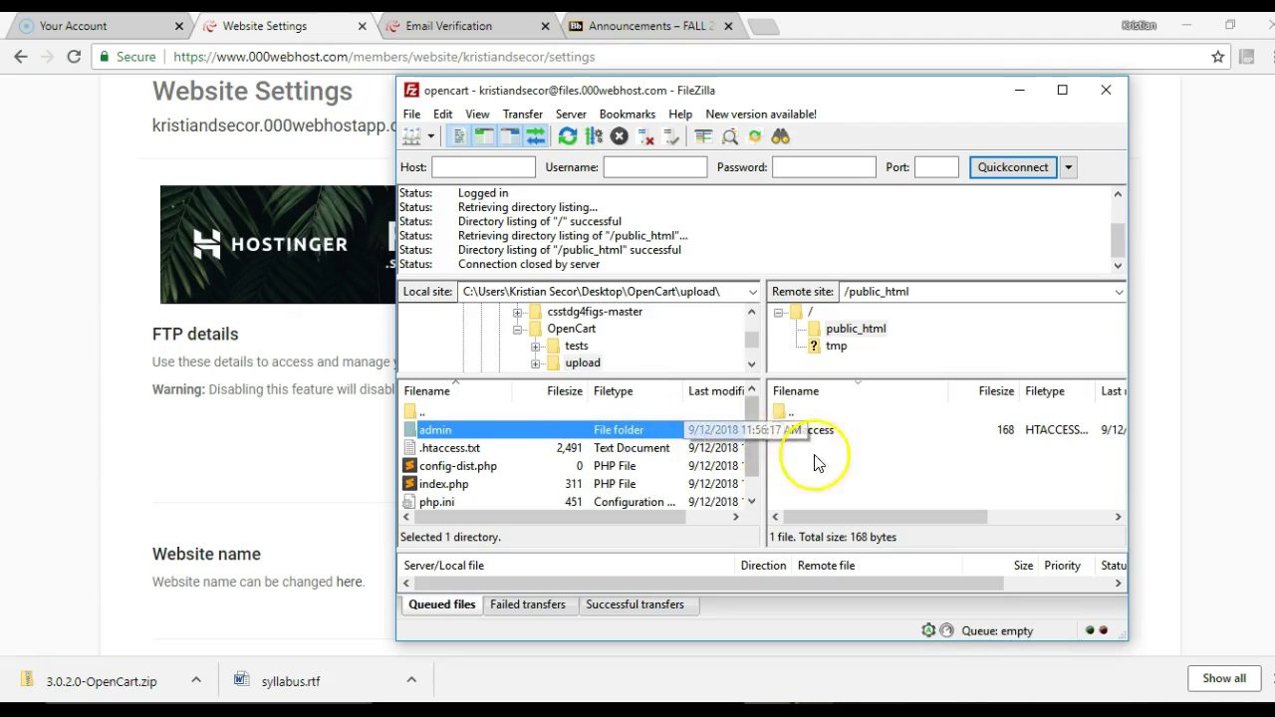
Go back up to the OpenCart folder in the local pane
right_click(840, 467)
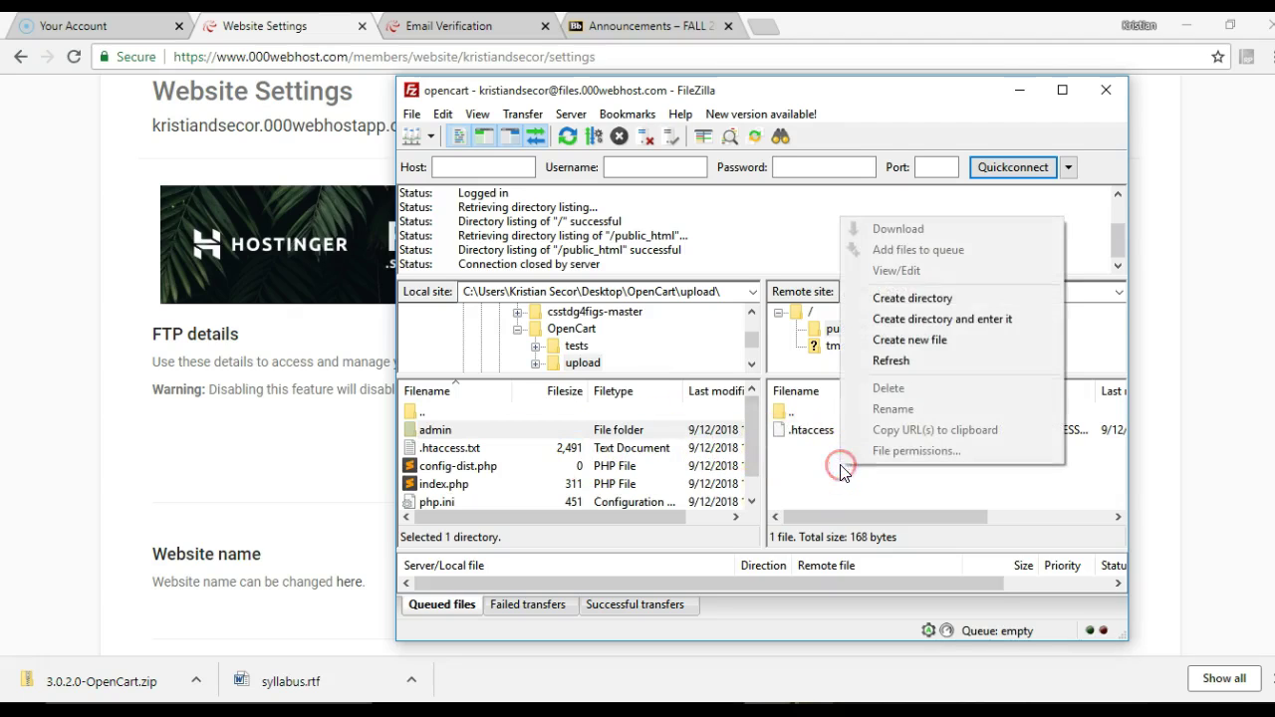
left_click(569, 447)
left_click(547, 430)
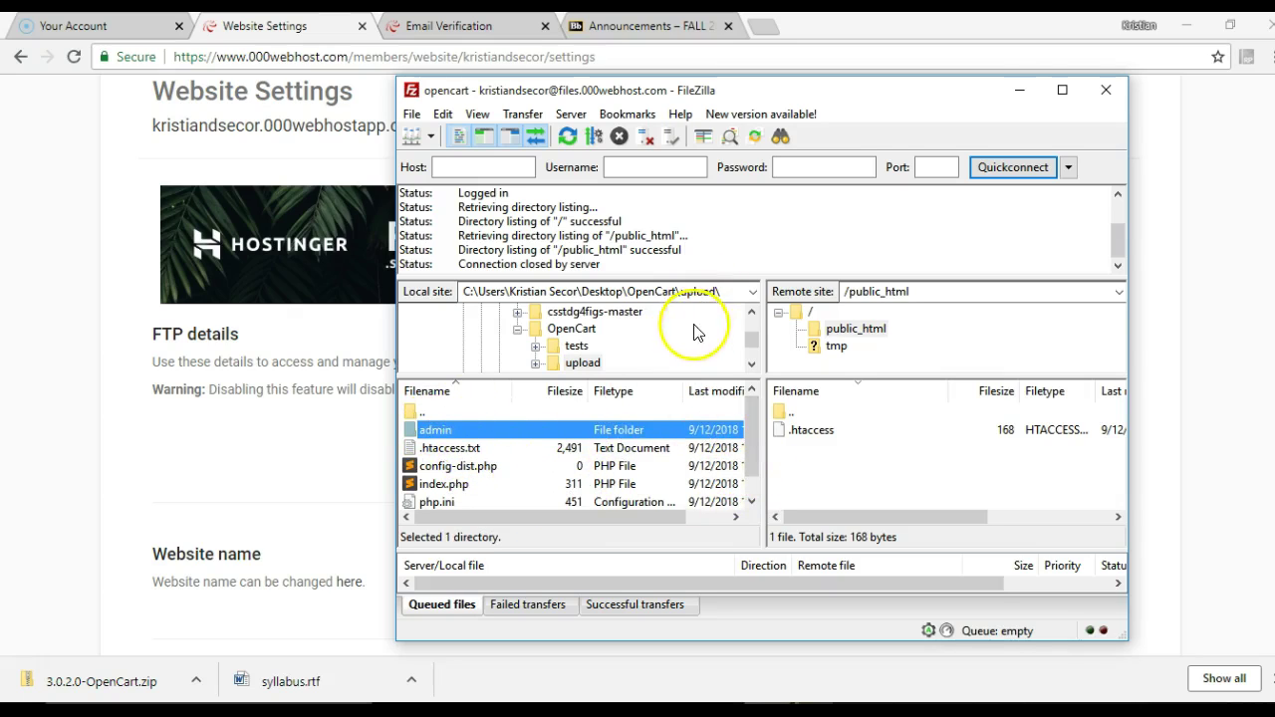
double_click(428, 412)
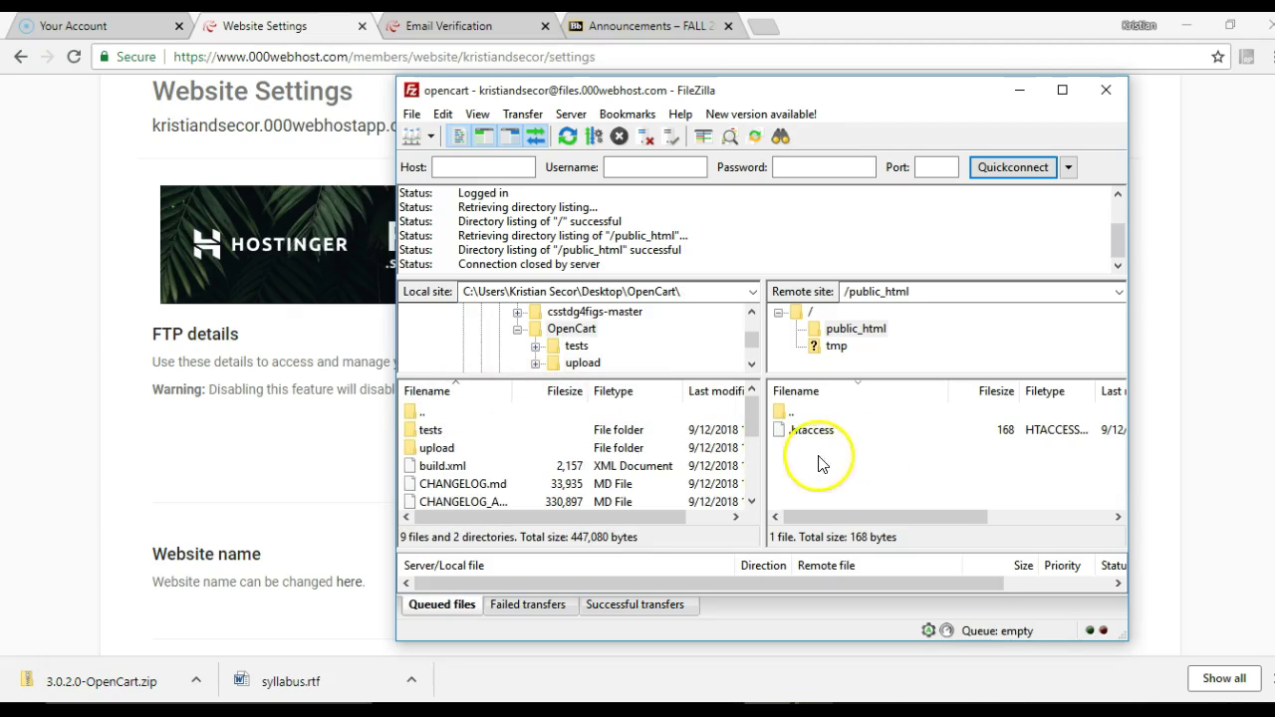
left_click(437, 451)
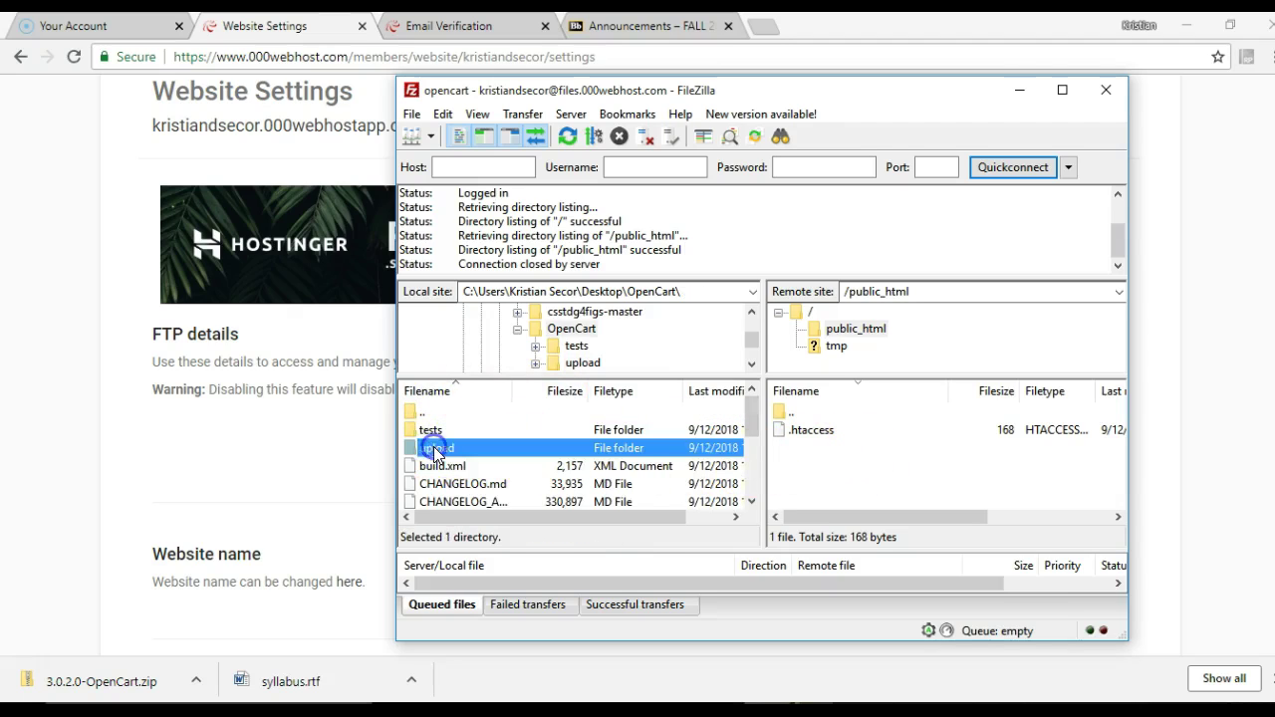
Create a dev directory in the remote public_html and open it
right_click(786, 462)
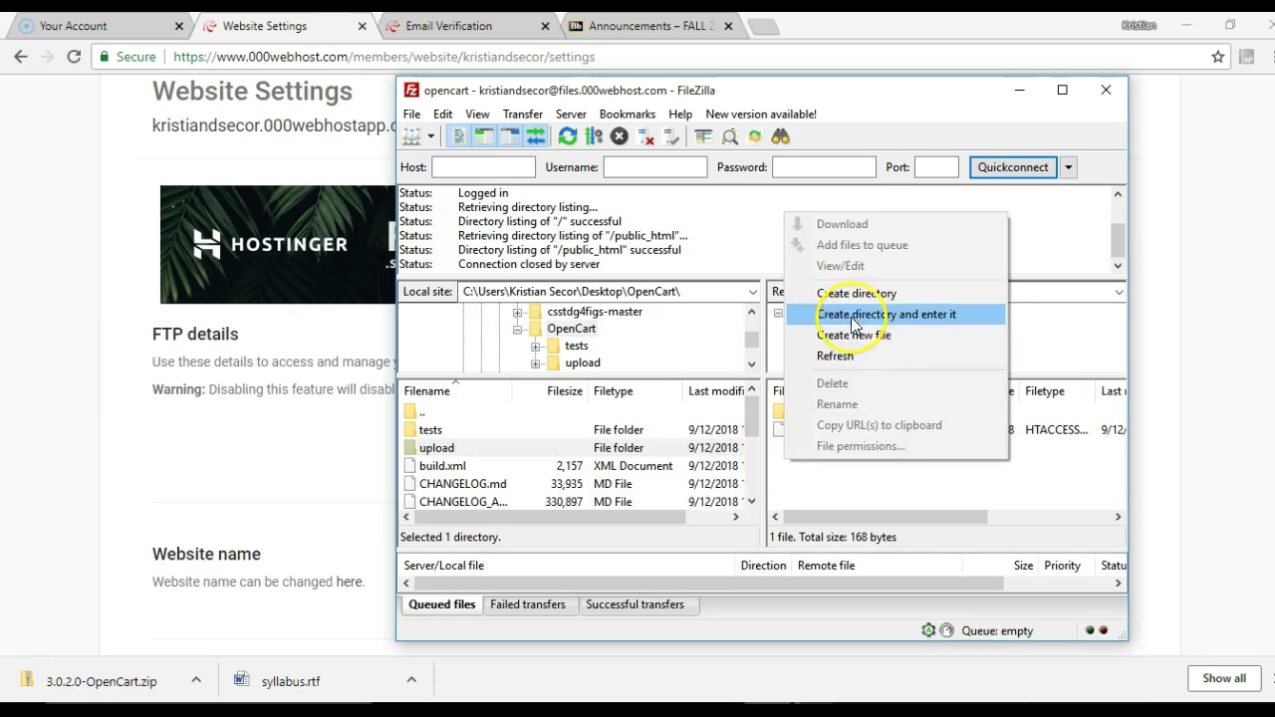
left_click(855, 304)
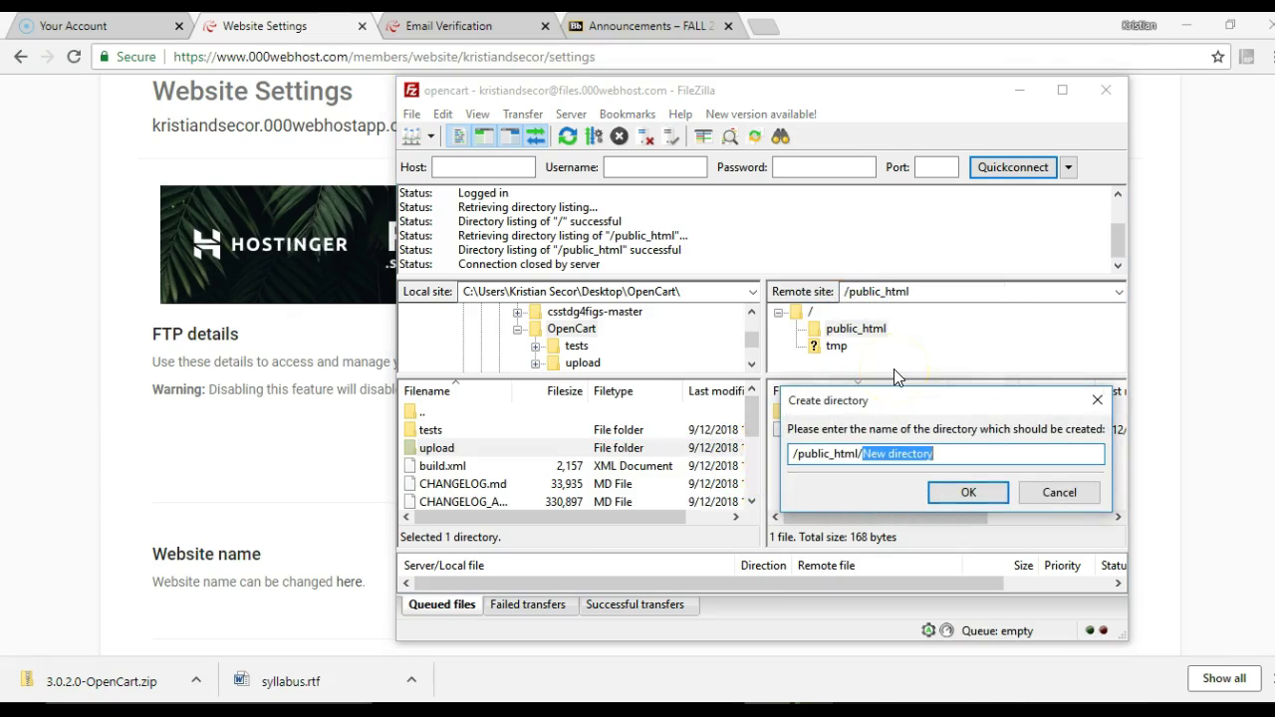
type("dev")
key("Return")
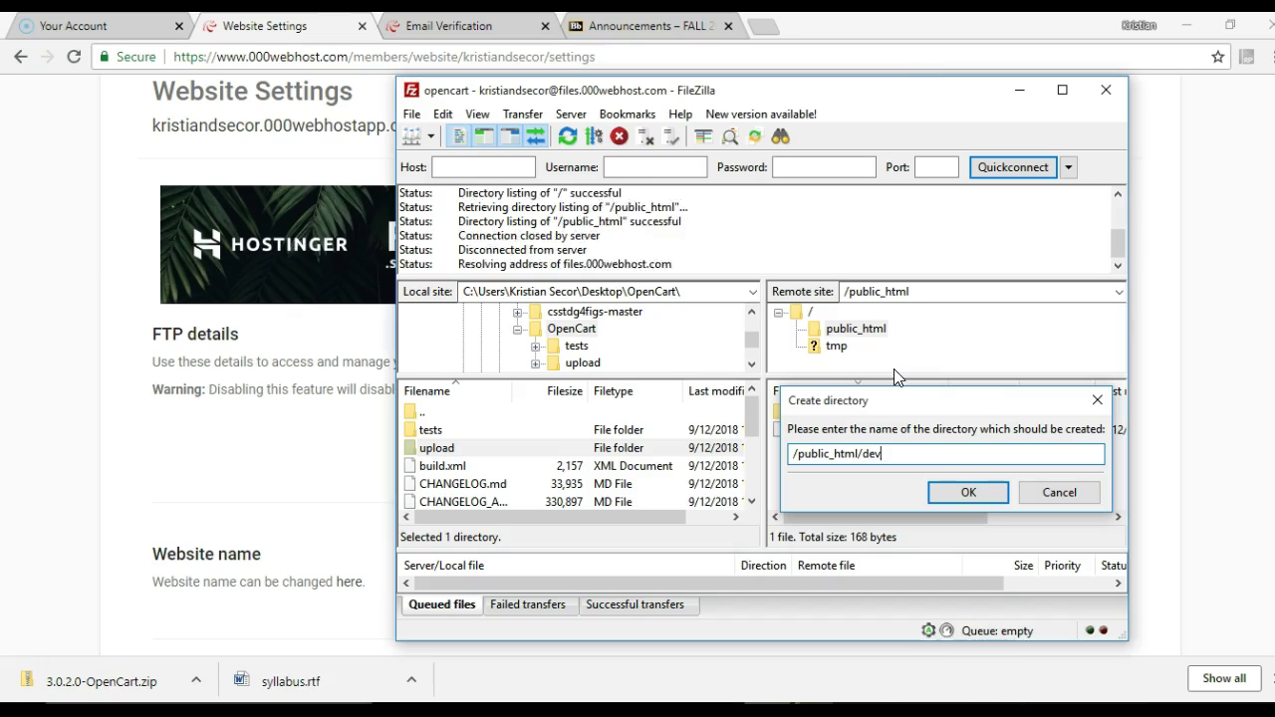
left_click(453, 450)
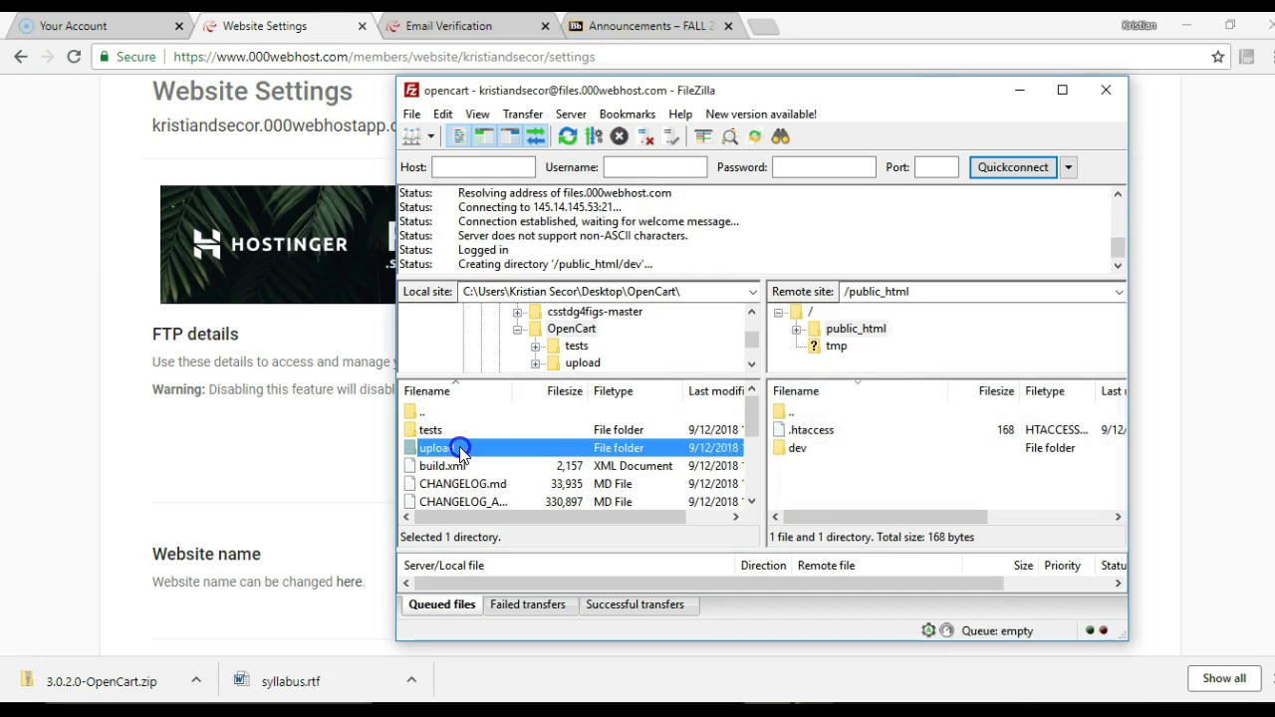
double_click(795, 448)
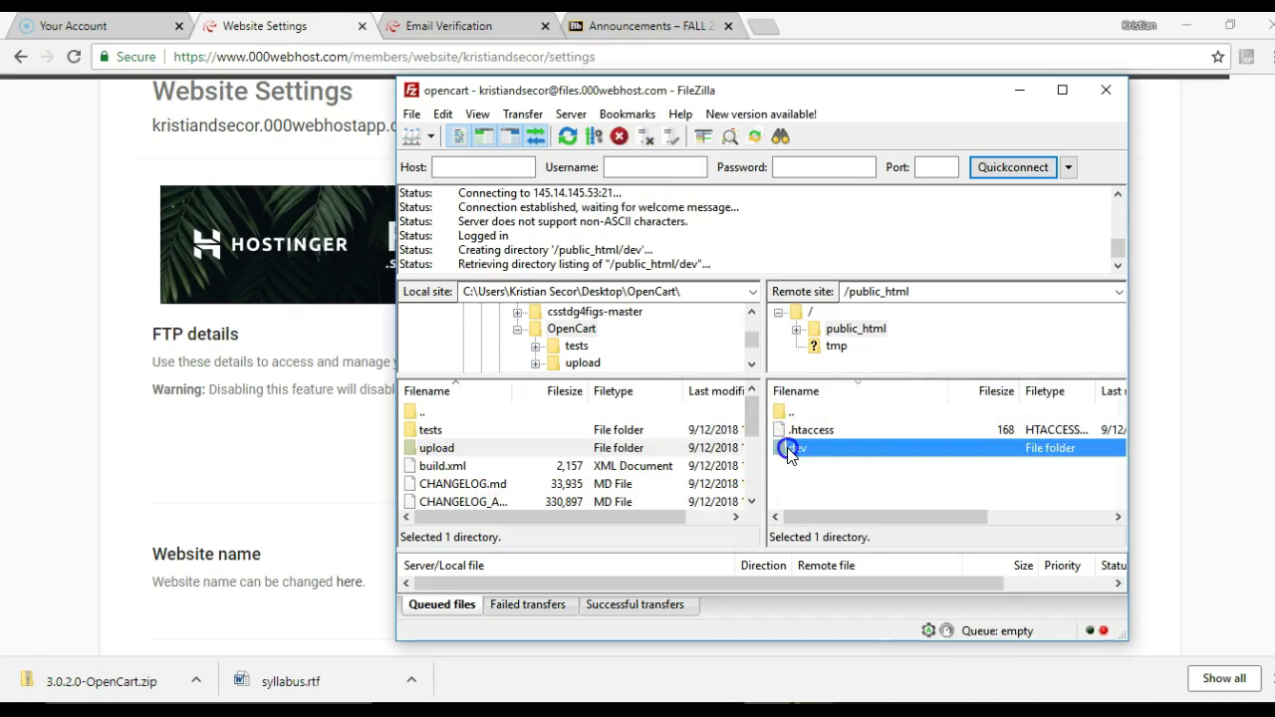
Upload the local upload folder into /public_html/dev on the server
left_click(467, 445)
right_click(468, 444)
left_click(480, 457)
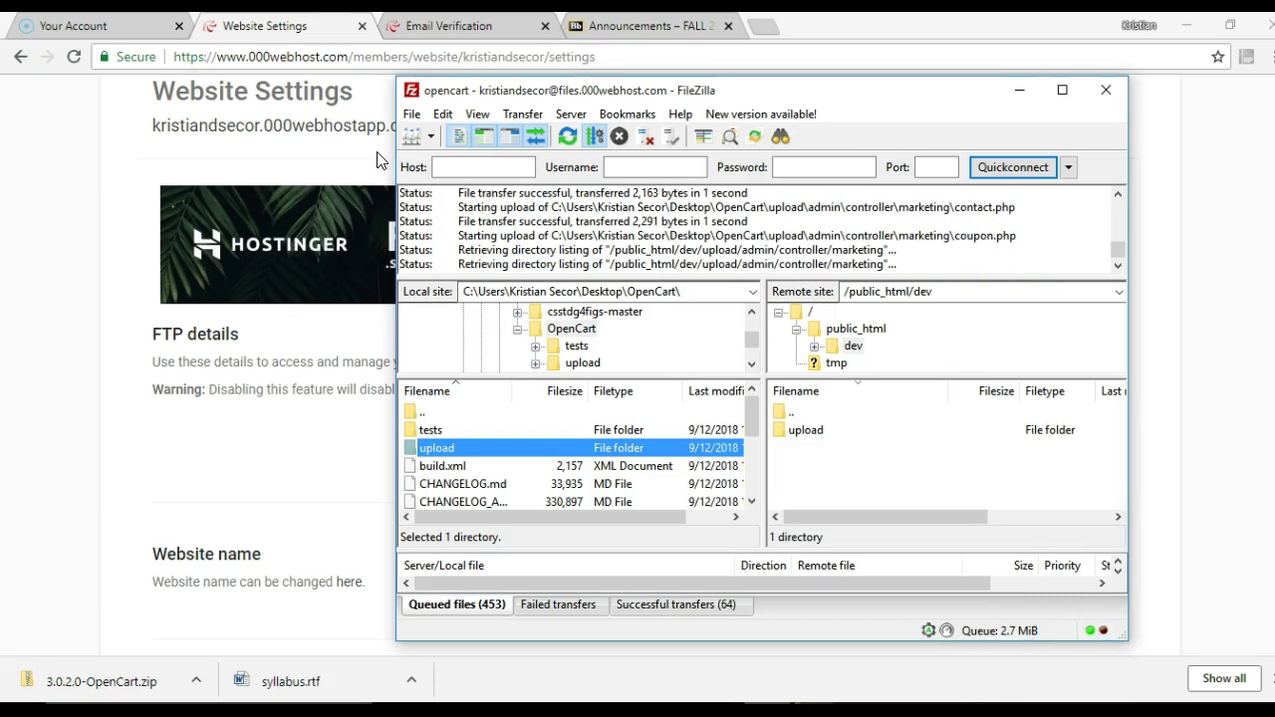
Switch to the 000webhost website settings and open the site's Manage Databases page
left_click(45, 284)
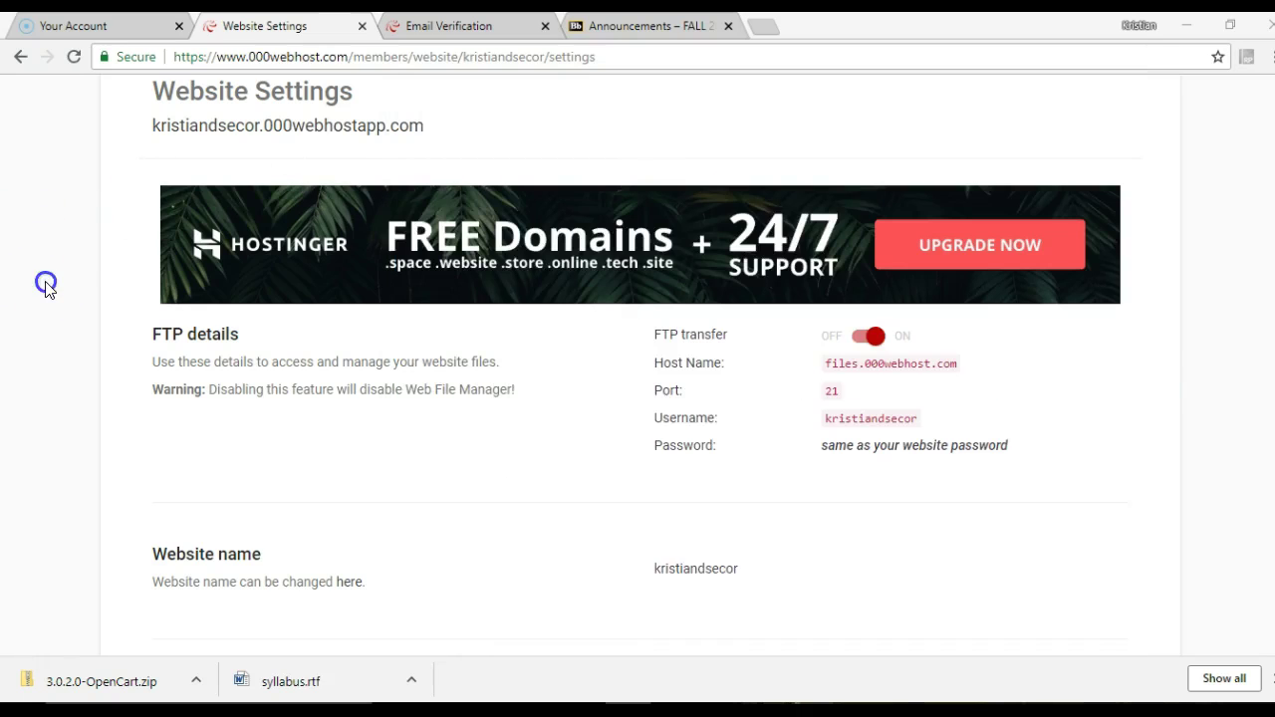
left_click(934, 589)
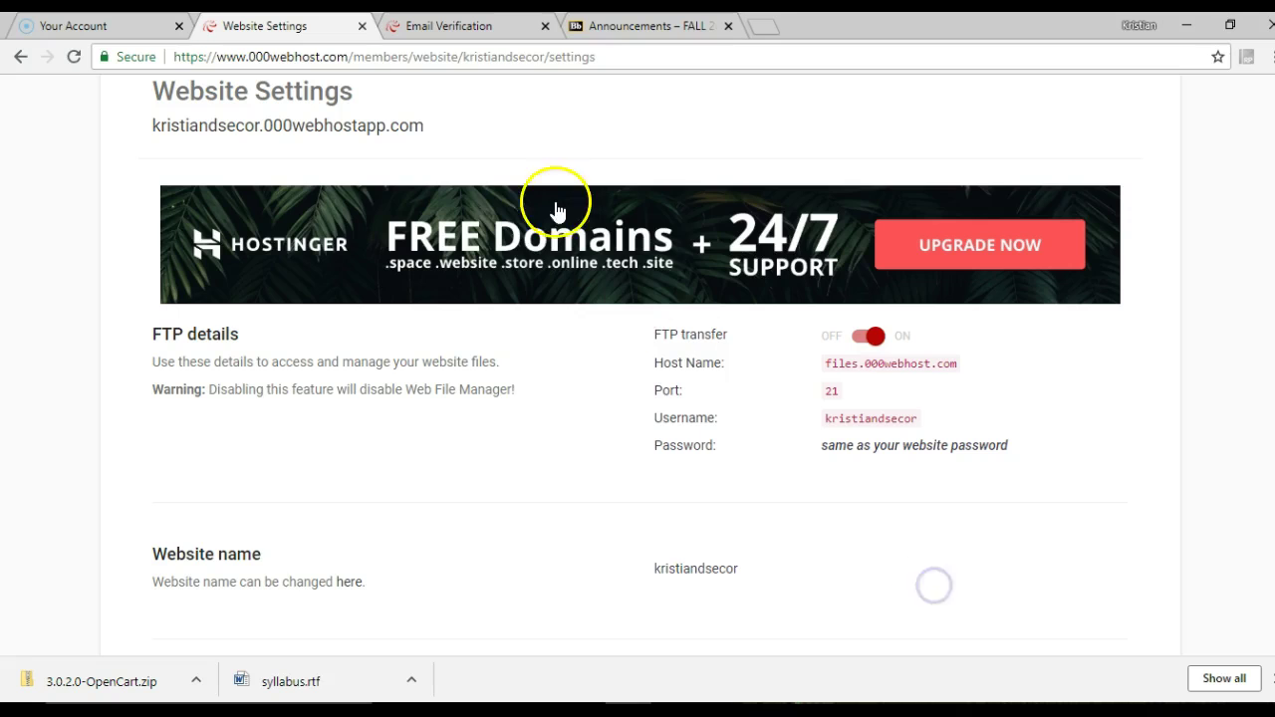
scroll(442, 222, "up", 2)
left_click(344, 187)
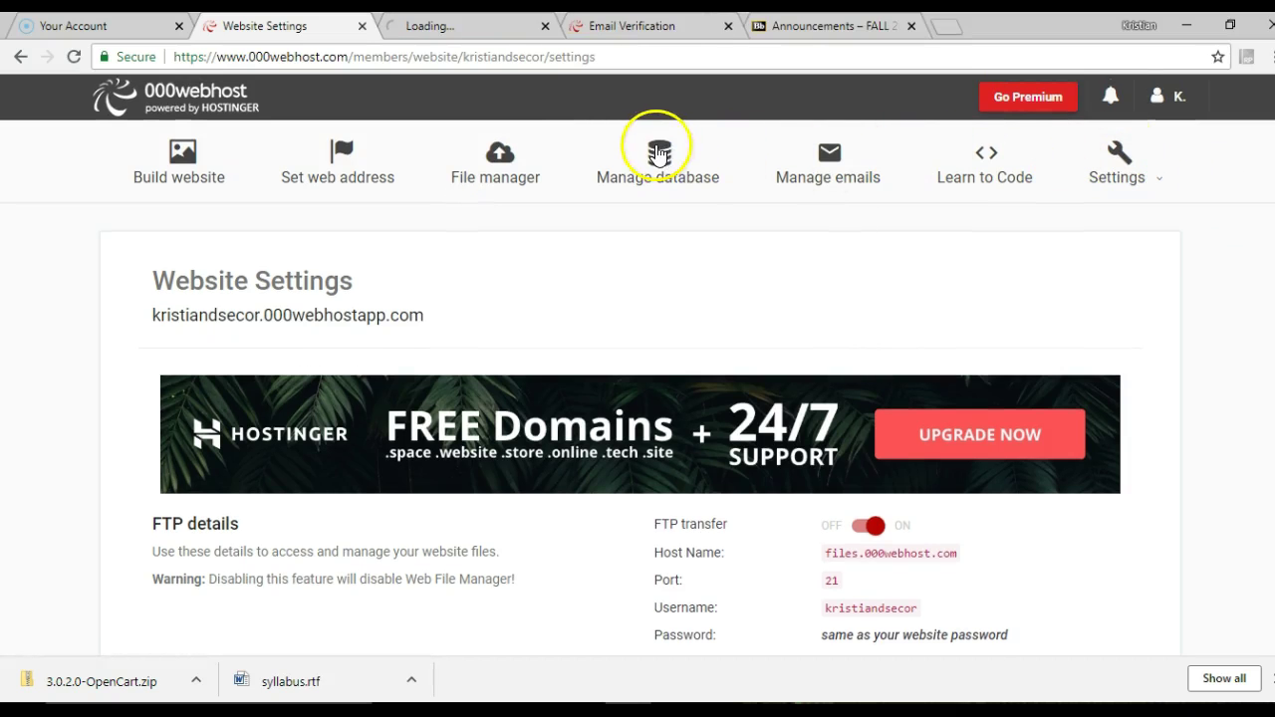
left_click(662, 167)
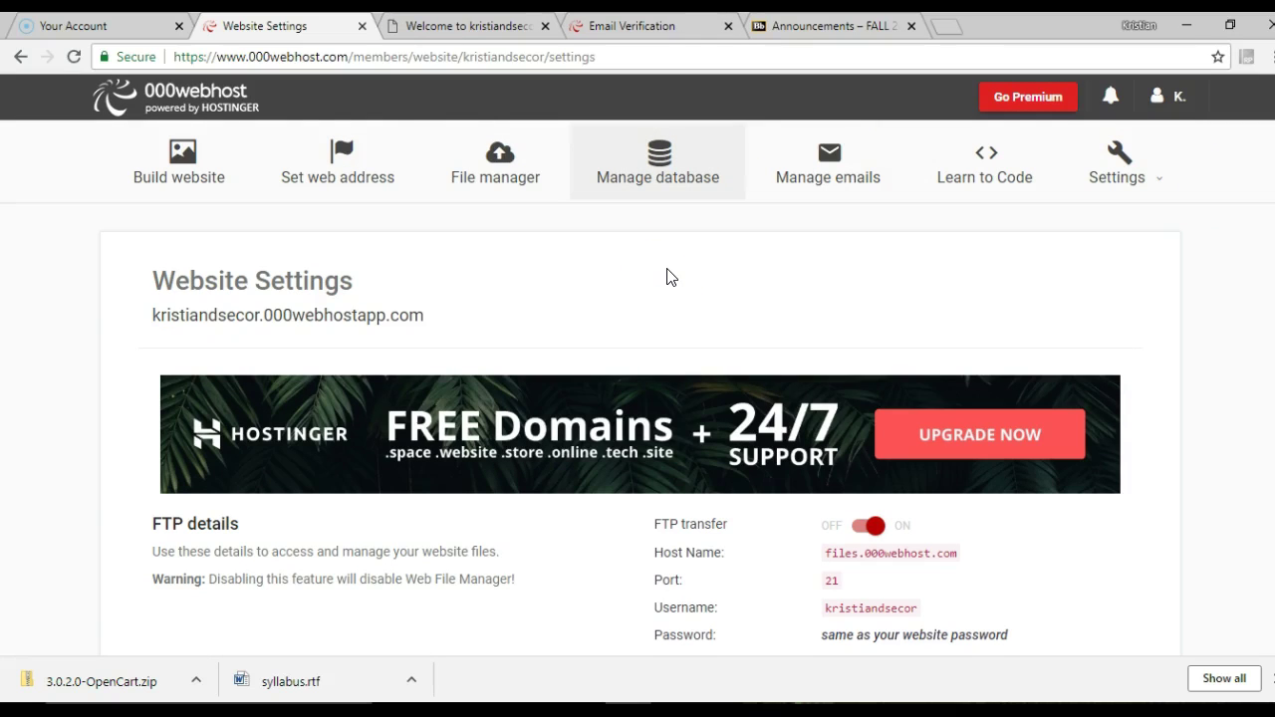
scroll(667, 277, "down", 2)
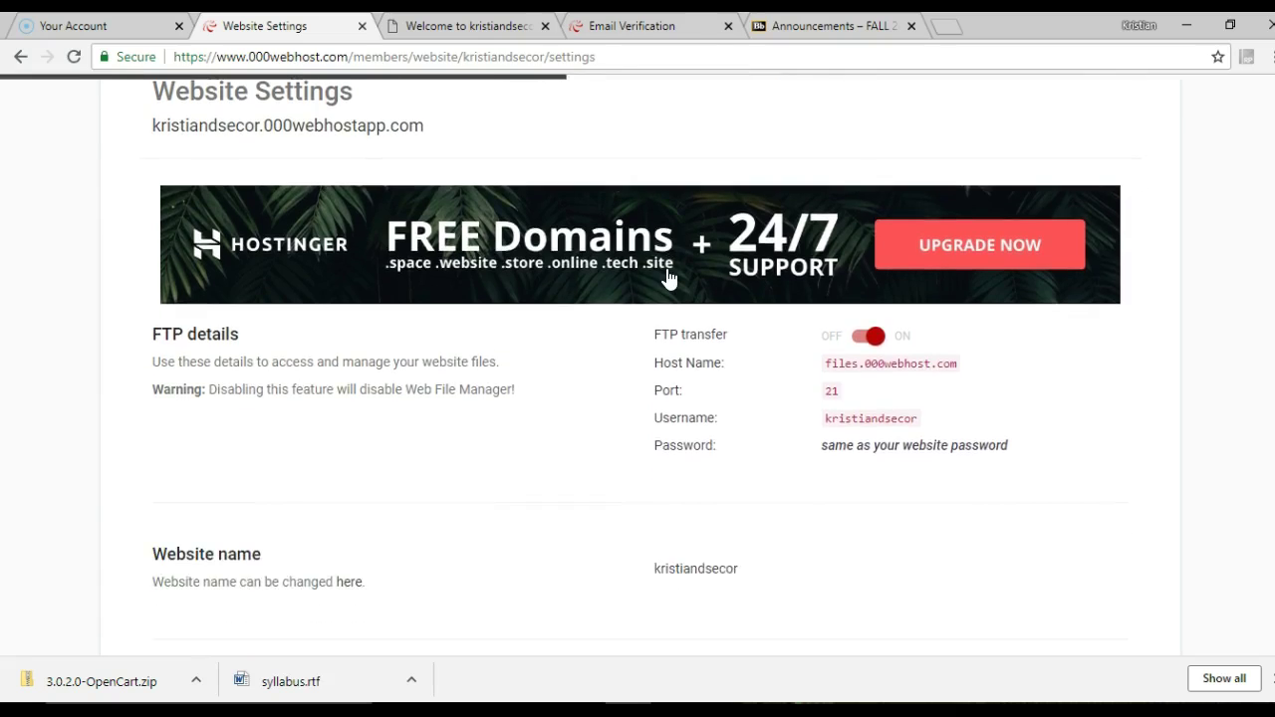
scroll(667, 277, "up", 2)
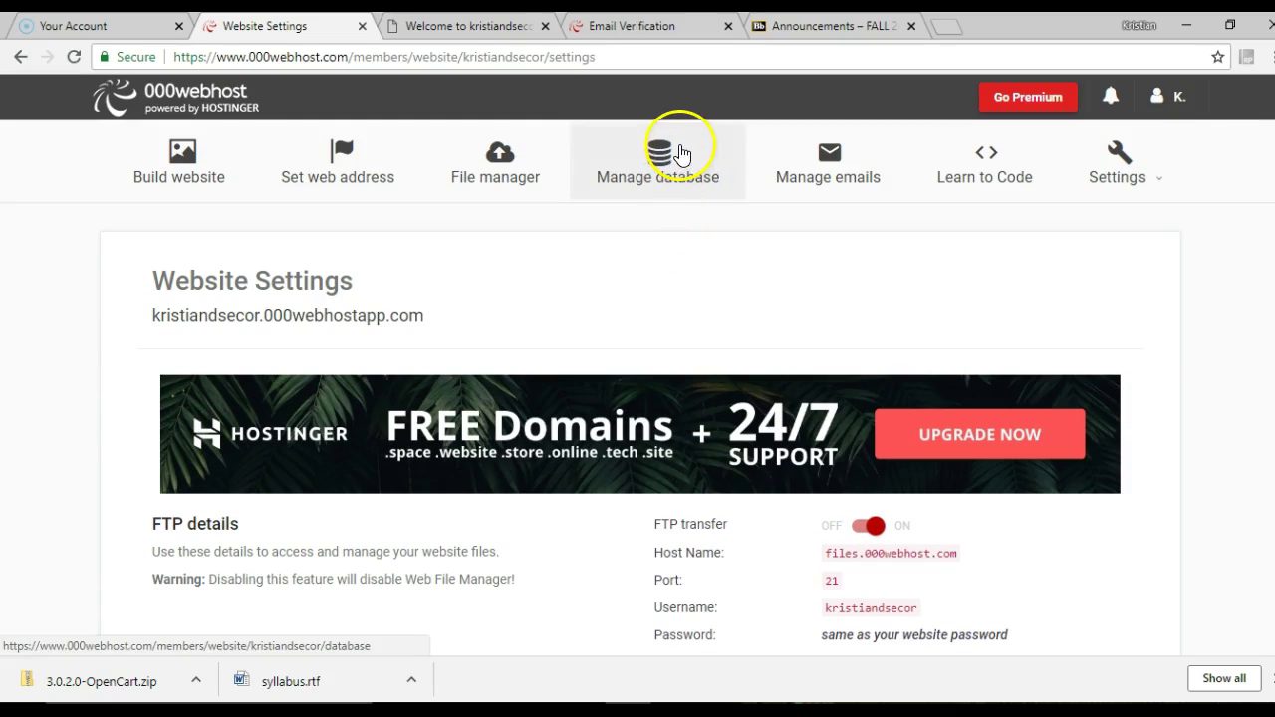
mouse_move(677, 151)
left_mouse_down()
mouse_move(664, 228)
mouse_move(660, 165)
left_mouse_up()
scroll(677, 285, "down", 3)
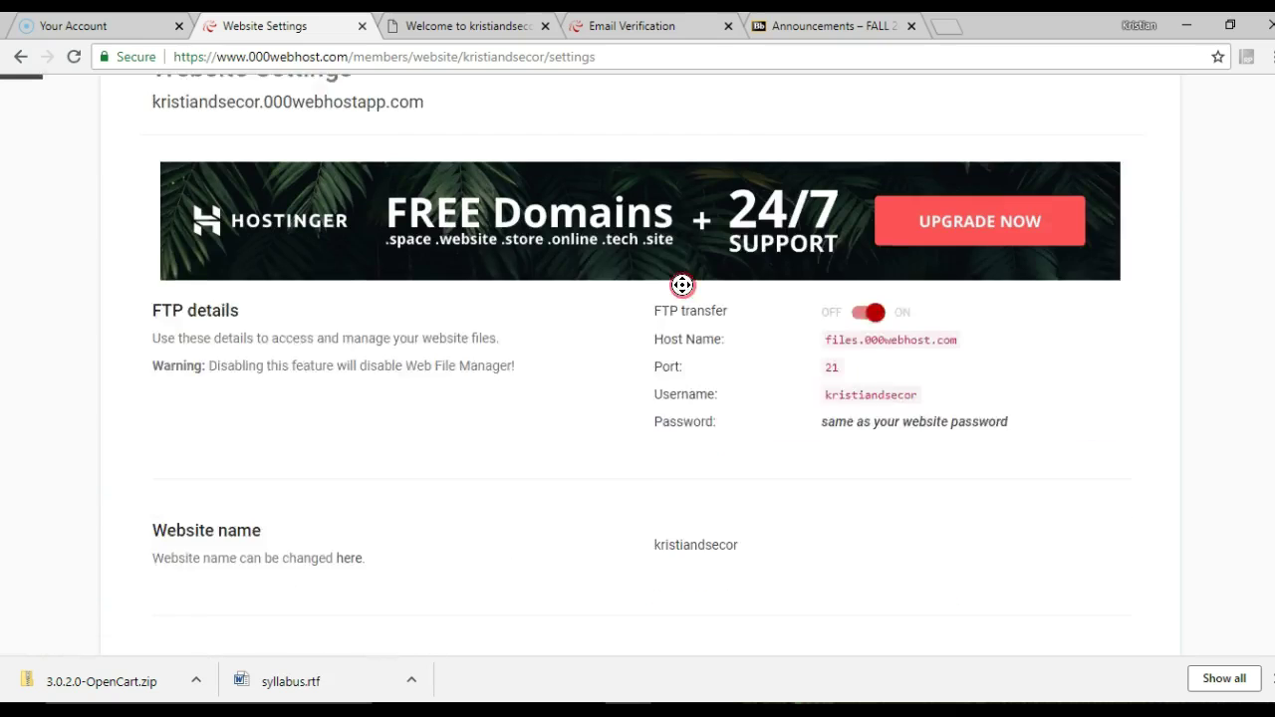
scroll(683, 285, "up", 1)
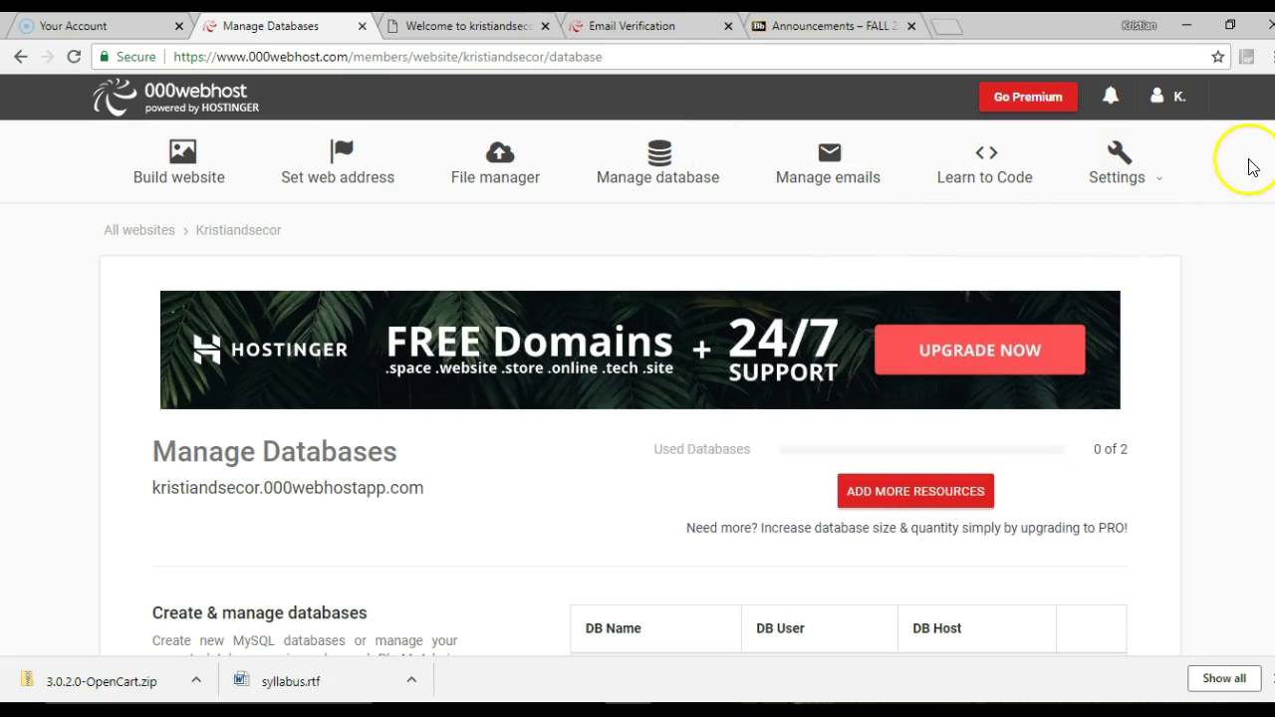
scroll(974, 460, "down", 3)
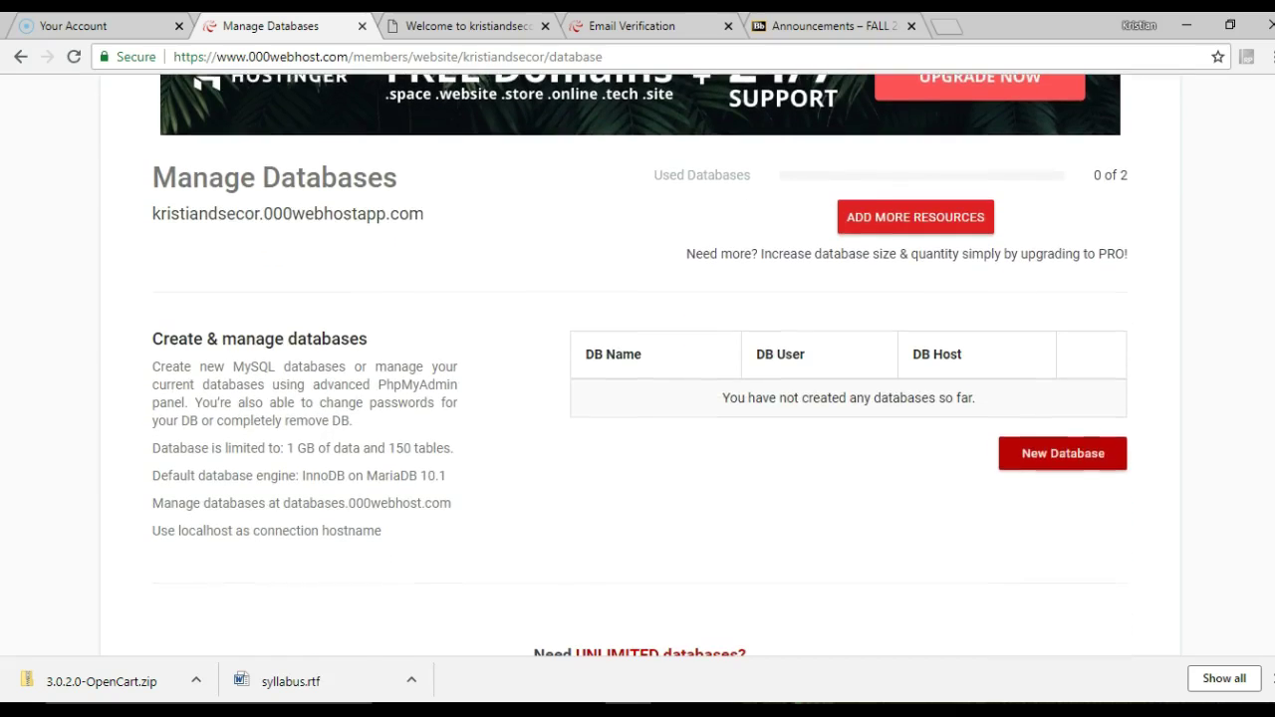
Create the opencart MySQL database with a database username and password, then return to FileZilla
left_click(1083, 451)
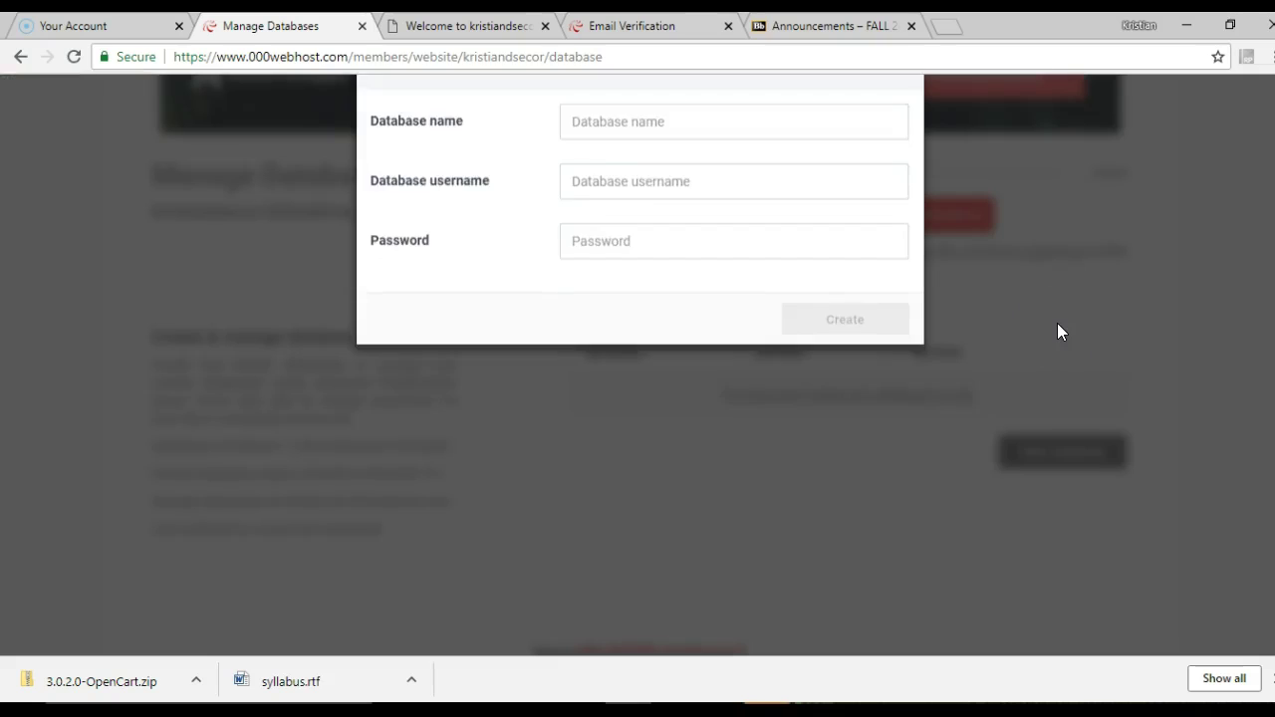
left_click(768, 214)
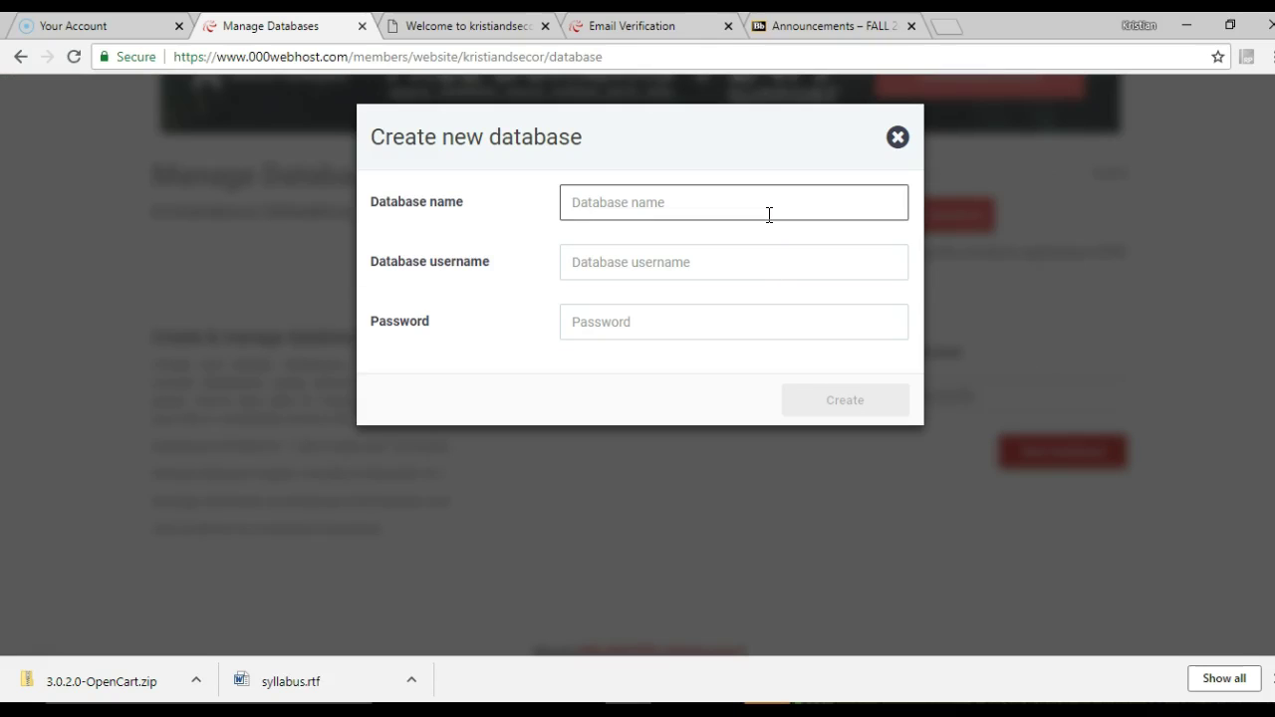
type("opencart")
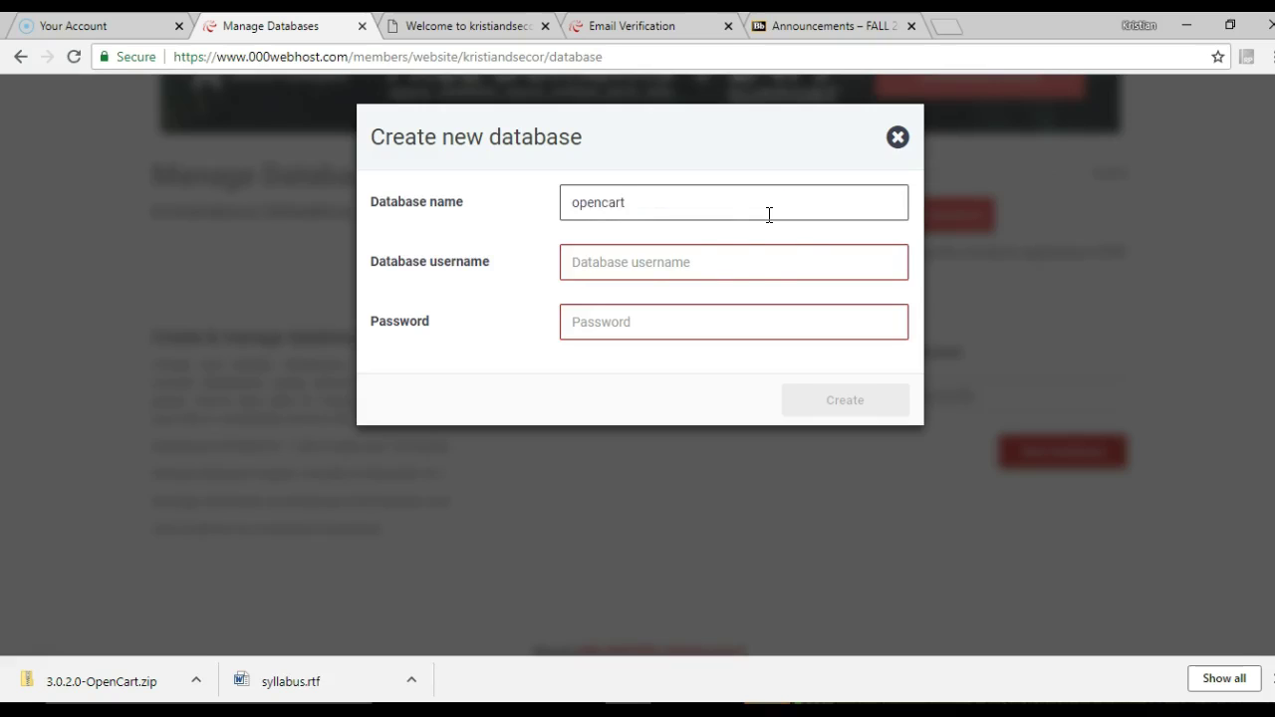
left_click(750, 260)
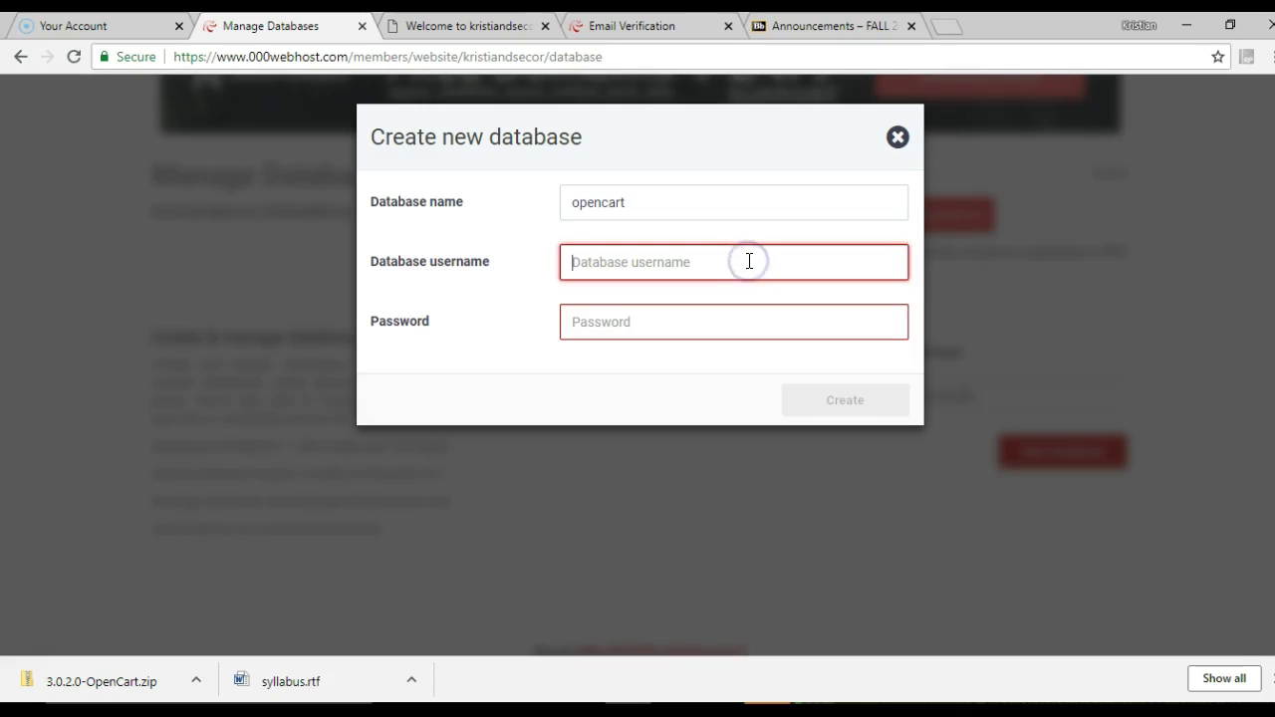
type("kdsecor")
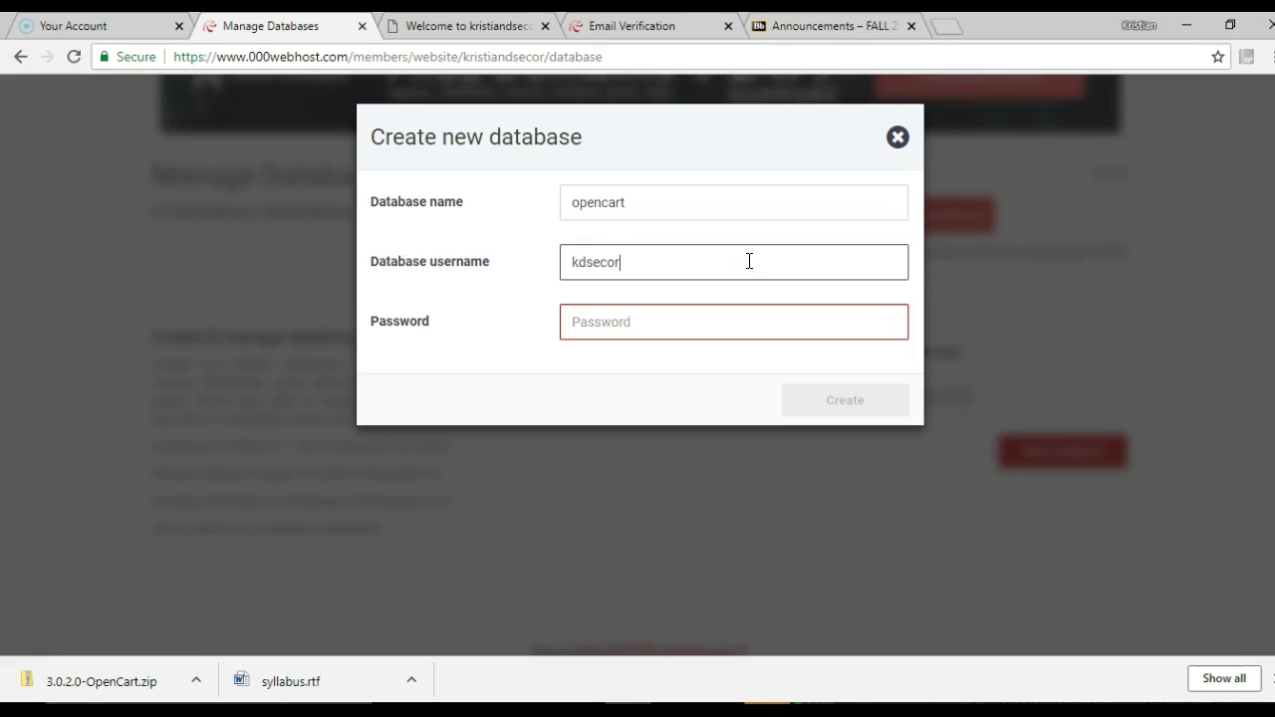
left_click(721, 320)
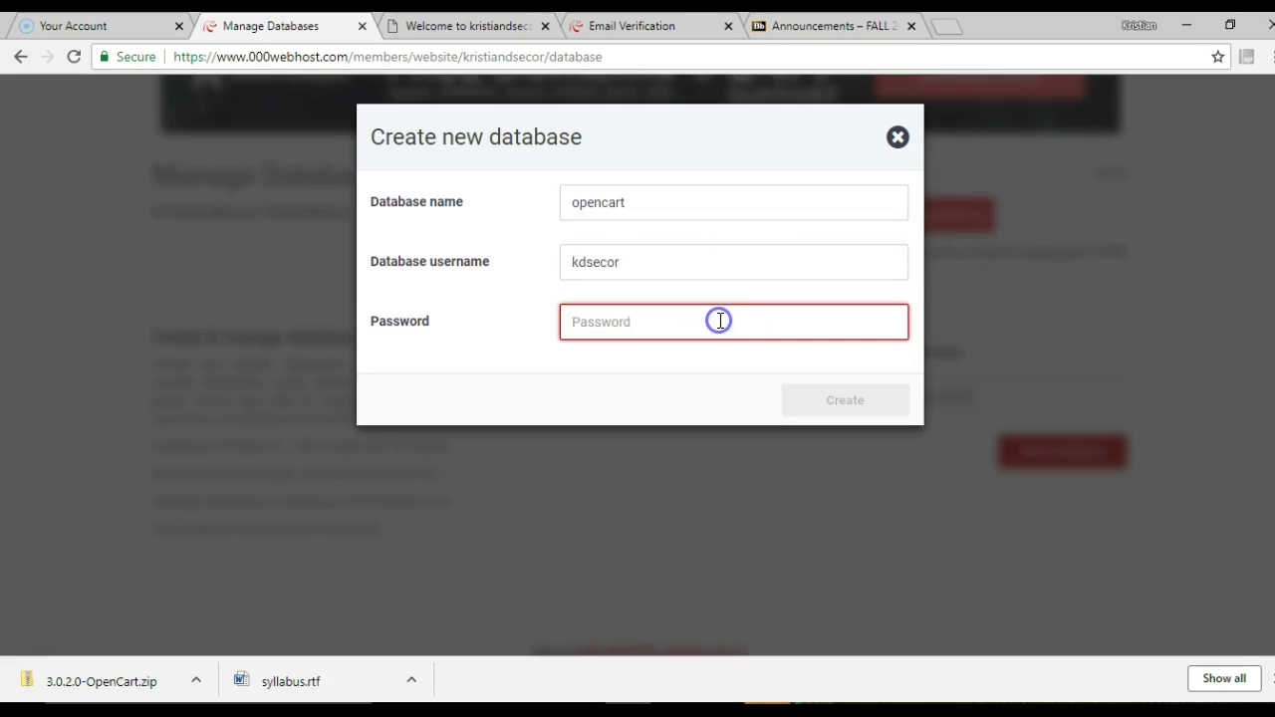
type("••••")
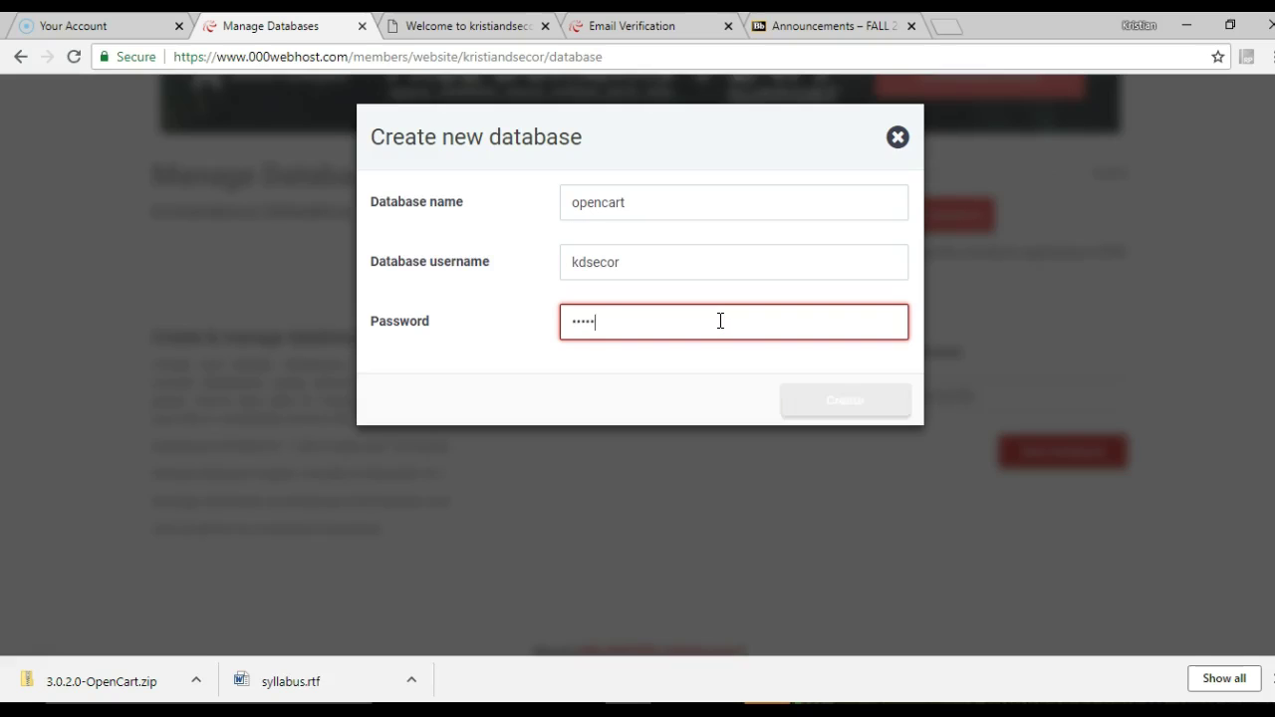
type("•••••")
left_click(847, 403)
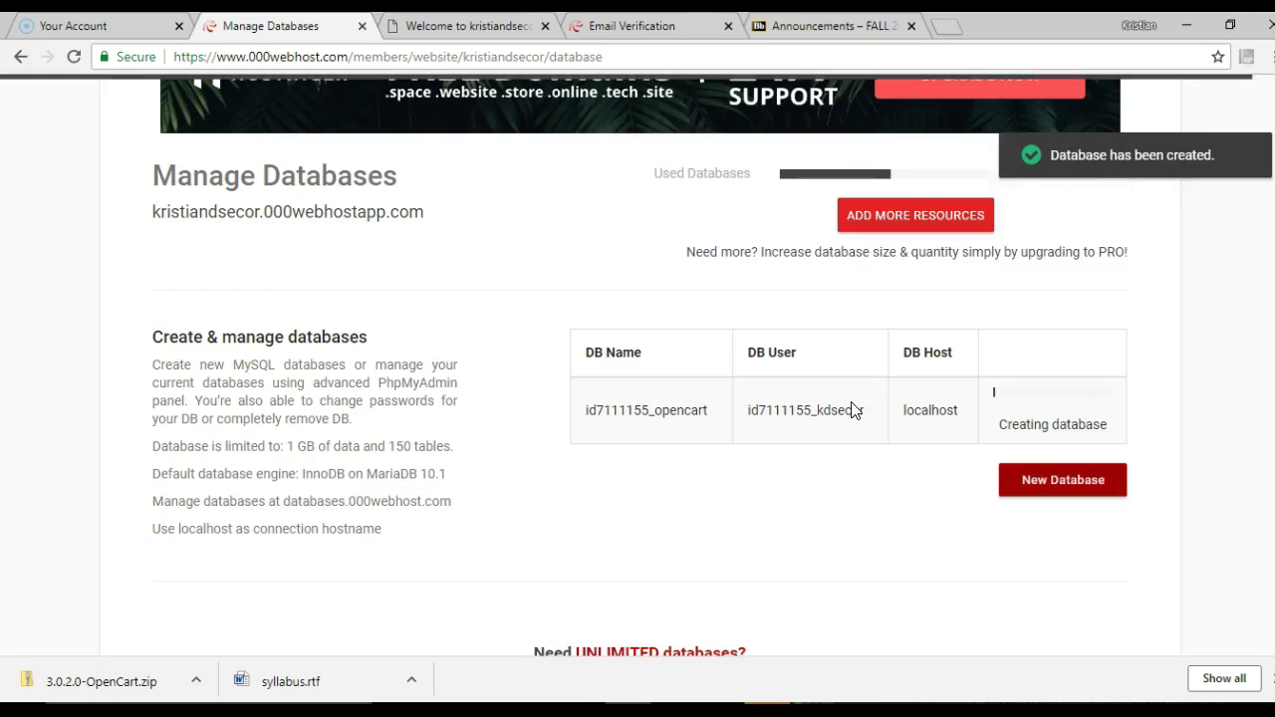
left_click(809, 470)
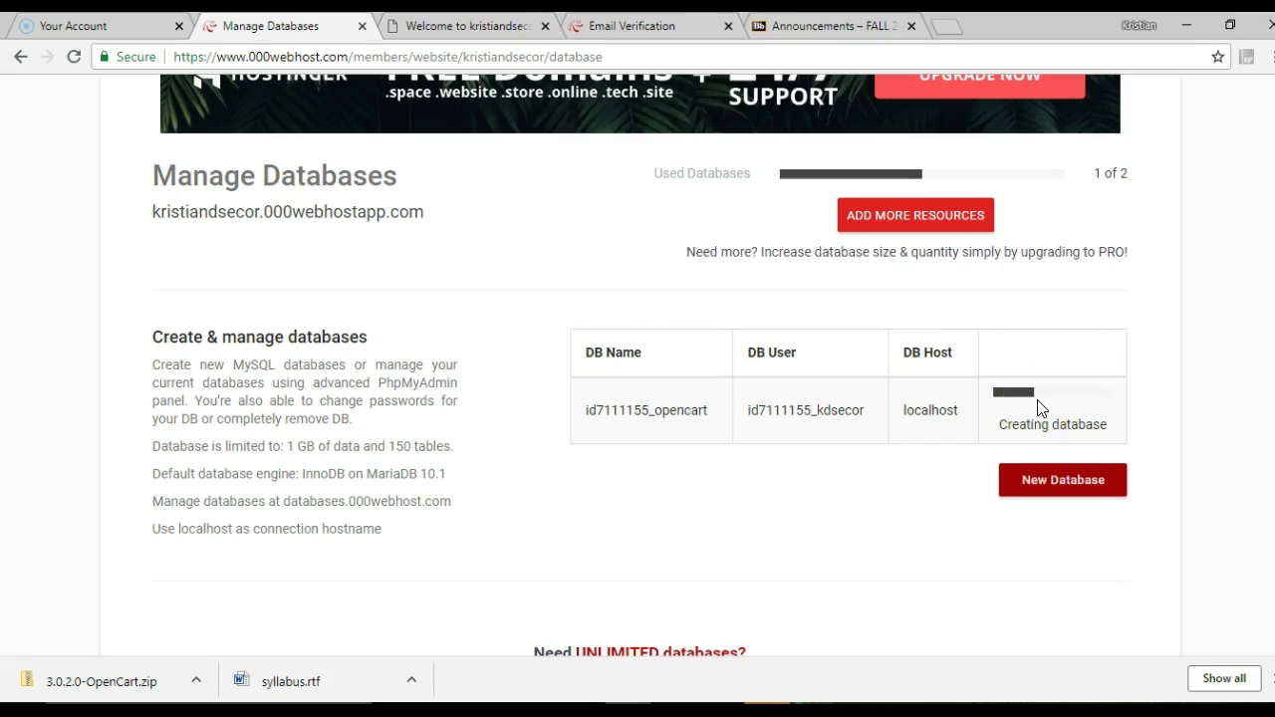
left_click(728, 712)
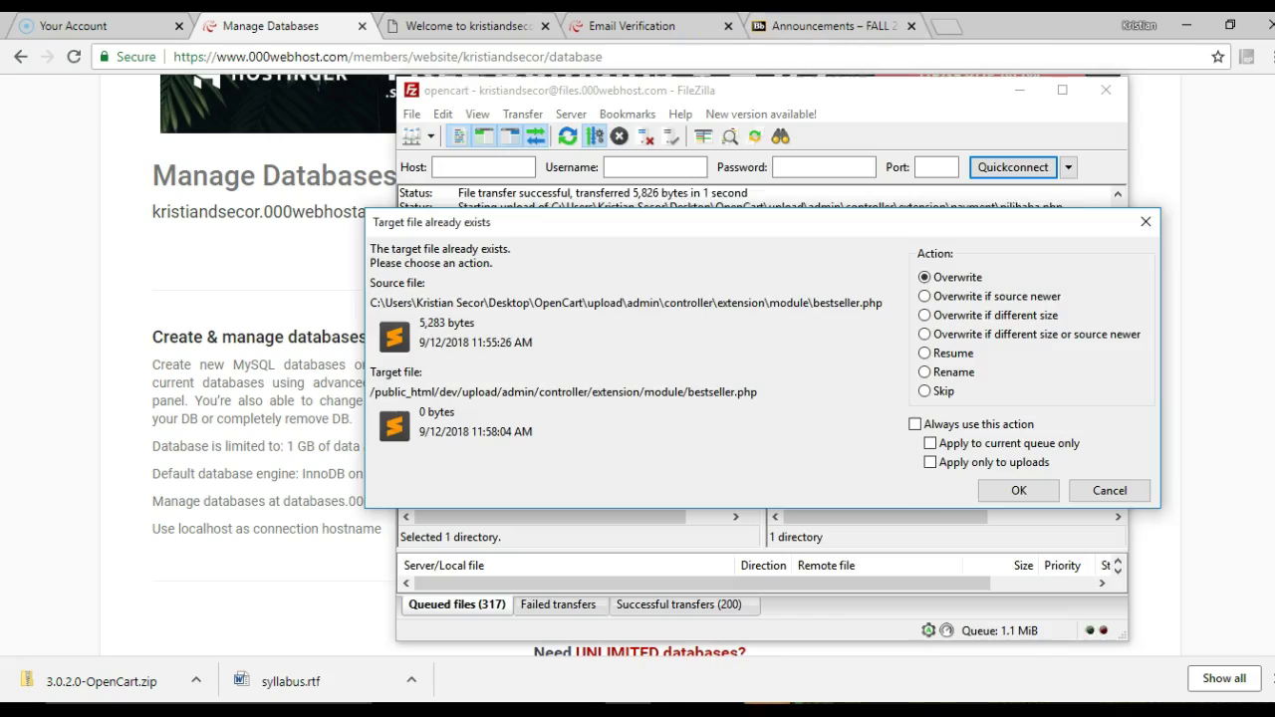
Overwrite existing server files for all remaining uploads, then return to Manage Databases
left_click(997, 486)
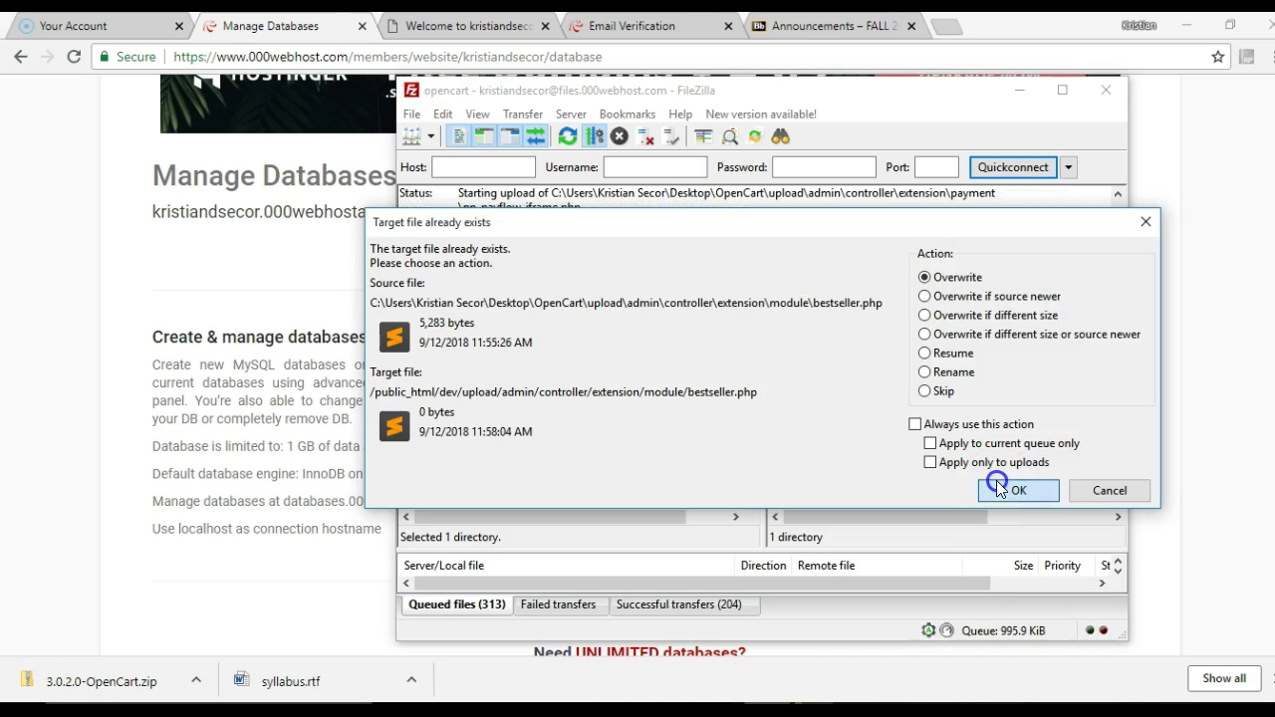
left_click(914, 427)
left_click(1016, 486)
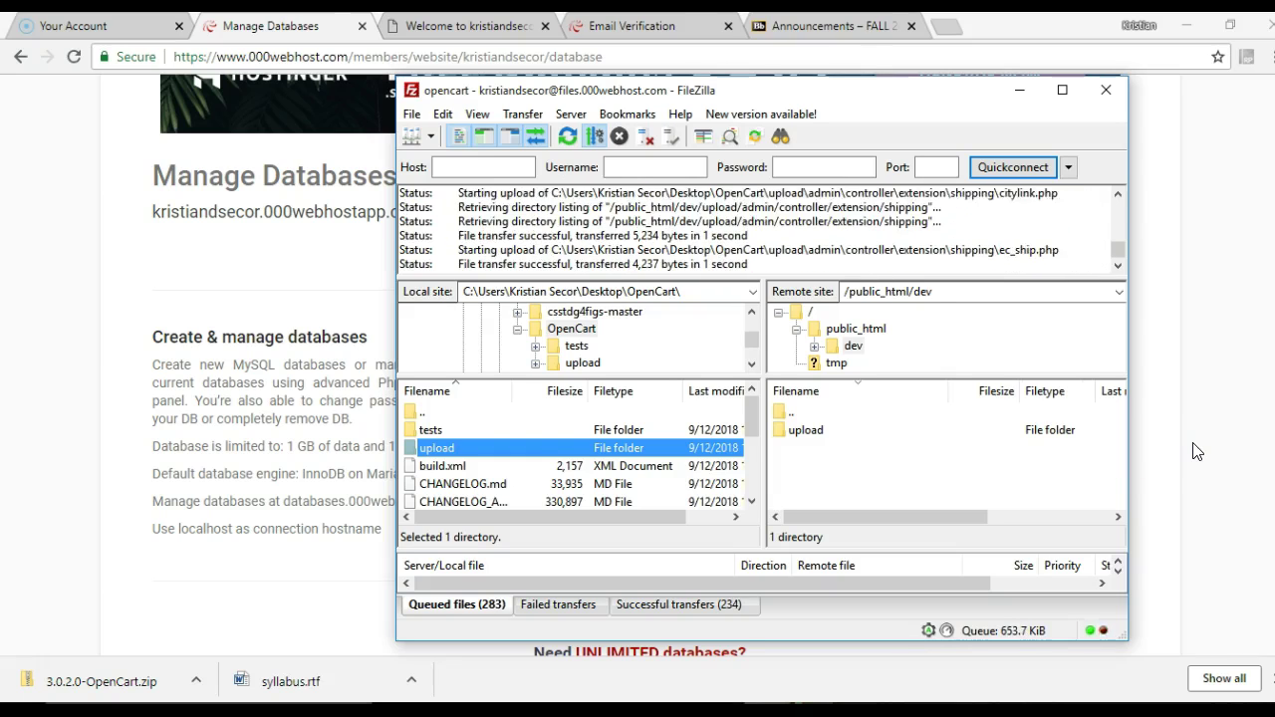
left_click(114, 374)
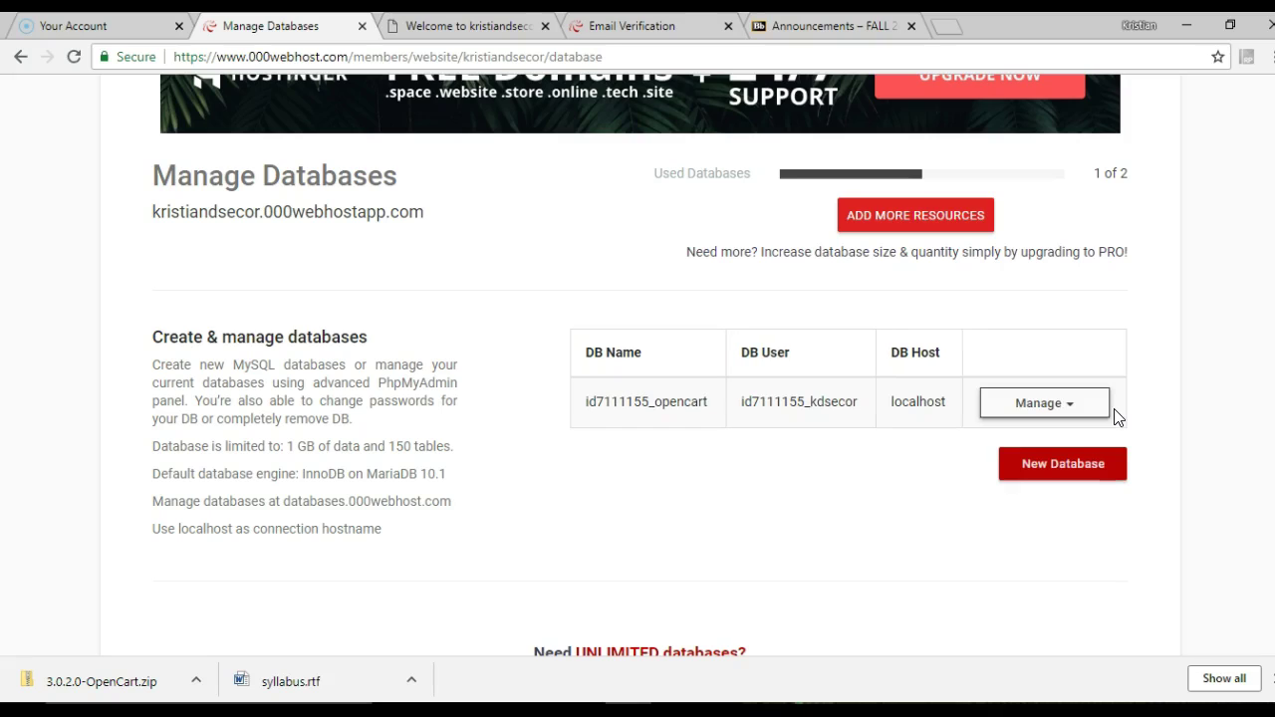
Choose PhpMyAdmin from the opencart database's Manage dropdown, noting the database host along the way
left_click(1054, 412)
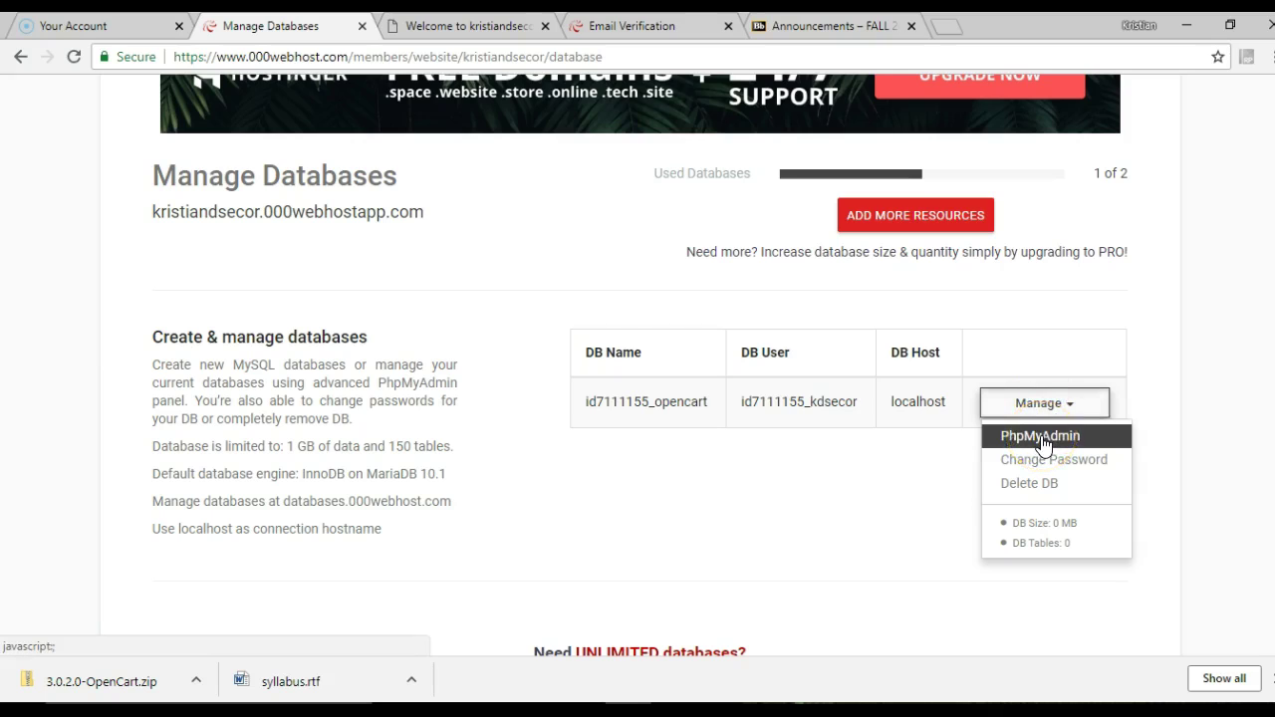
left_click(764, 468)
left_click_drag(584, 404, 942, 413)
left_click(1051, 408)
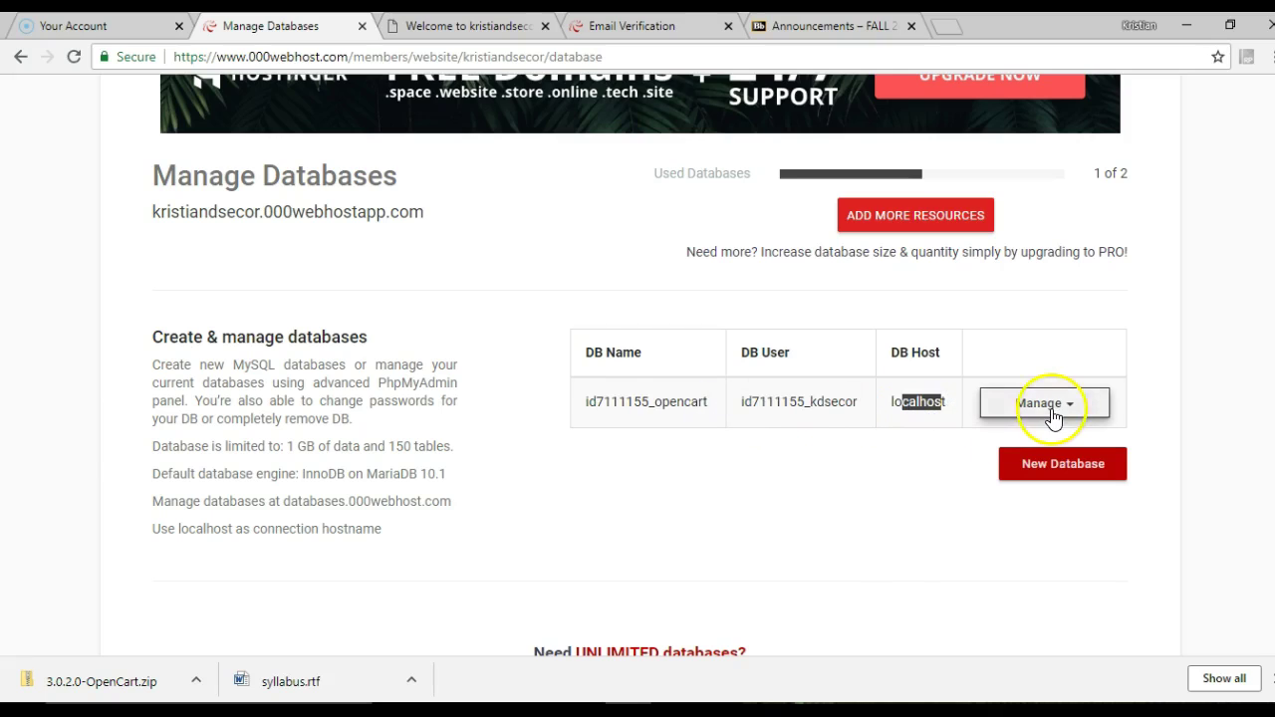
left_click(1037, 438)
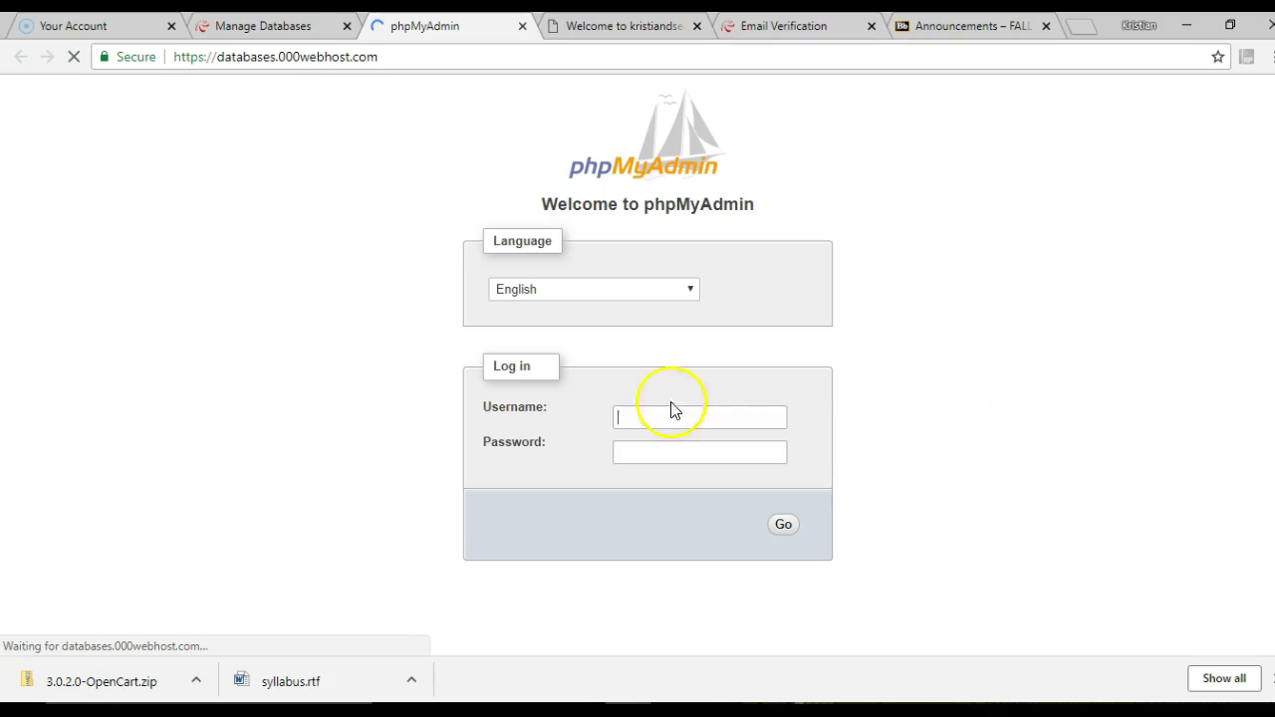
Log into phpMyAdmin with the DB user copied from Manage Databases and the database password
left_click(294, 27)
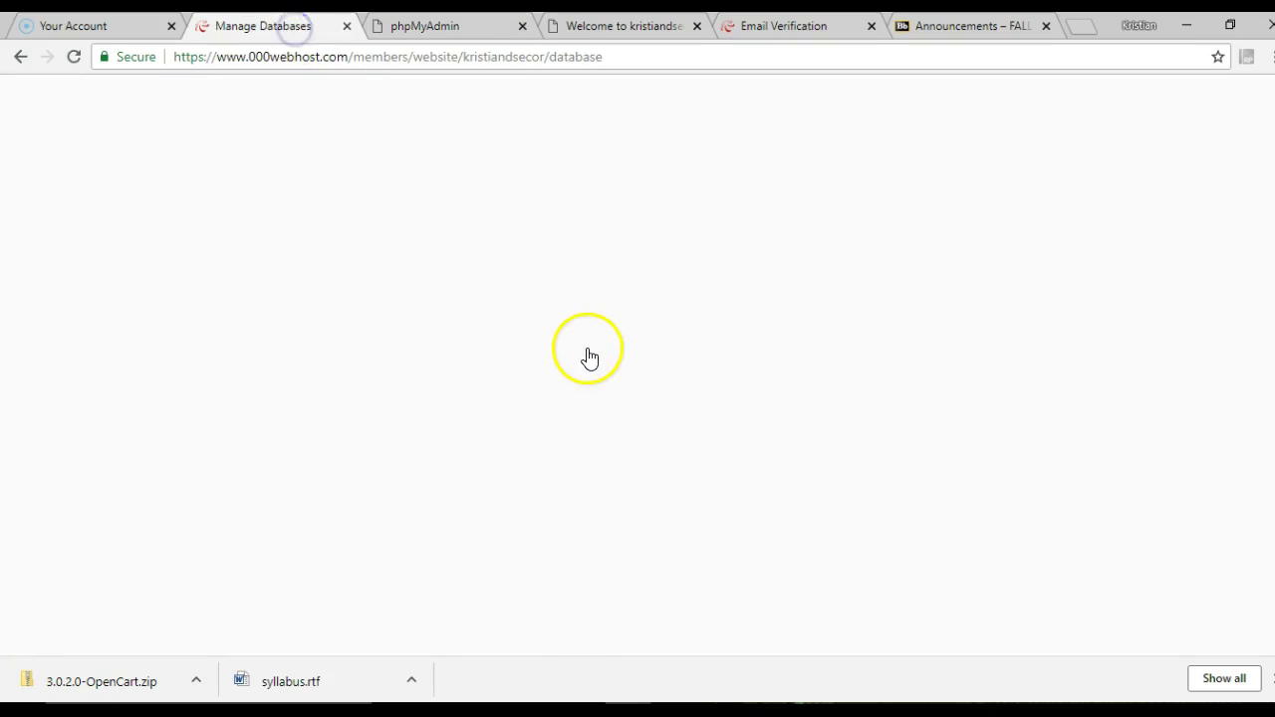
left_click_drag(738, 403, 862, 414)
key("ctrl+c")
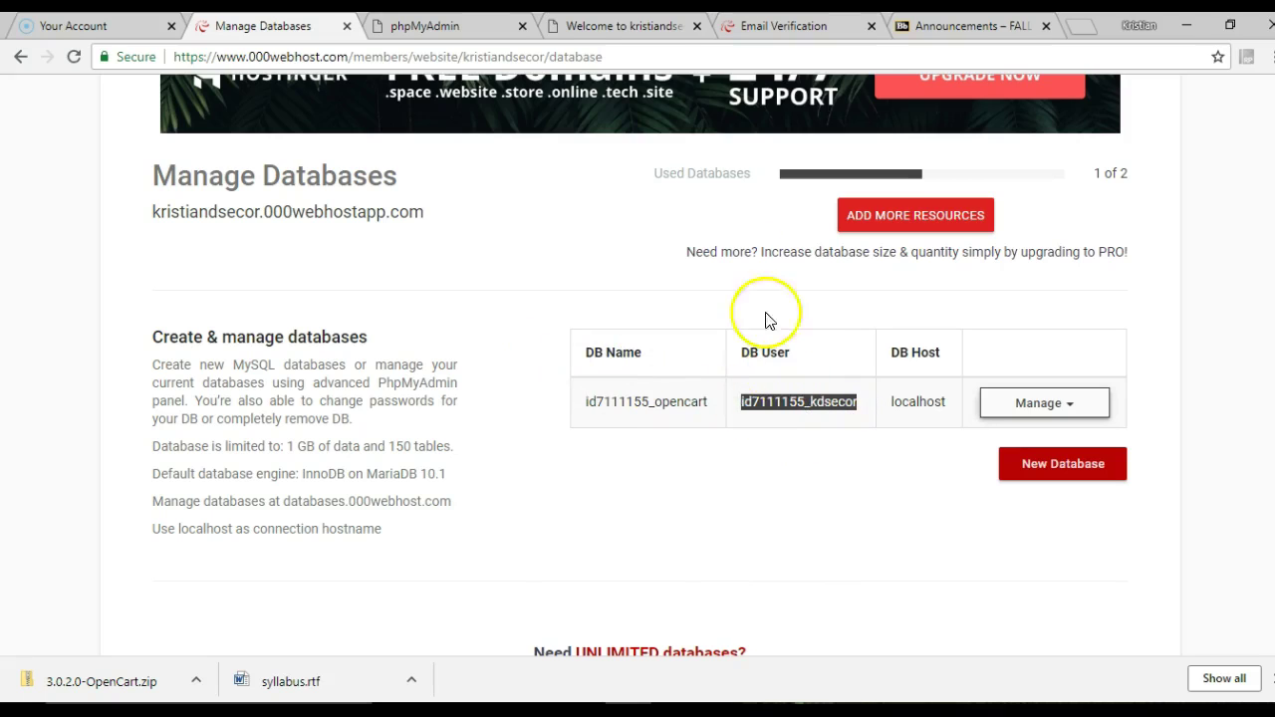
left_click(444, 35)
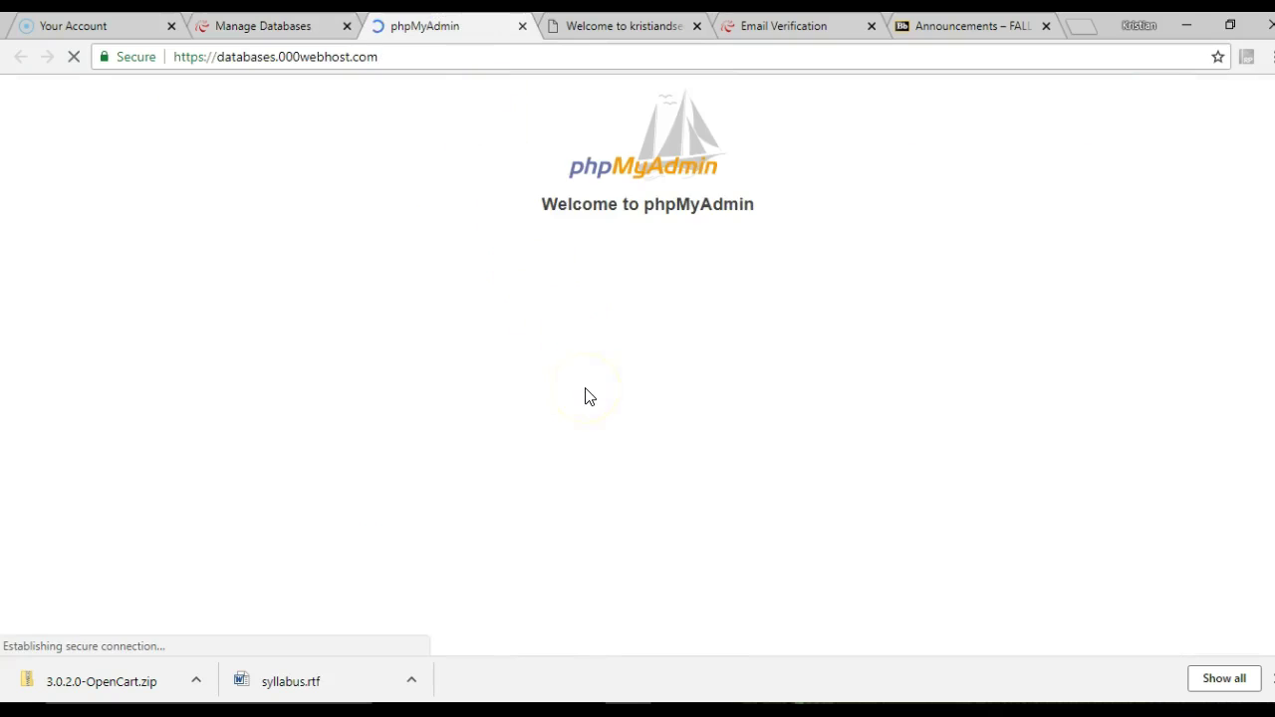
left_click(651, 416)
key("ctrl+v")
left_click(676, 449)
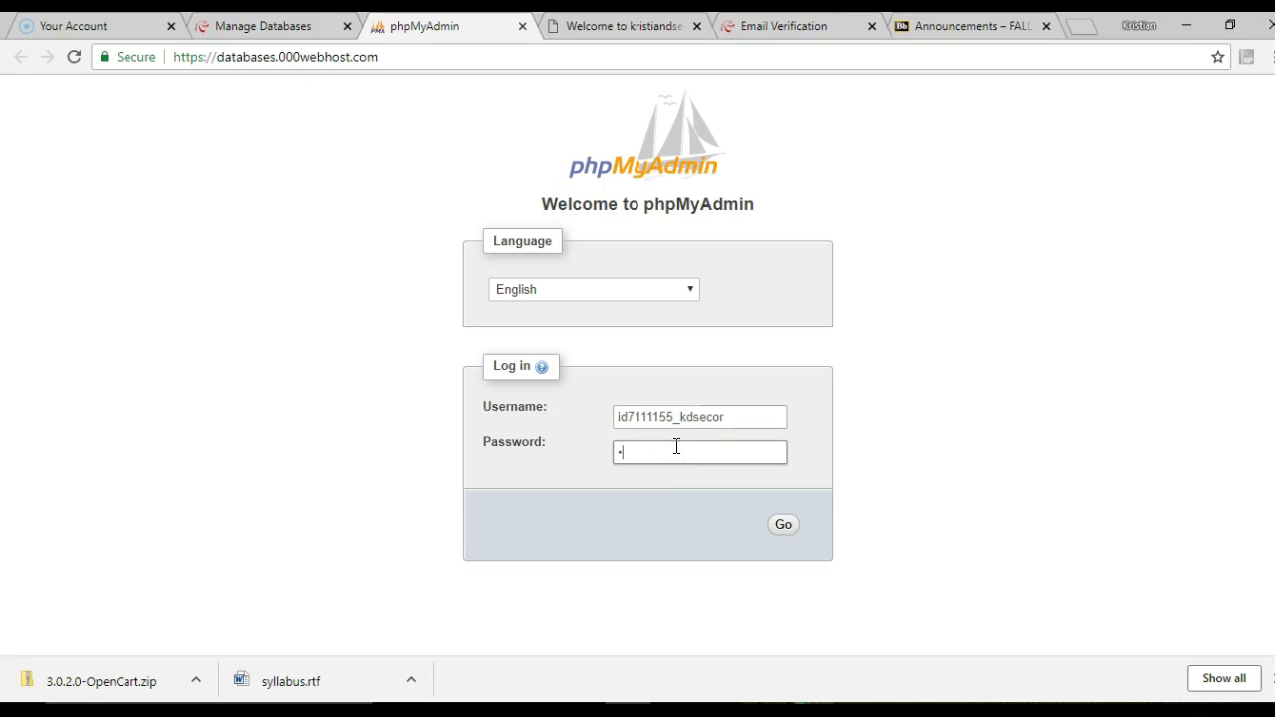
left_click(784, 530)
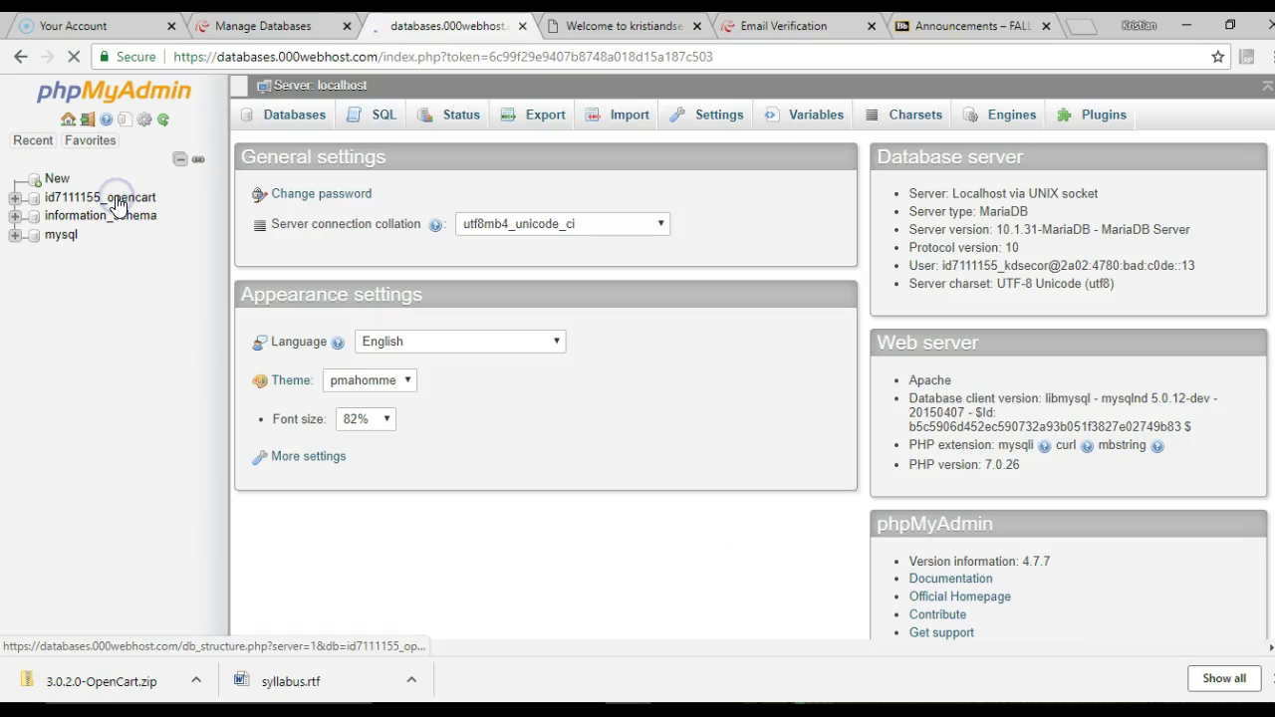
left_click(117, 203)
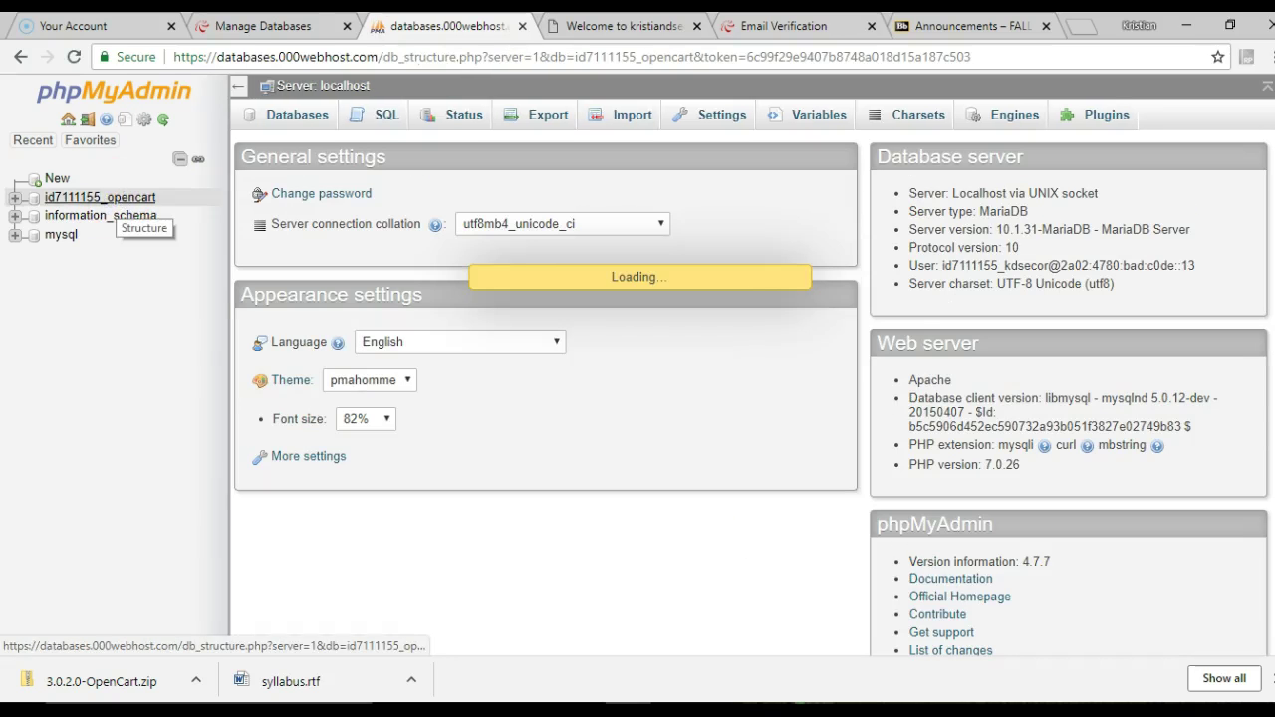
Expand the opencart database, then browse and collapse the information_schema table list
left_click(16, 200)
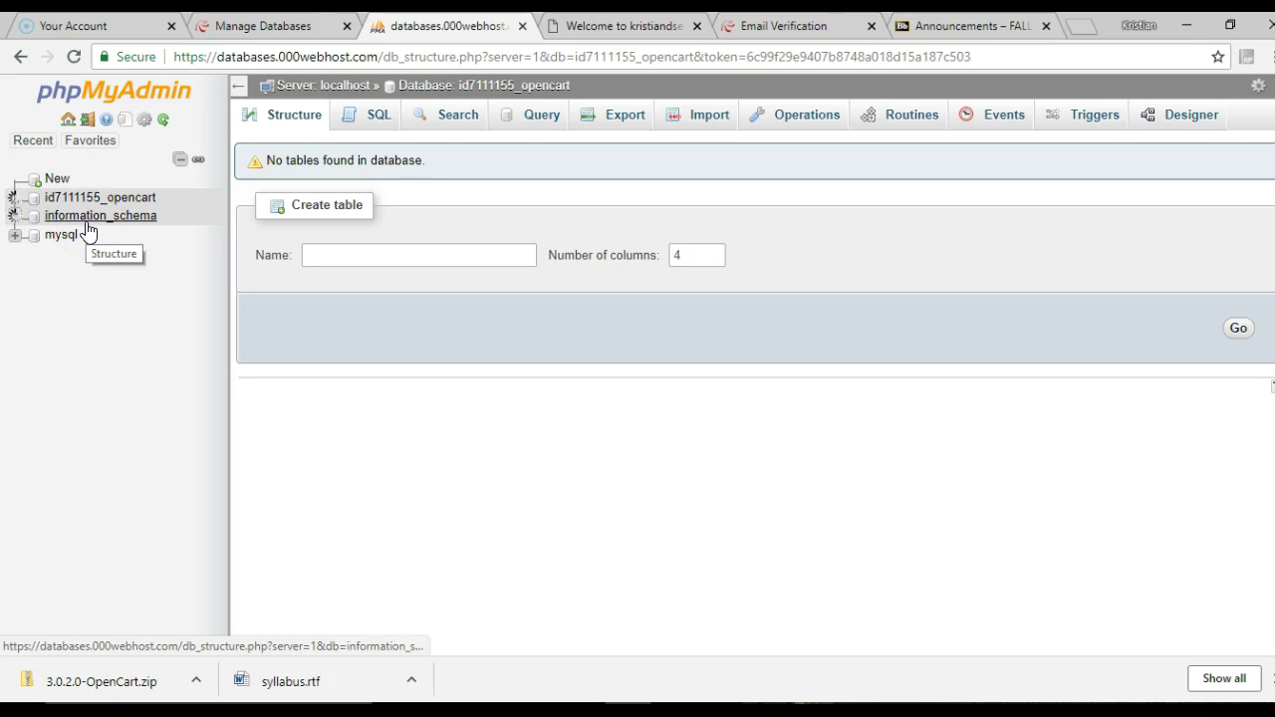
left_click(87, 231)
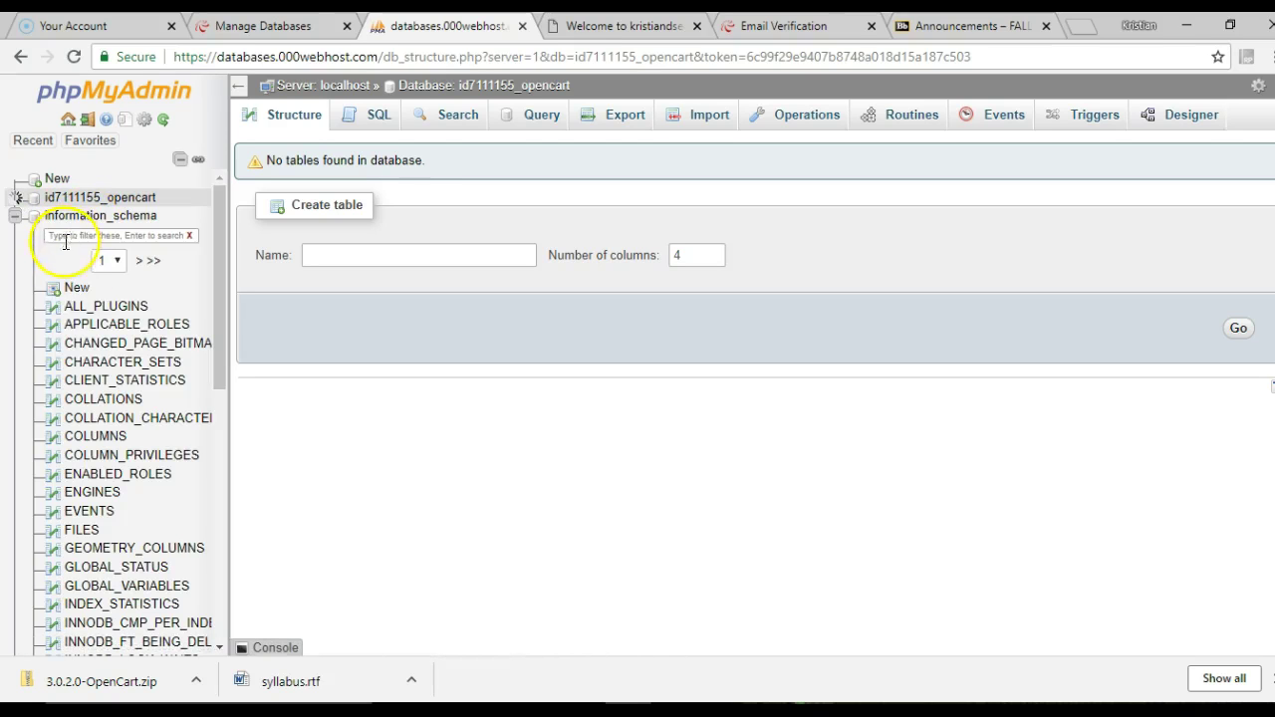
left_click_drag(215, 311, 188, 586)
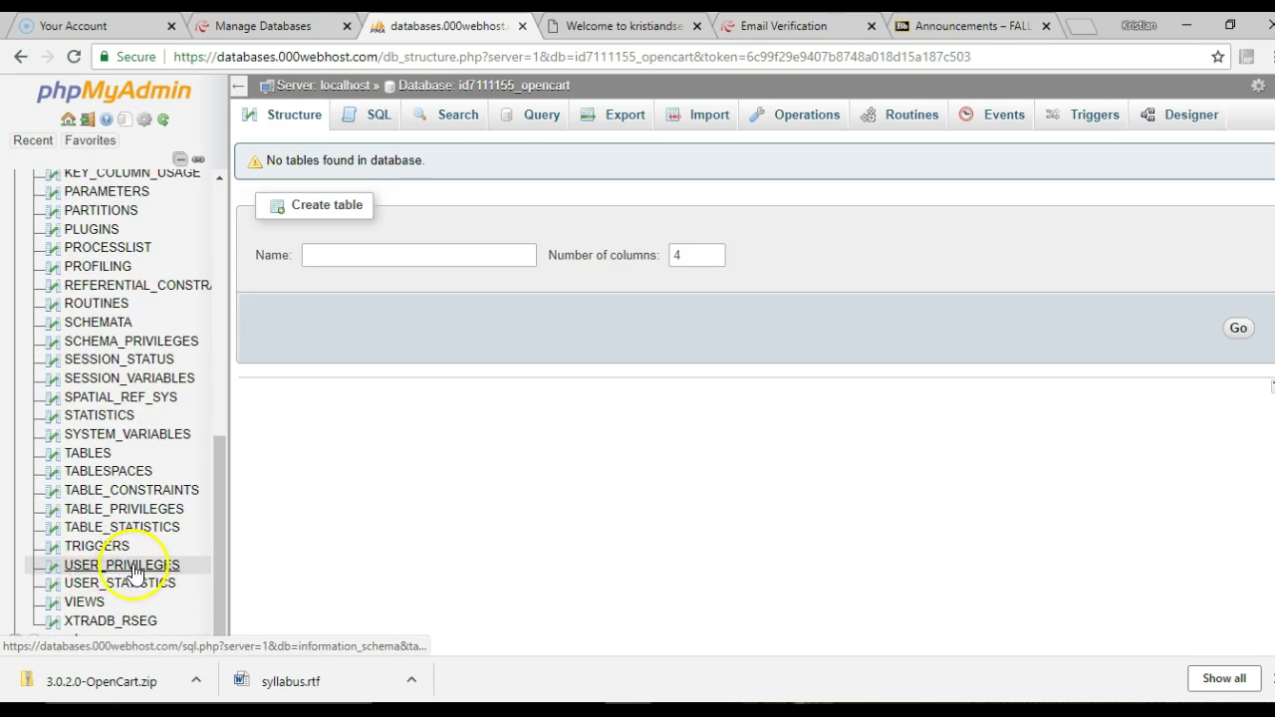
left_click_drag(213, 487, 292, 145)
left_click(13, 217)
Browse the mysql database's db table columns, then collapse the whole tree
left_click(12, 237)
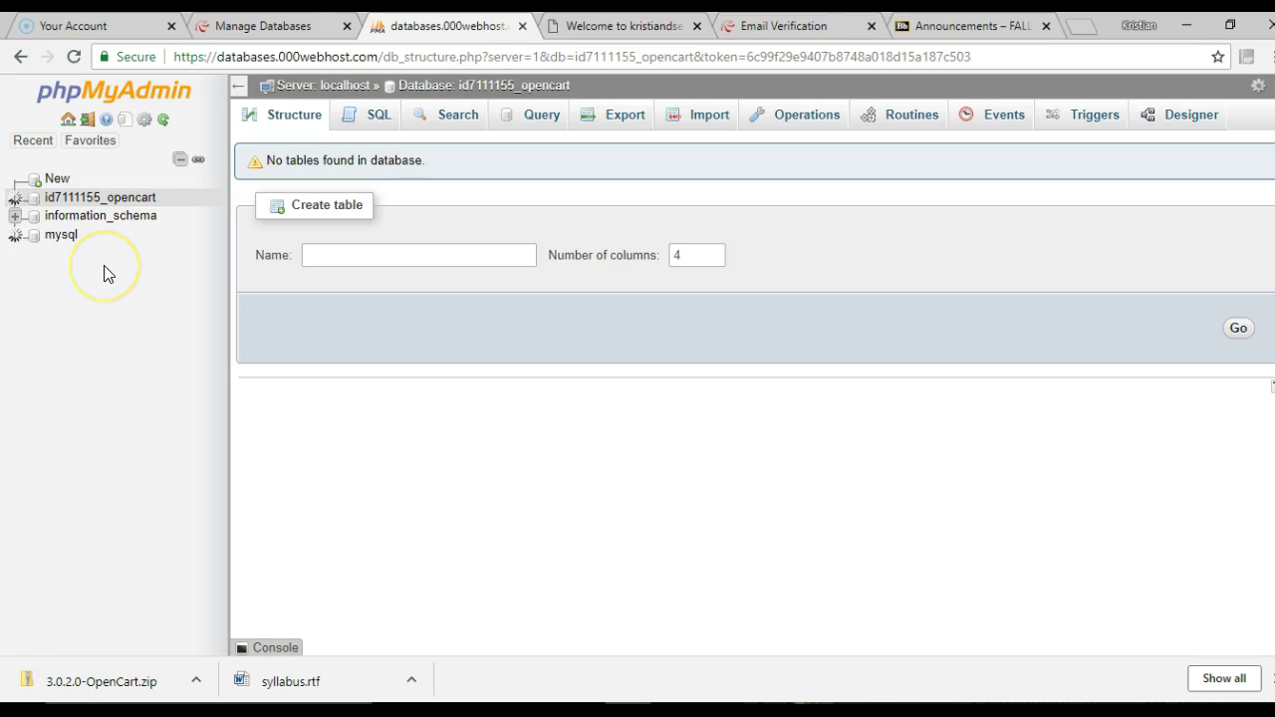
left_click(31, 274)
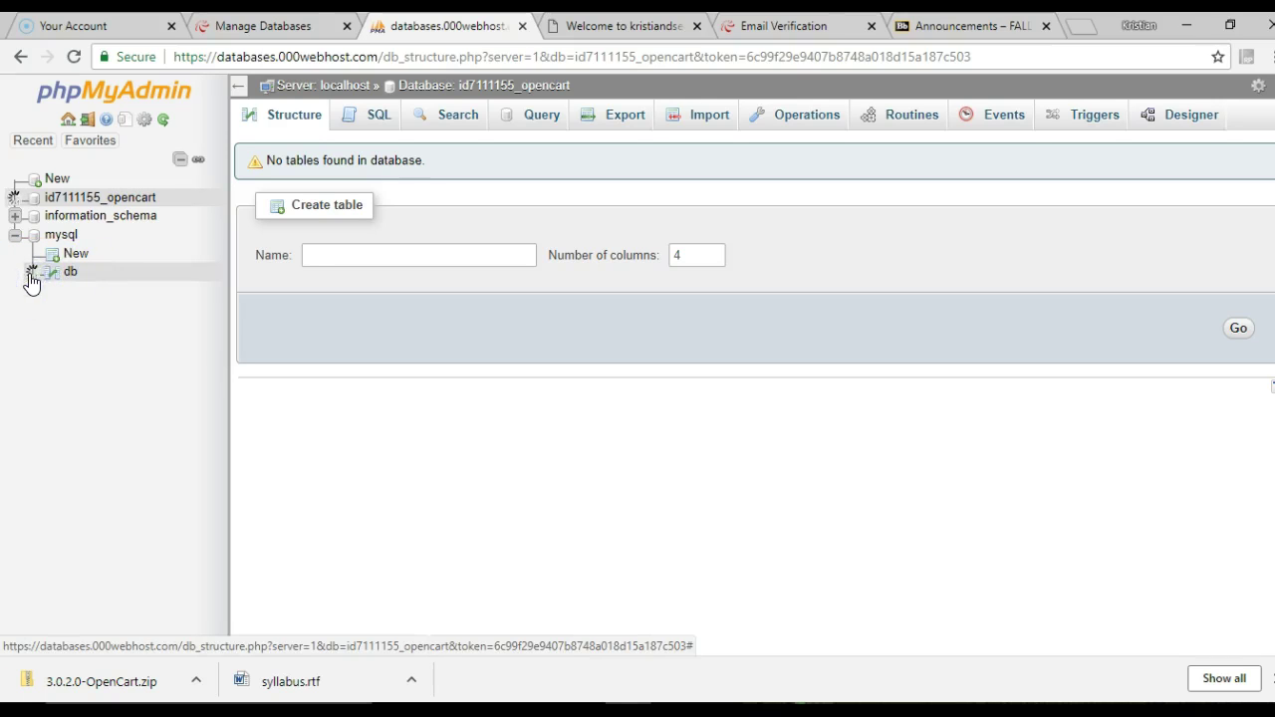
left_click(74, 311)
left_click(52, 292)
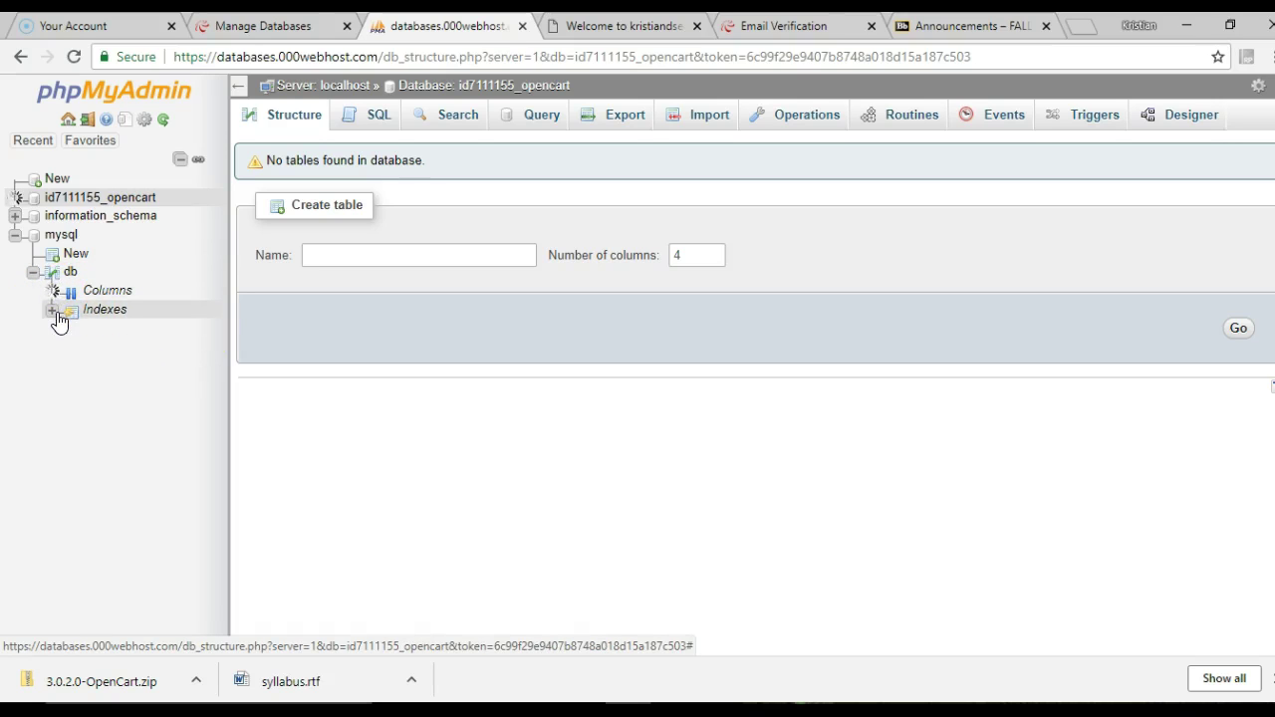
left_click(53, 312)
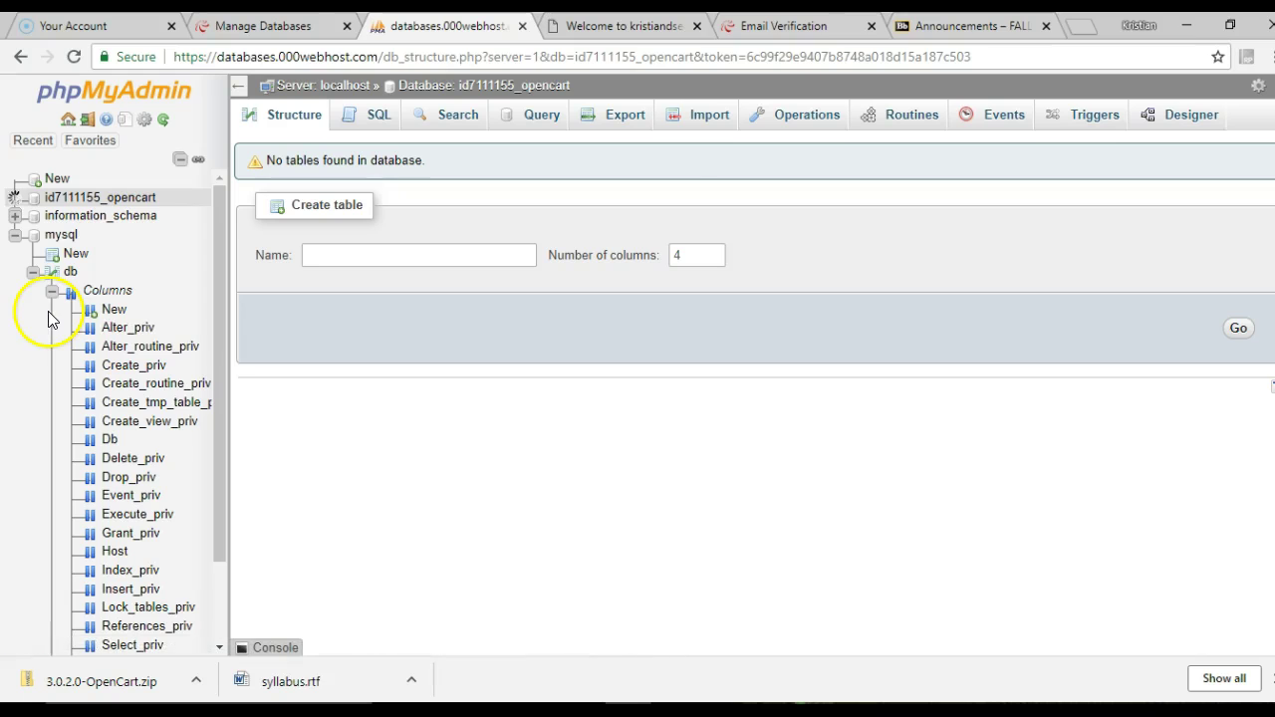
left_click_drag(218, 354, 209, 536)
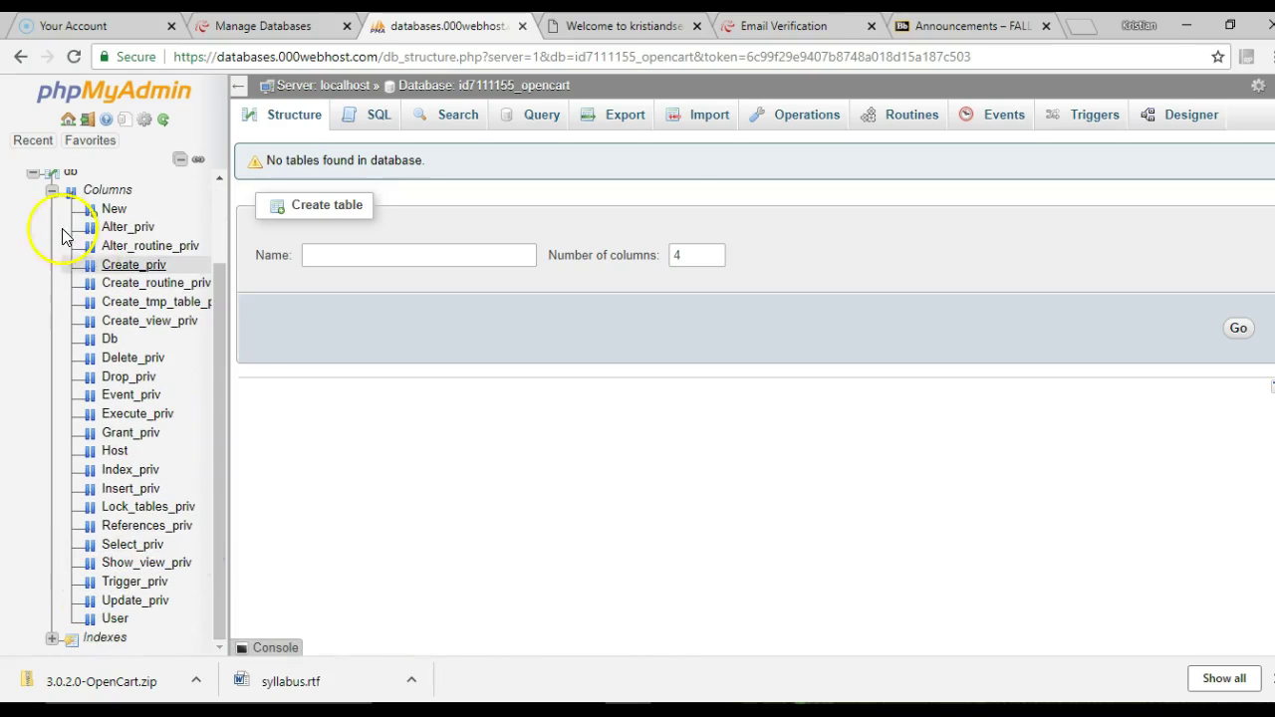
left_click(33, 173)
left_click(17, 197)
left_click(15, 233)
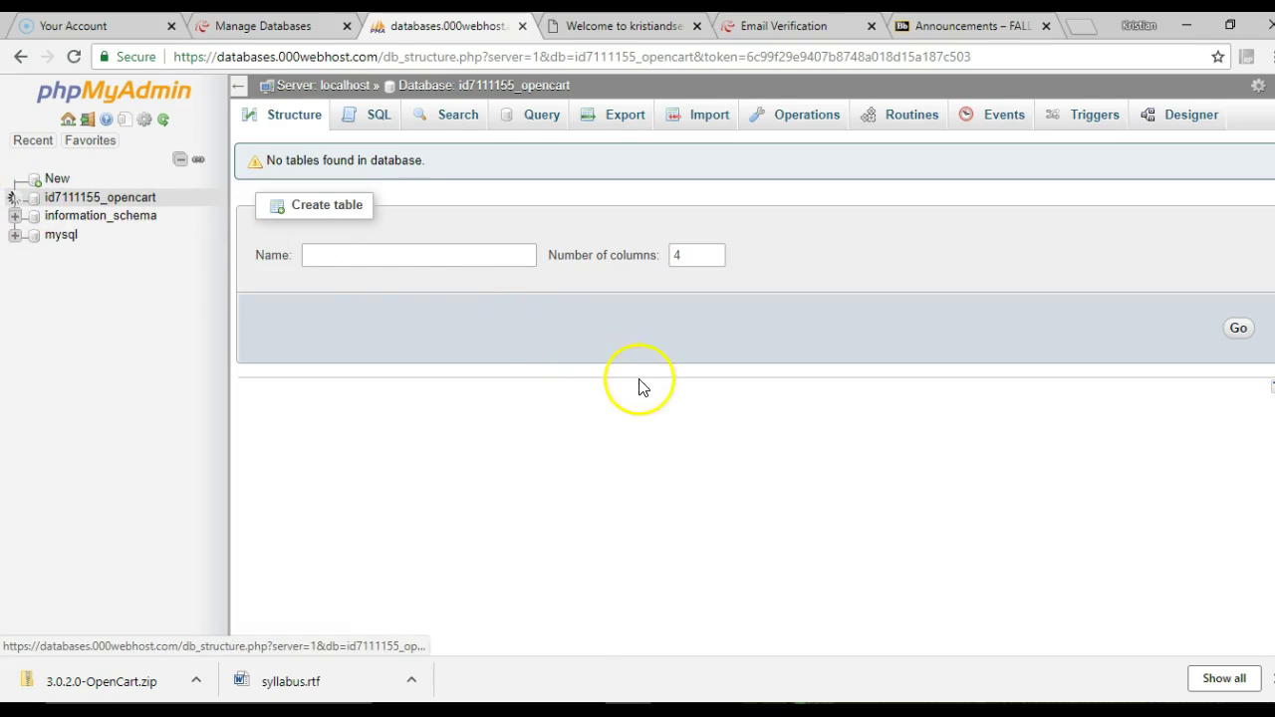
key("alt+Tab")
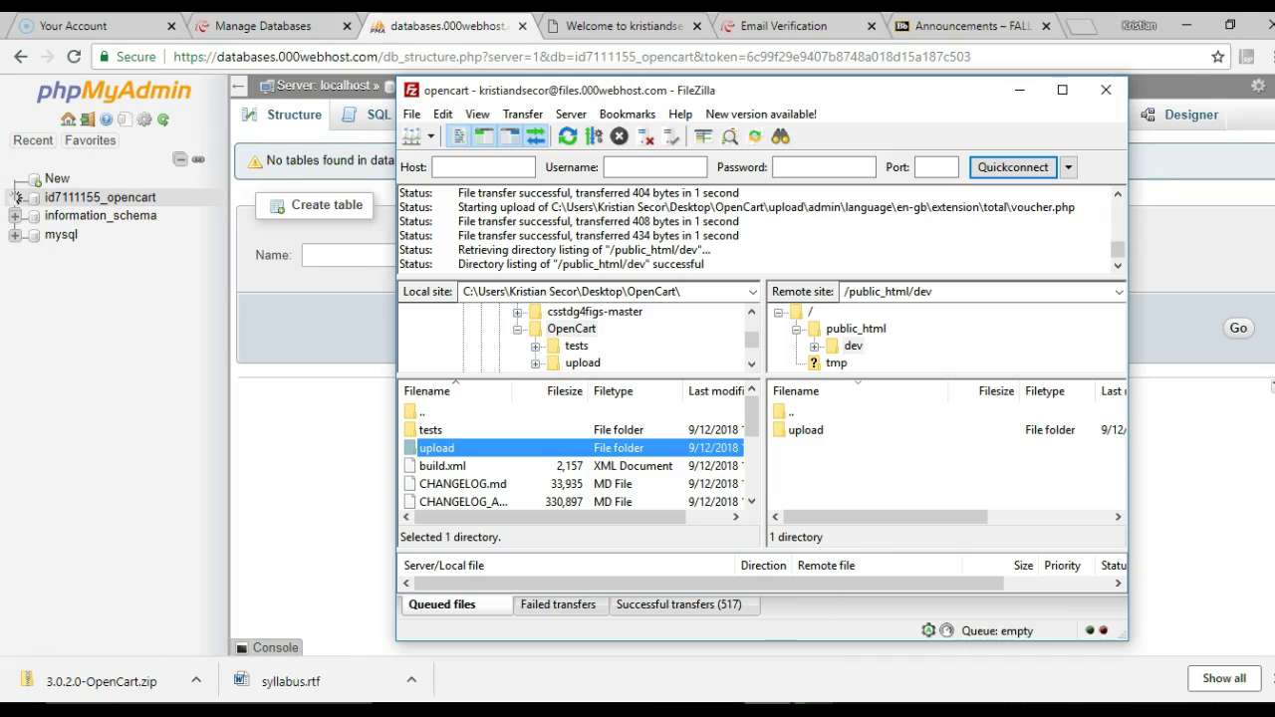
left_click(1062, 90)
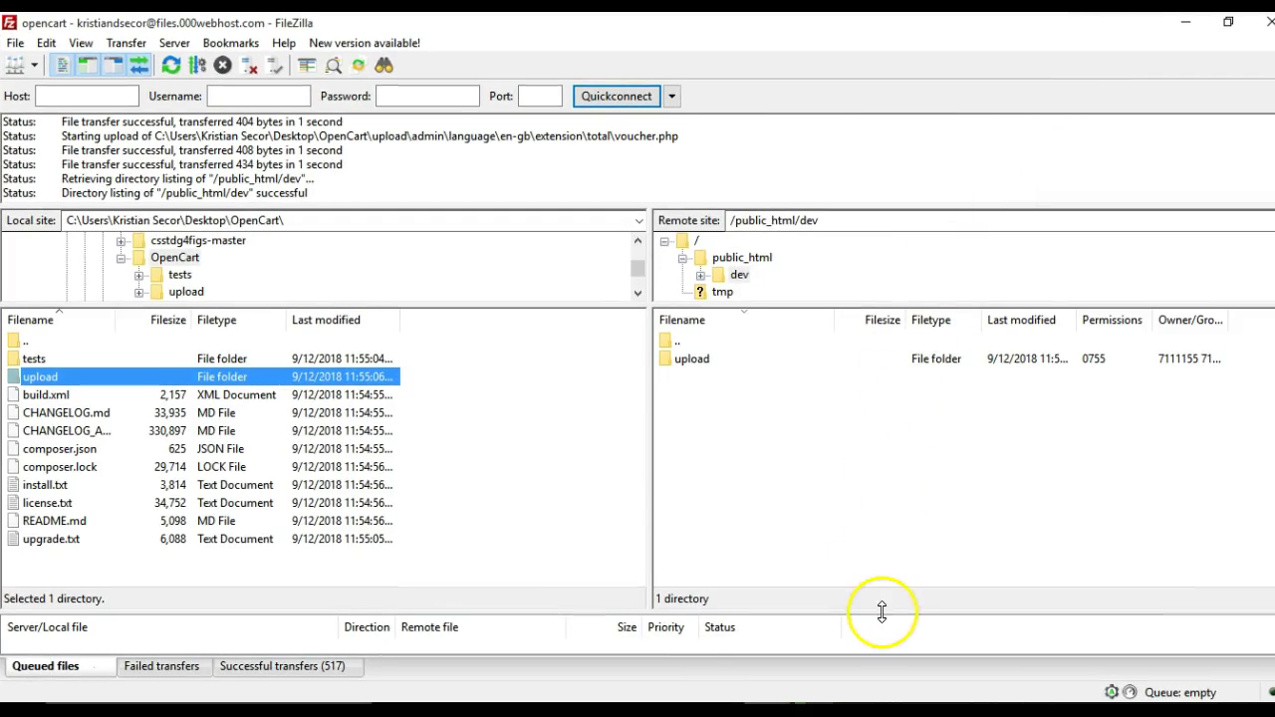
left_click_drag(883, 609, 908, 422)
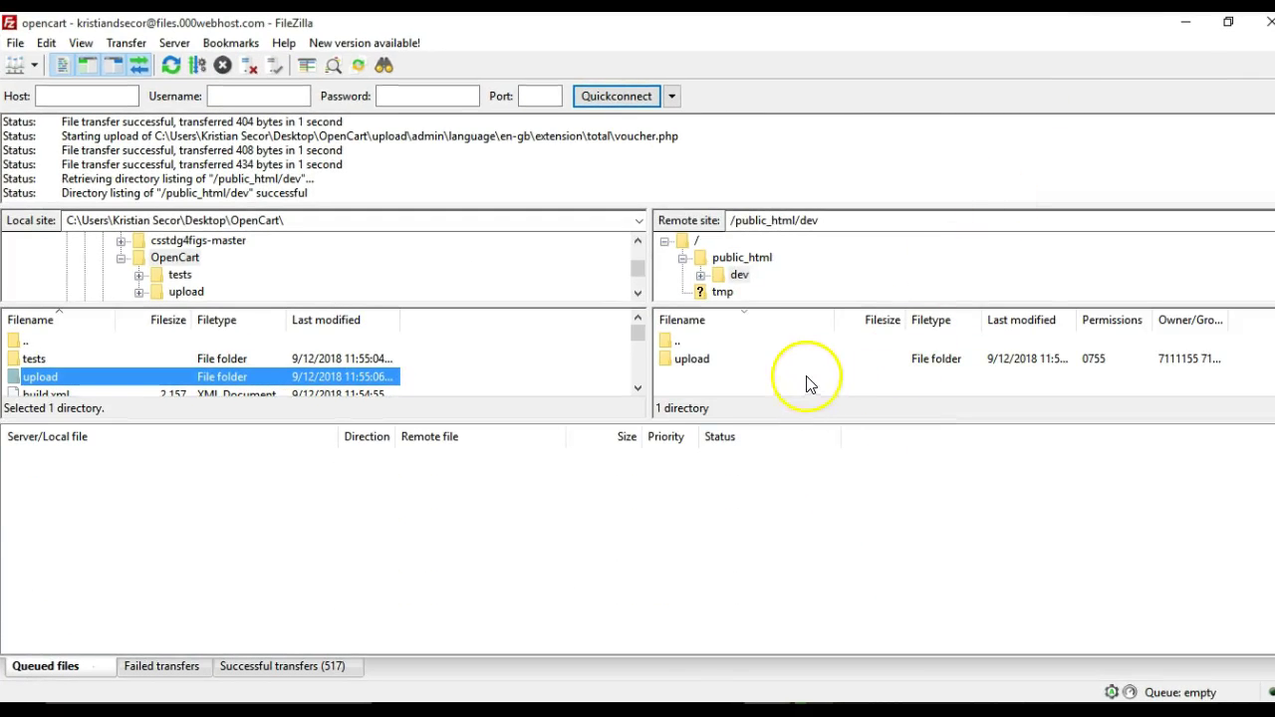
left_click(305, 668)
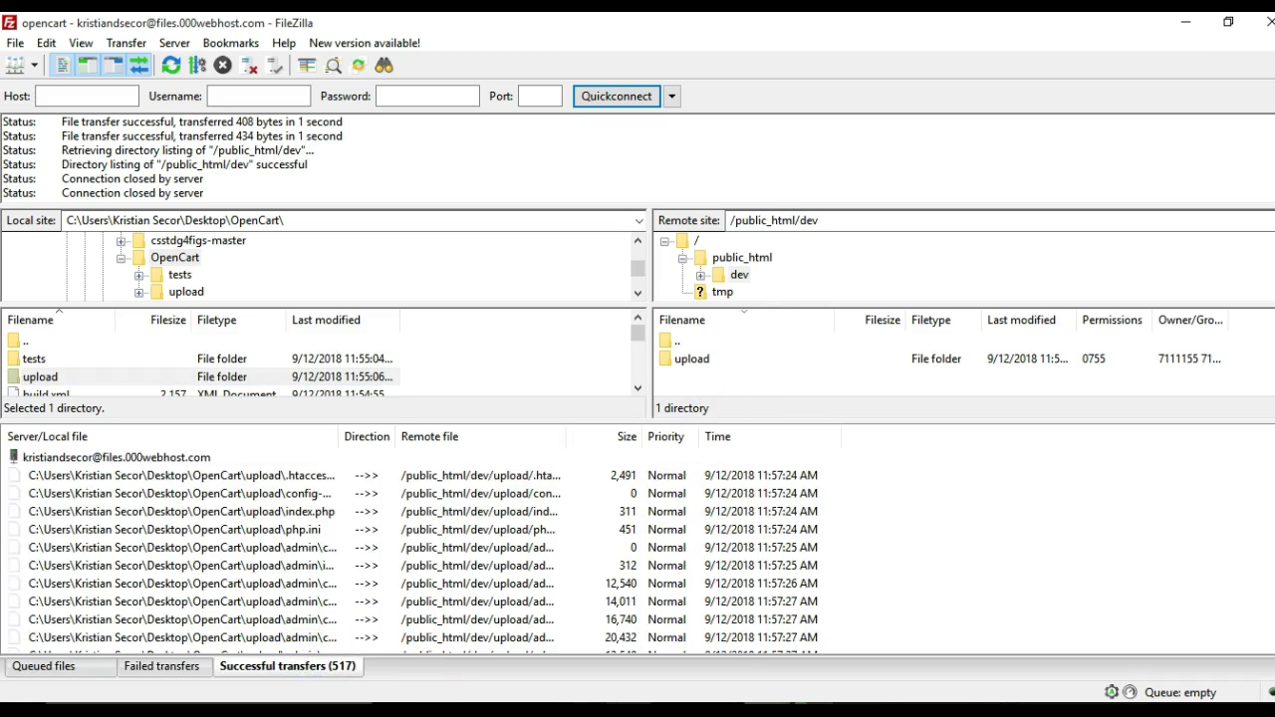
key("alt+Tab")
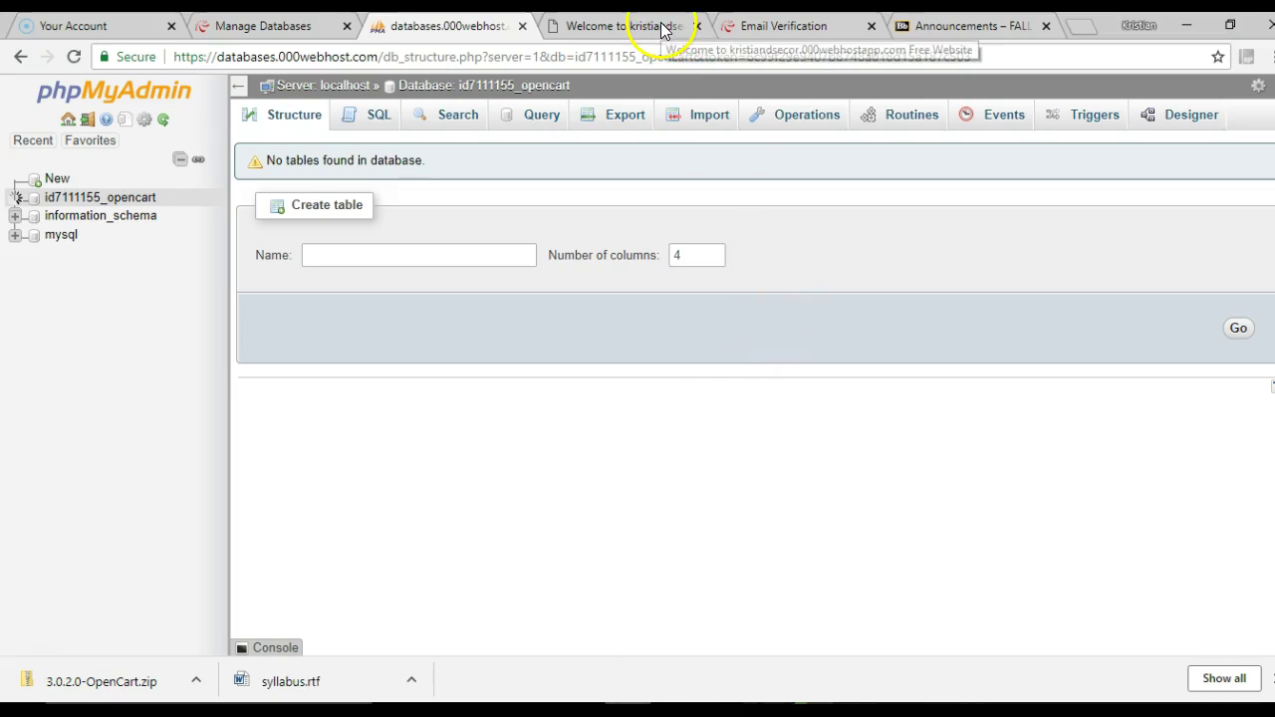
Add /dev/ to the site's address to load the Index of /dev folder listing
left_click(265, 25)
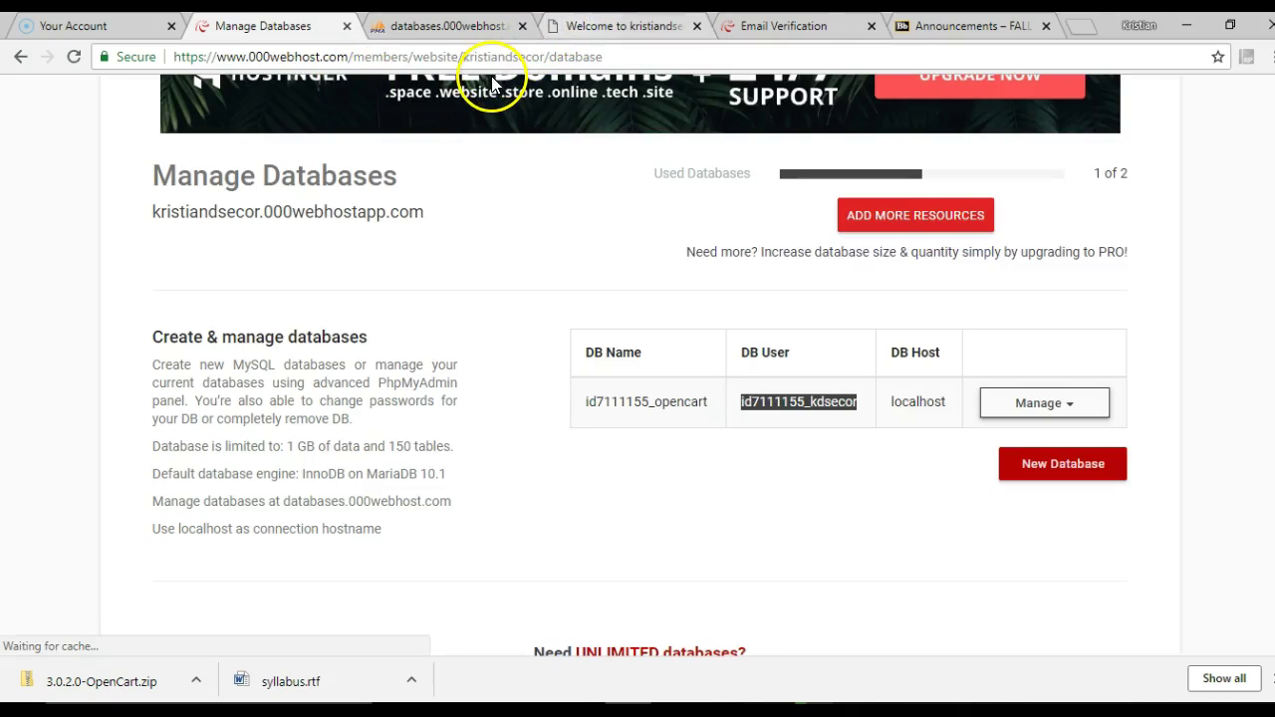
left_click(625, 27)
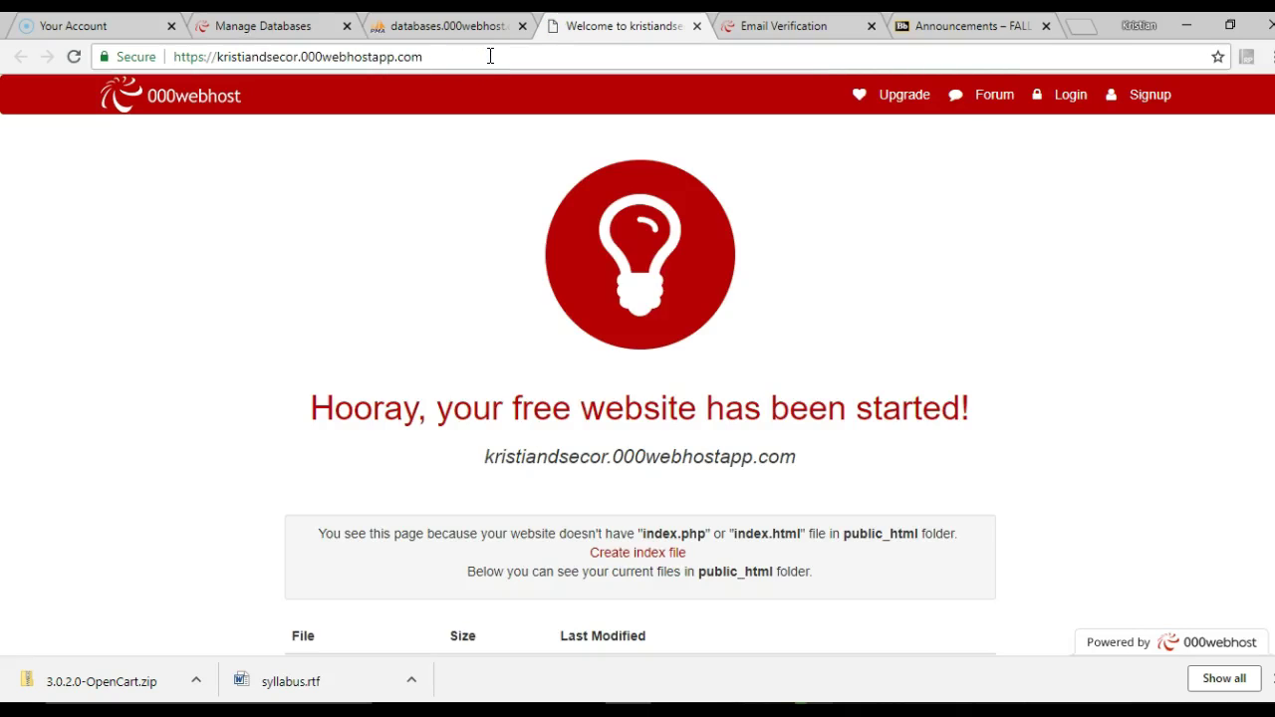
left_click(497, 58)
type("/dev/")
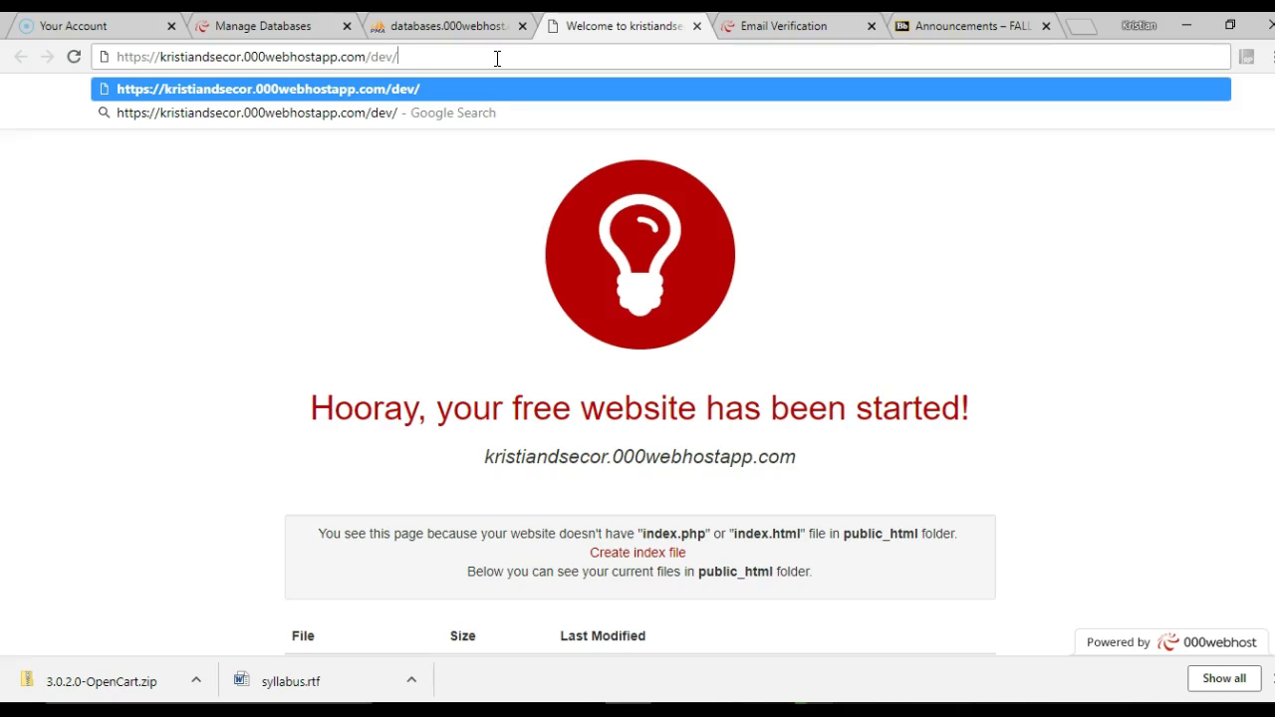
key("Return")
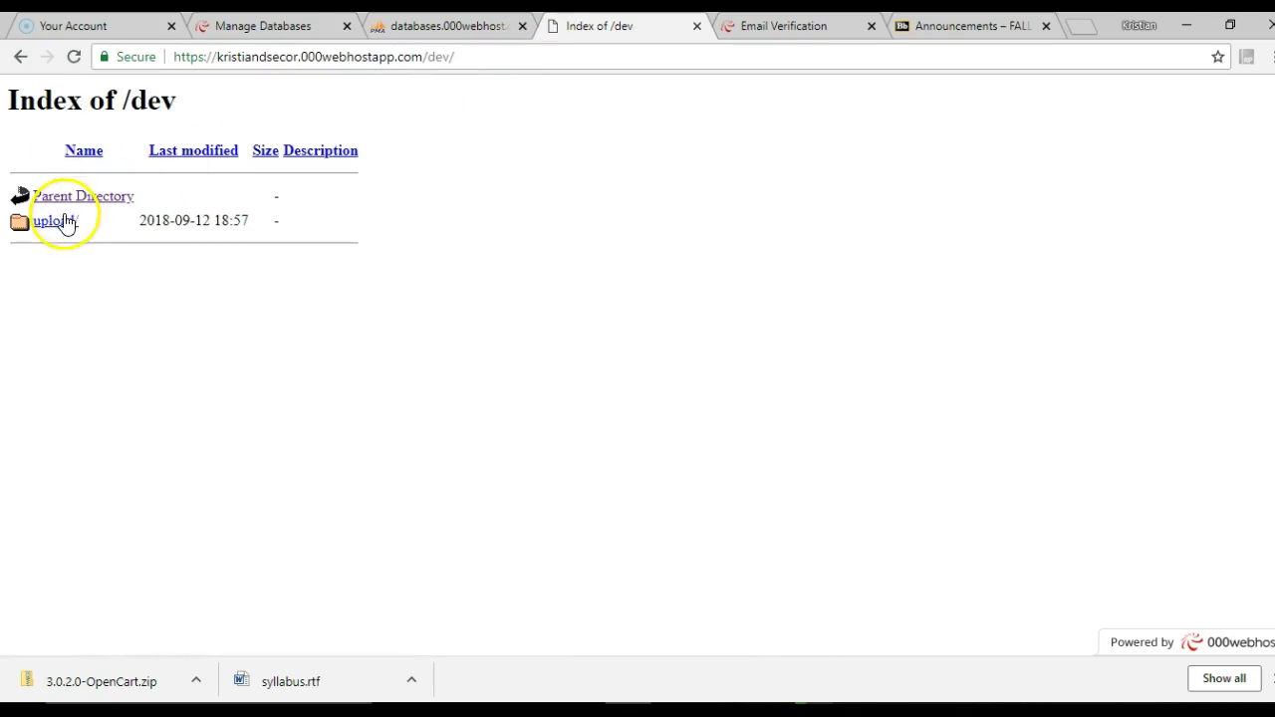
Open upload/ and retry install/index.php, which returns a 404 error
left_click(62, 220)
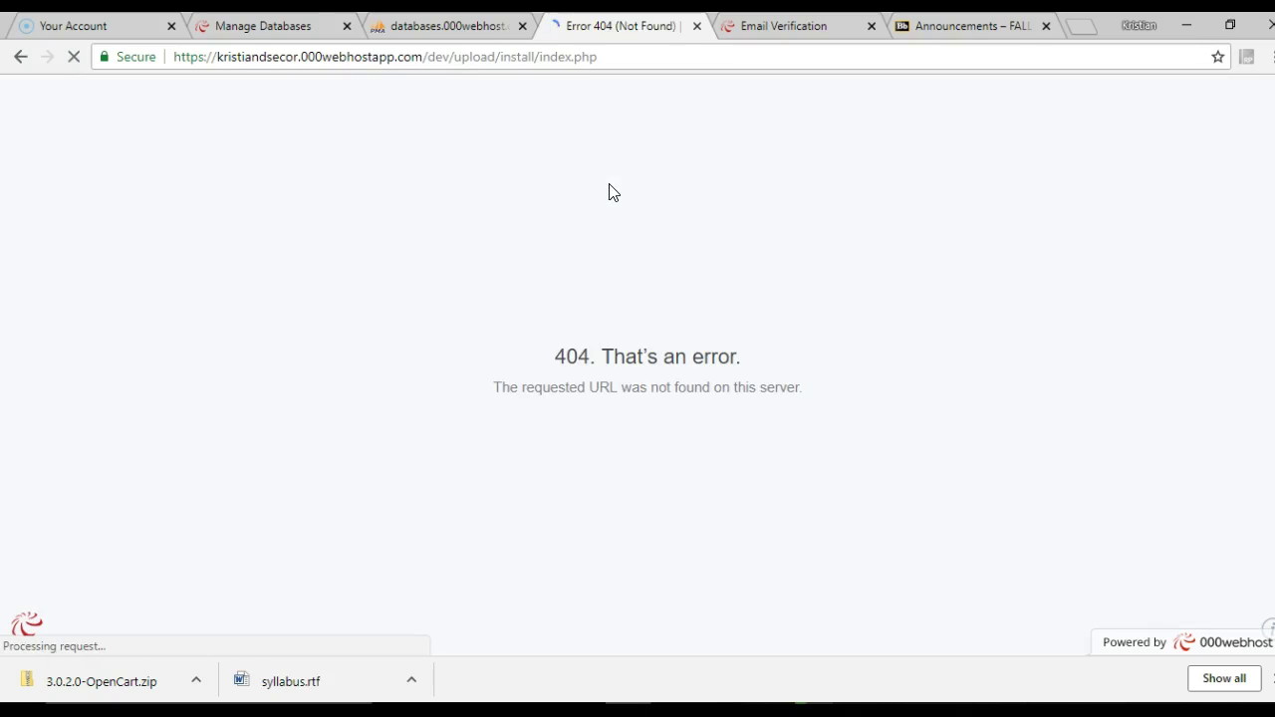
left_click(626, 57)
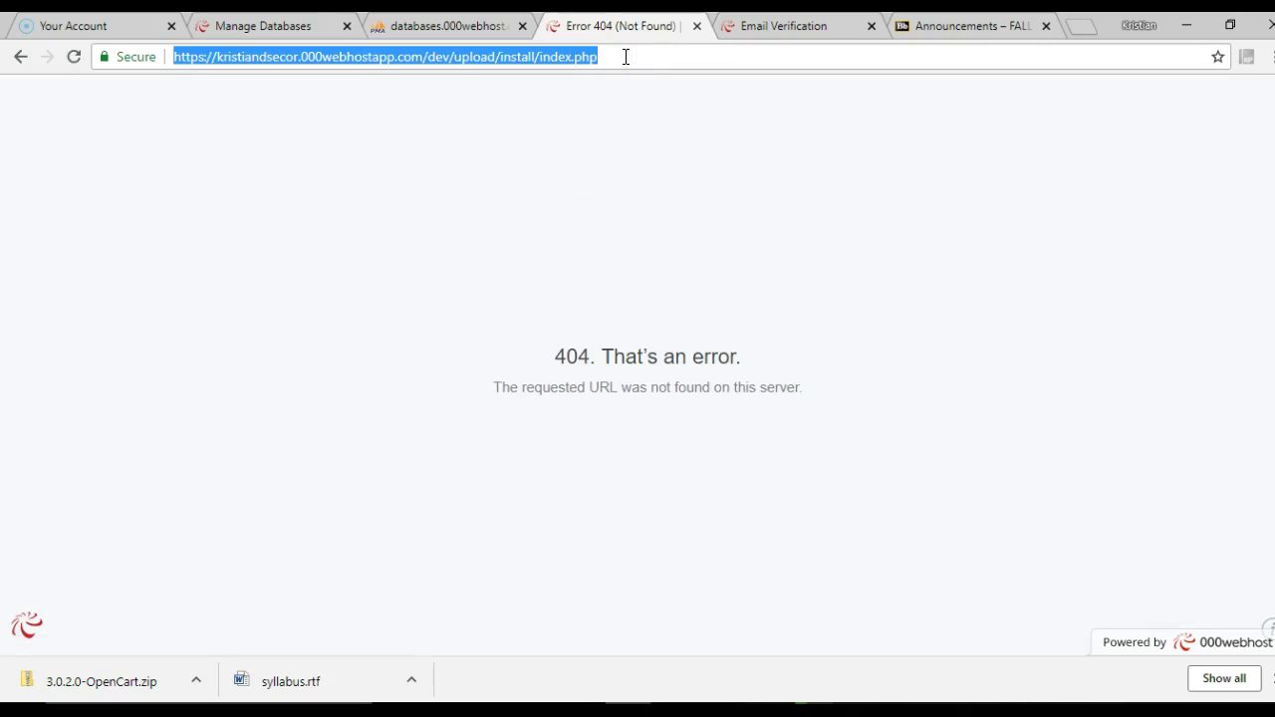
key("Return")
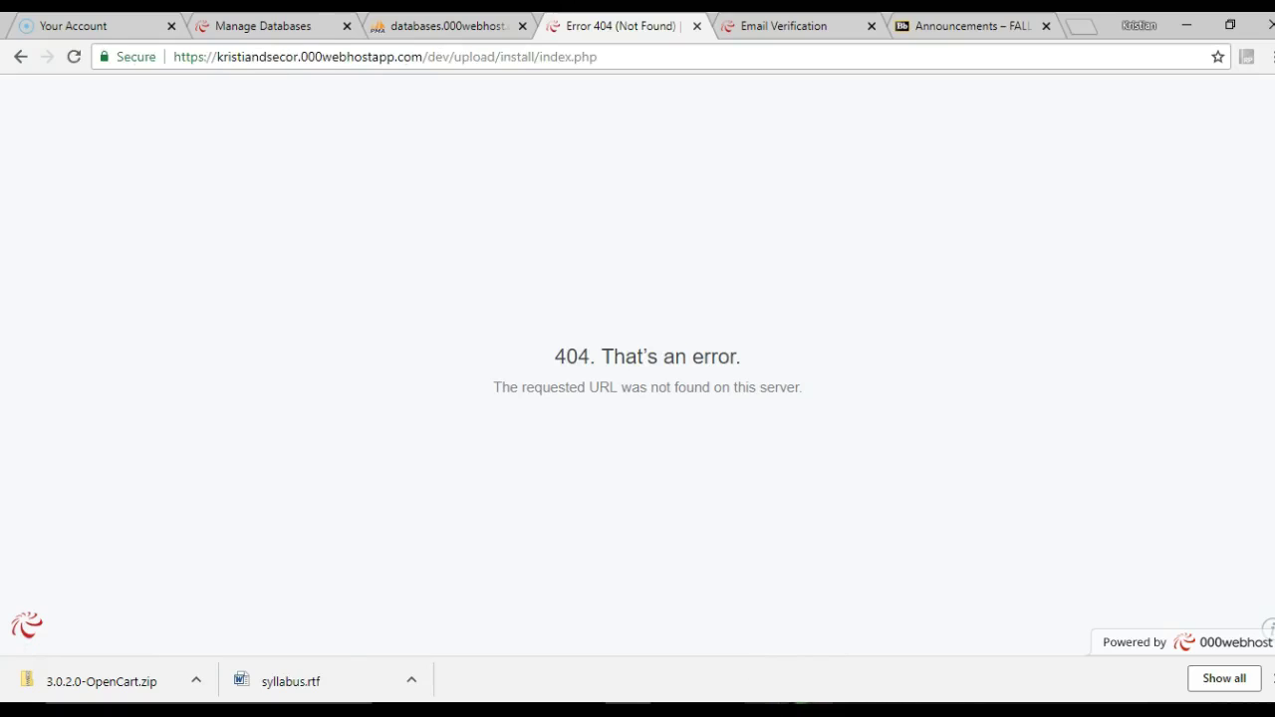
key("alt+Tab")
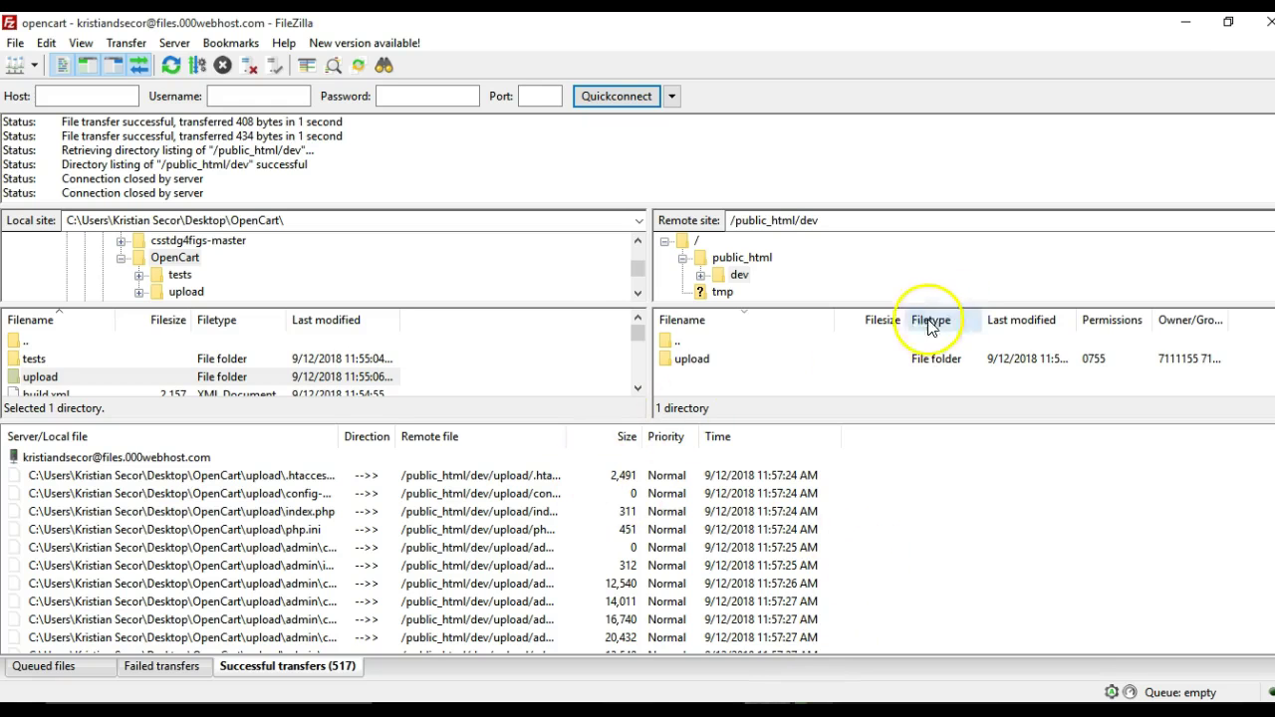
Open the remote upload folder, check the Failed transfers tab is empty, and minimize FileZilla
double_click(687, 363)
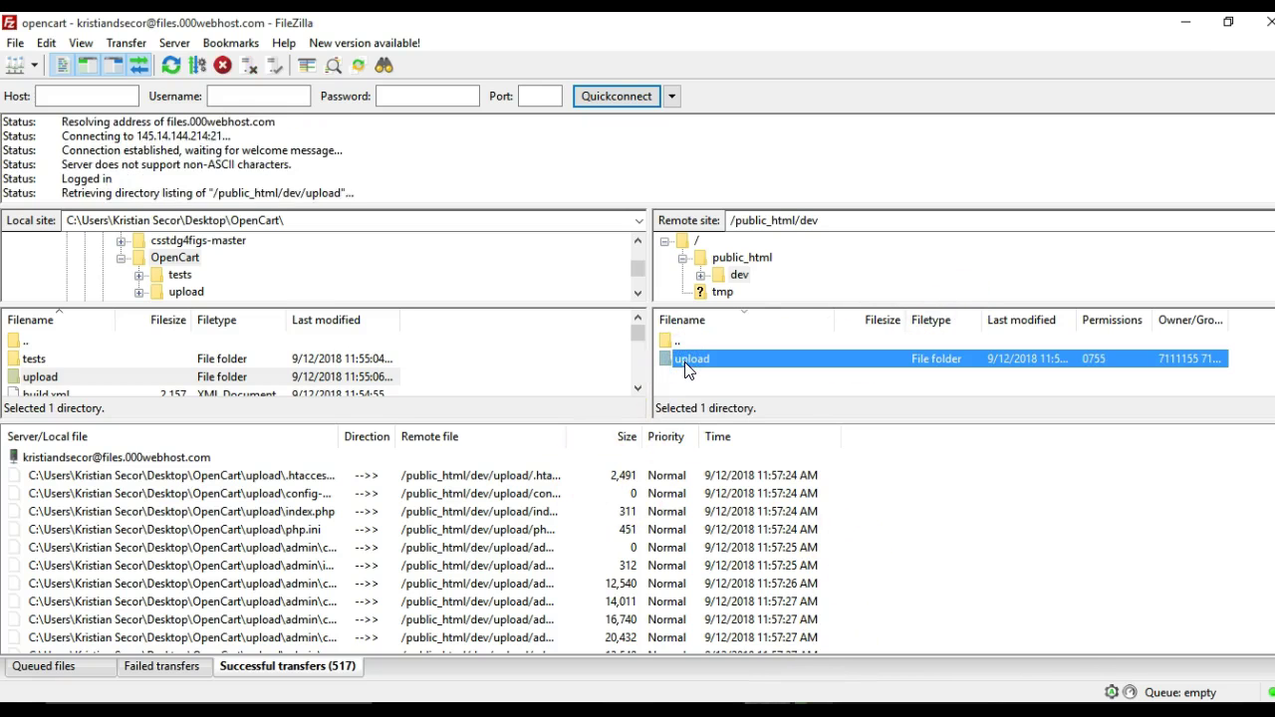
scroll(728, 377, "down", 1)
scroll(731, 378, "up", 1)
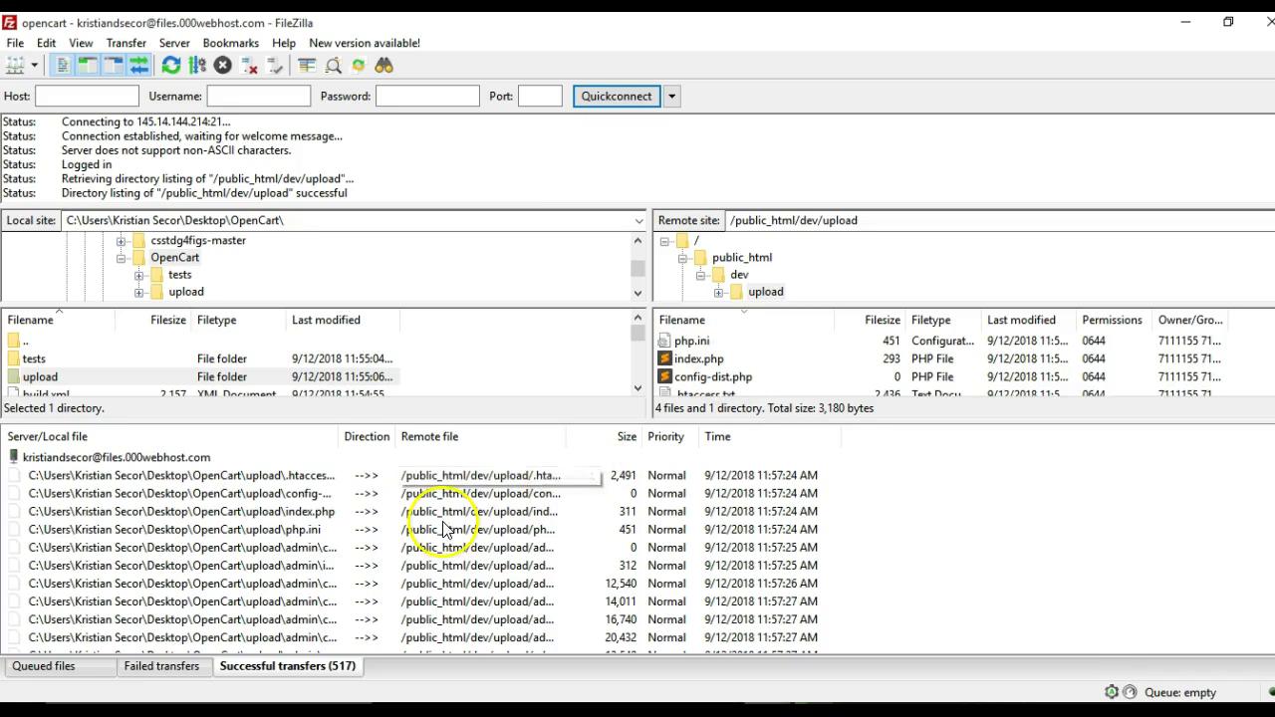
left_click(301, 669)
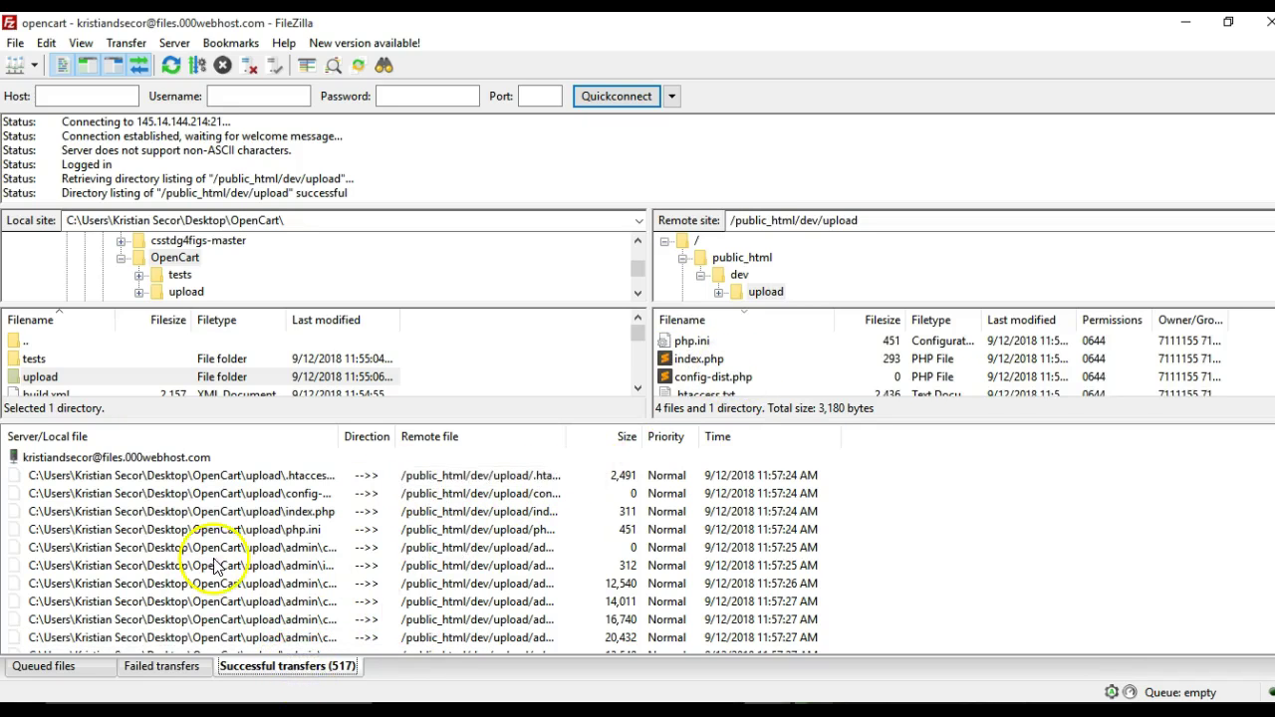
left_click(186, 670)
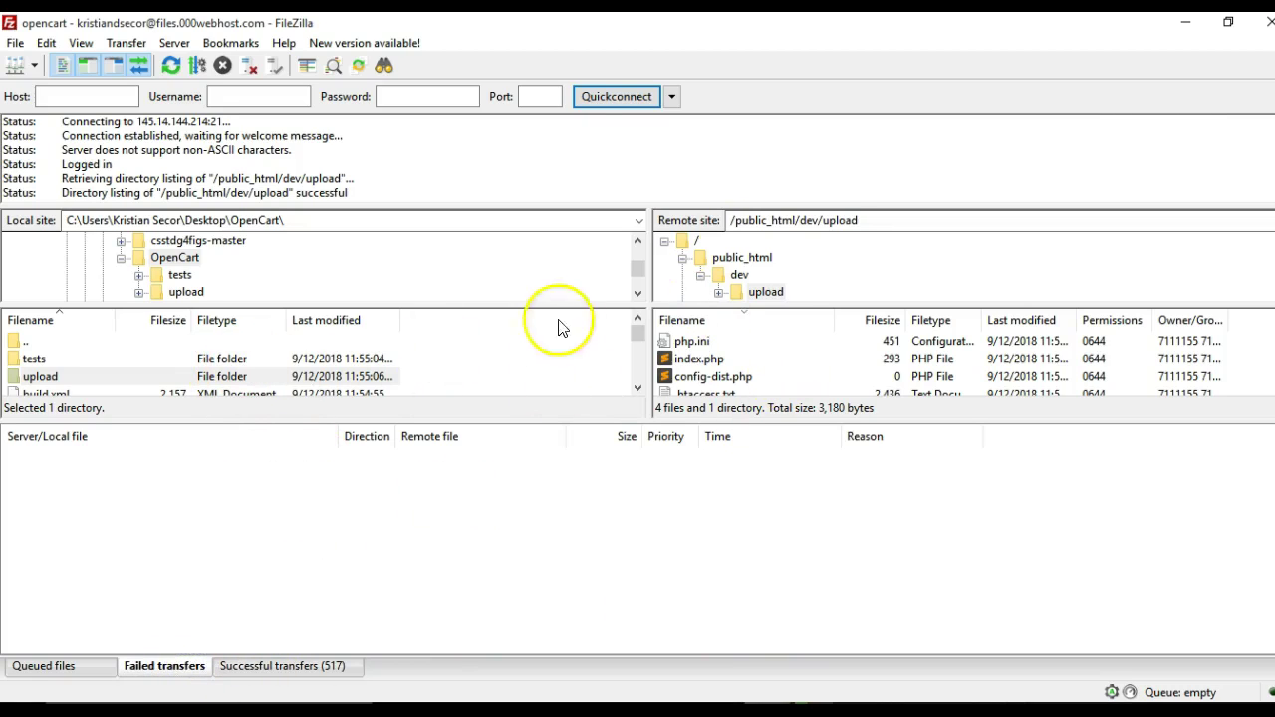
left_click(1186, 22)
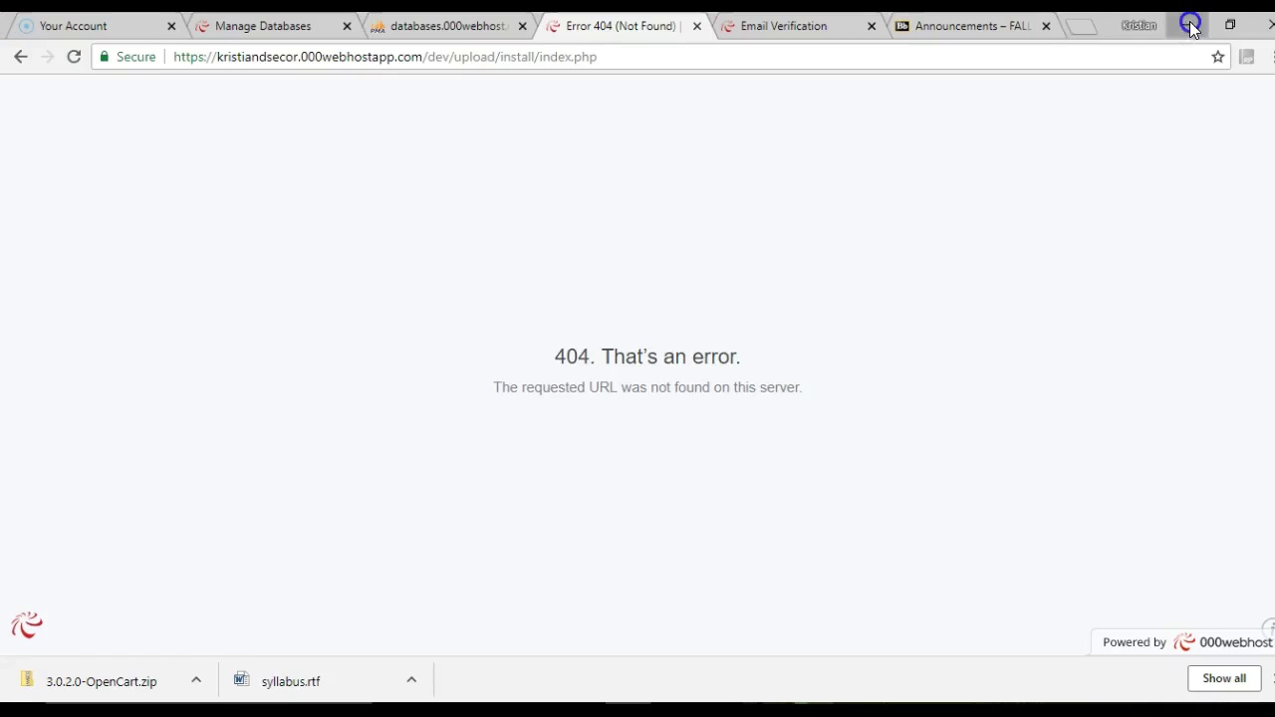
Once the copy finishes, open upload/ from the Index of /dev page to launch the installer
left_click(1192, 26)
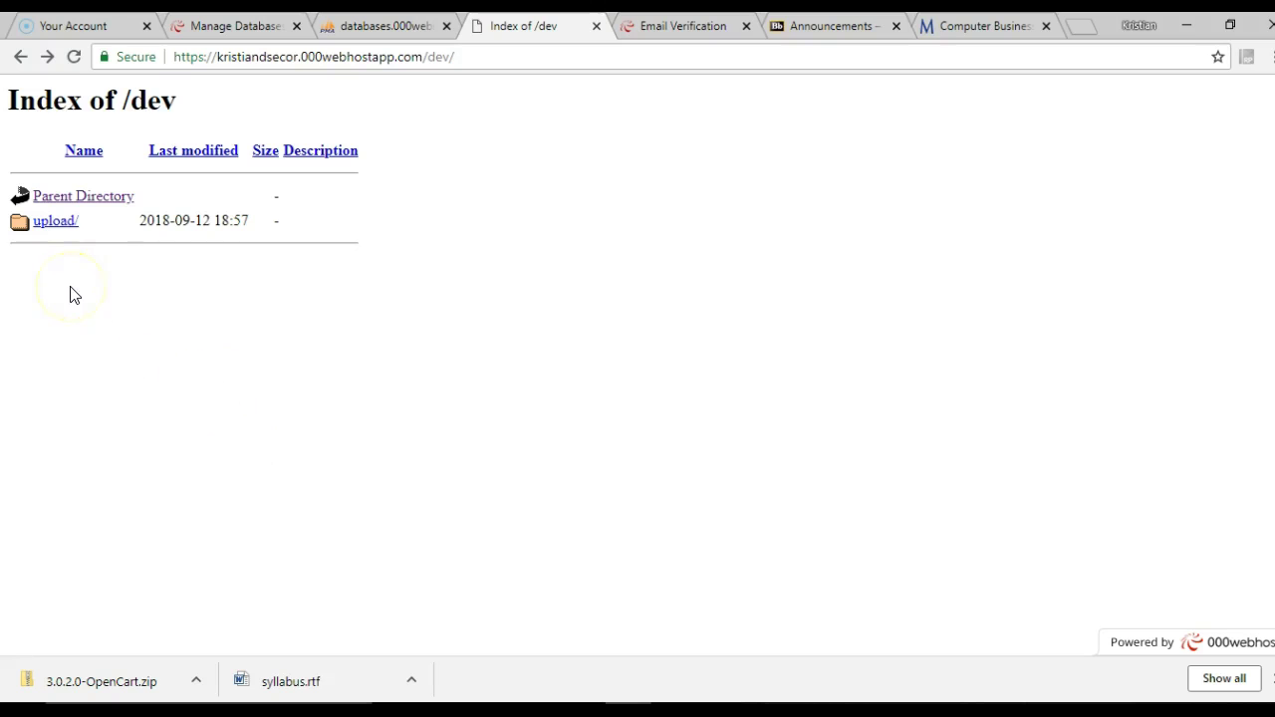
left_click(54, 221)
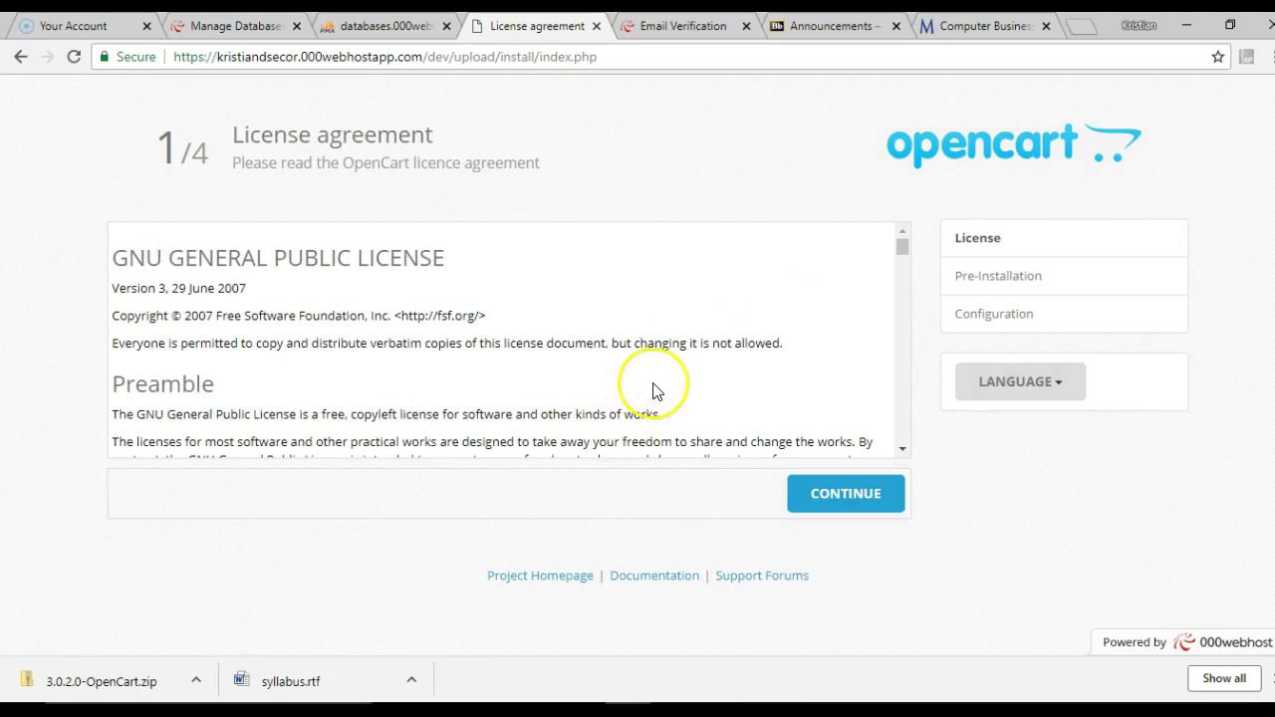
Scroll through the GNU GPL licence and continue to Pre-Installation
scroll(655, 391, "down", 10)
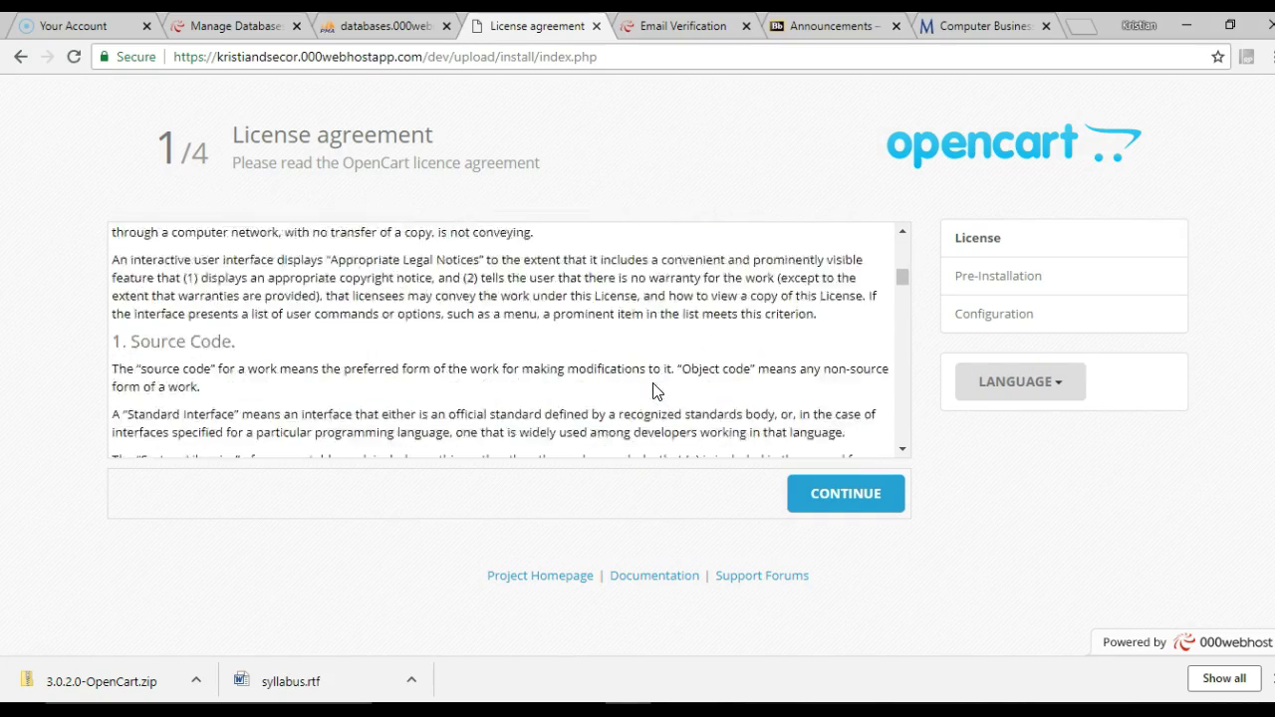
scroll(654, 391, "down", 3)
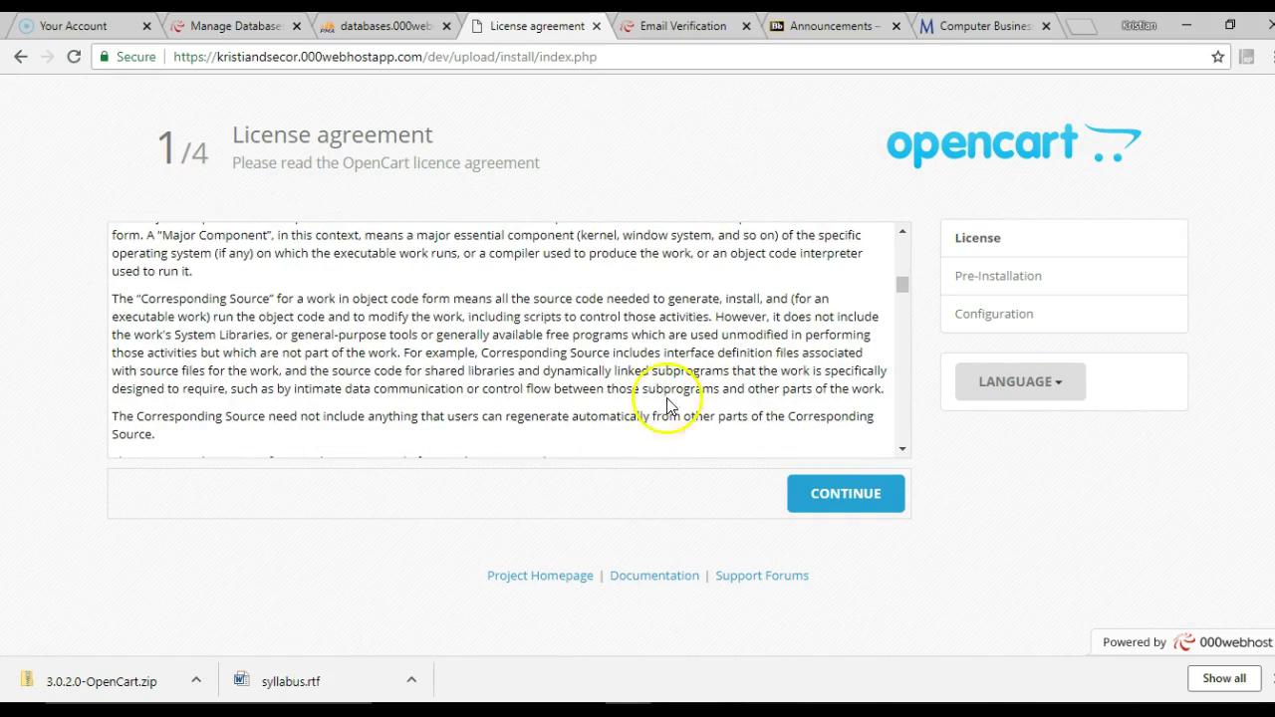
left_click(815, 501)
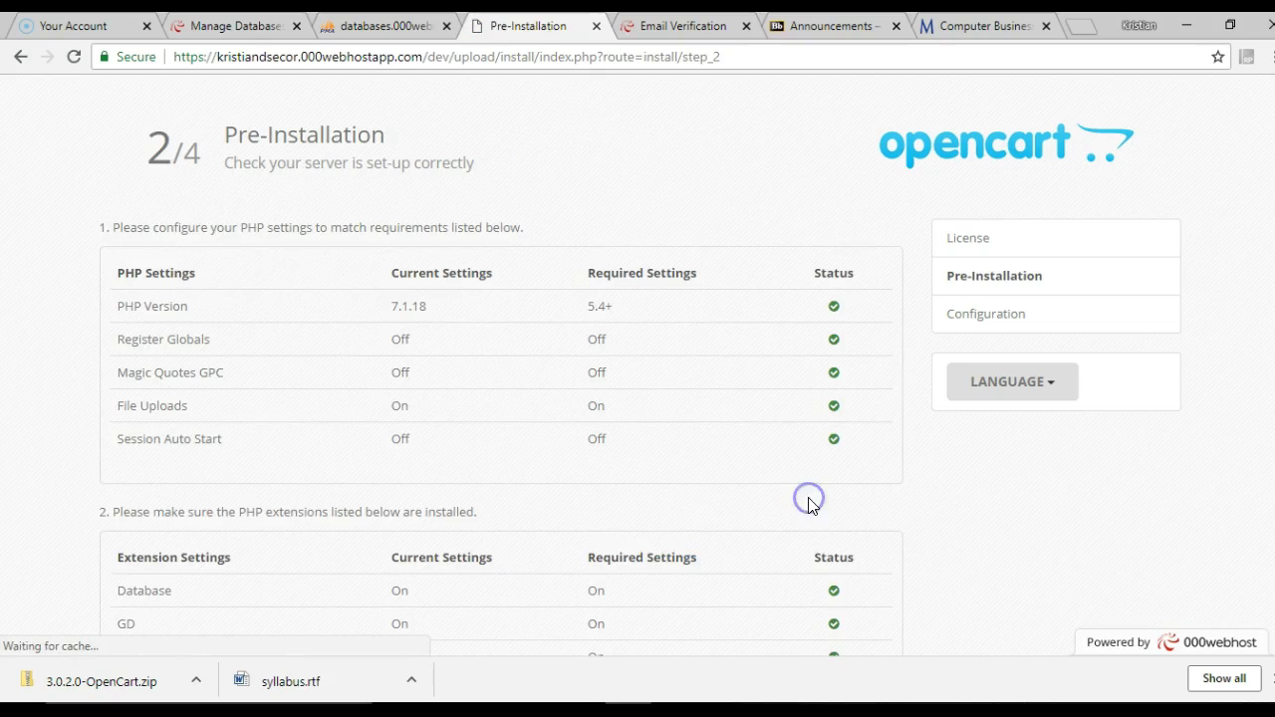
Review the Pre-Installation PHP settings and extension checks
scroll(869, 491, "down", 2)
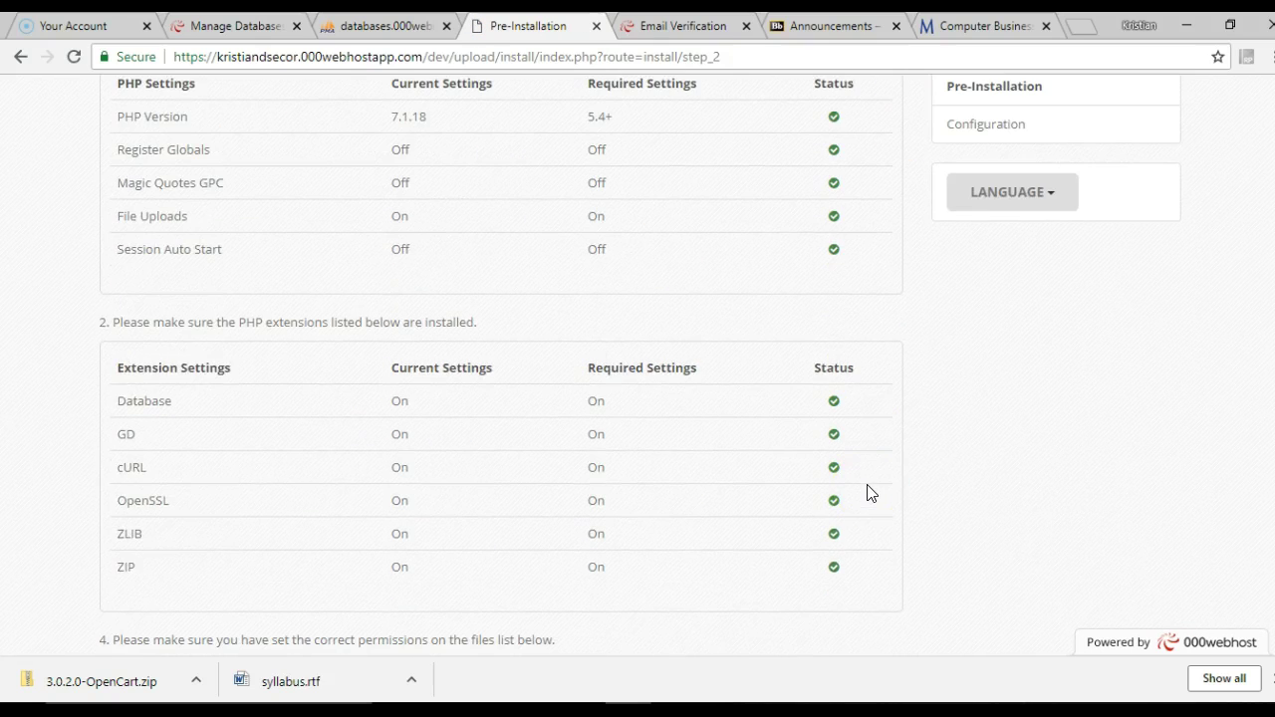
scroll(868, 491, "down", 4)
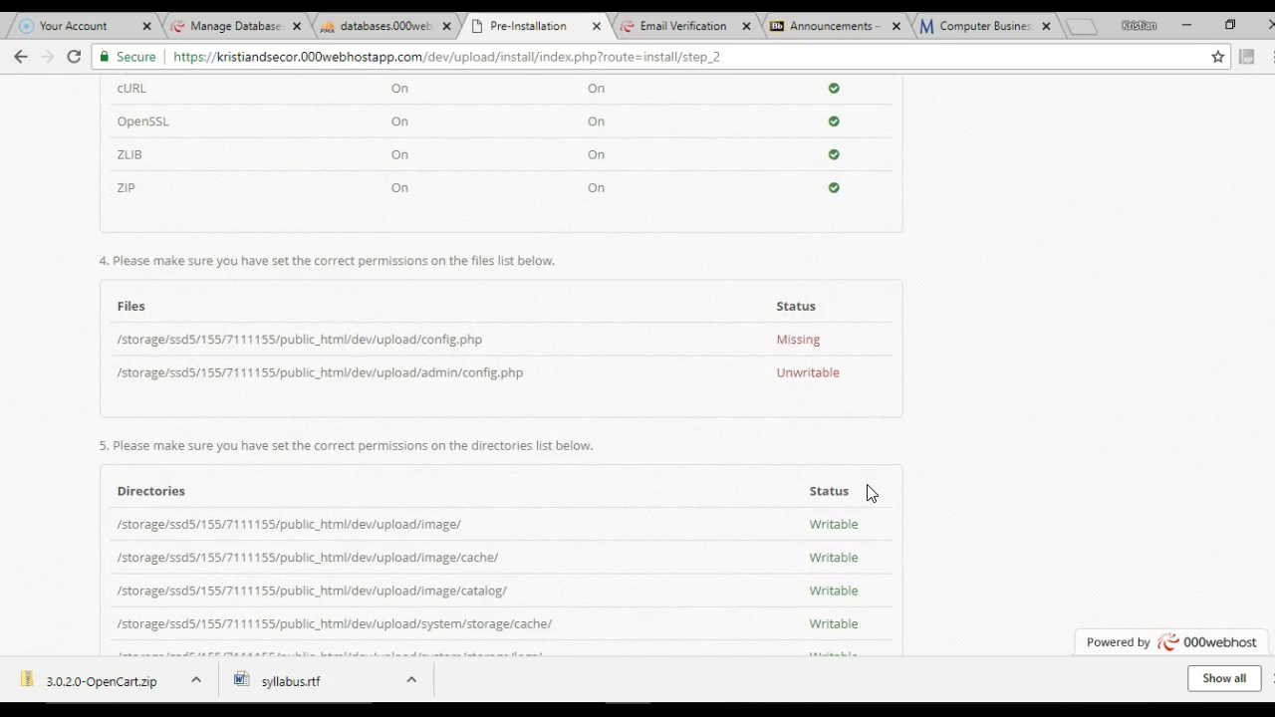
scroll(515, 288, "up", 6)
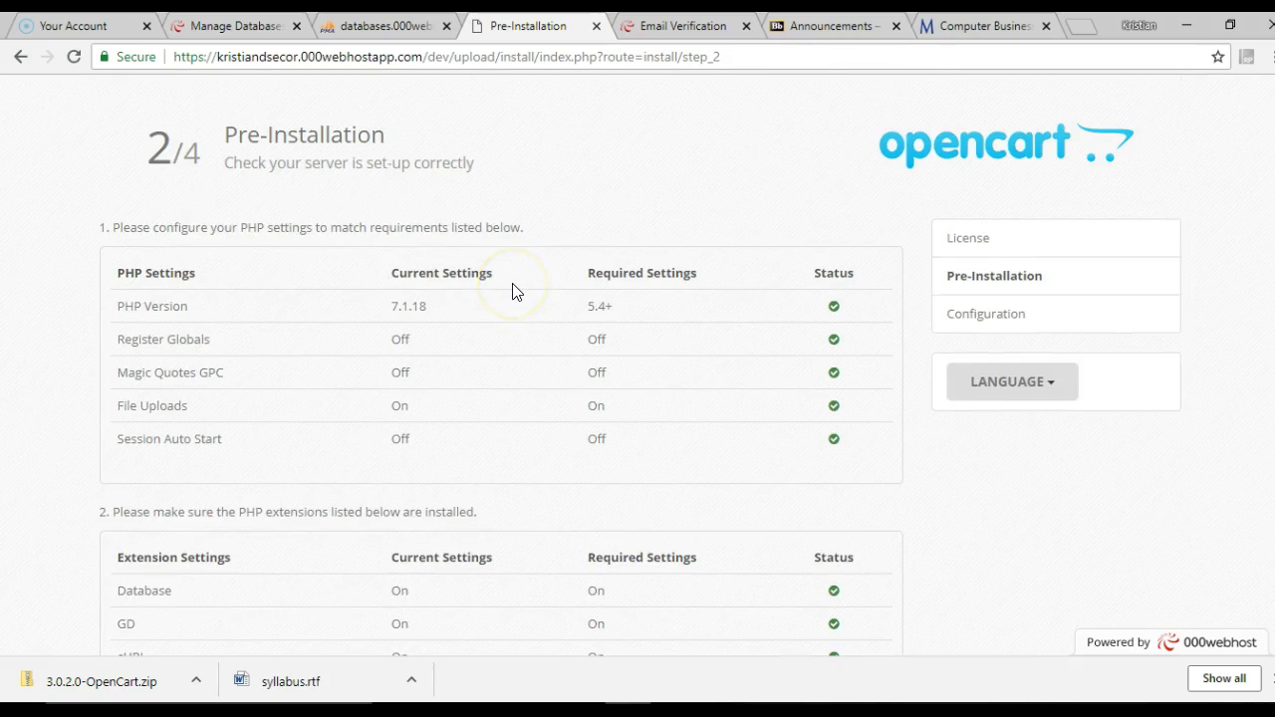
left_click_drag(193, 227, 468, 242)
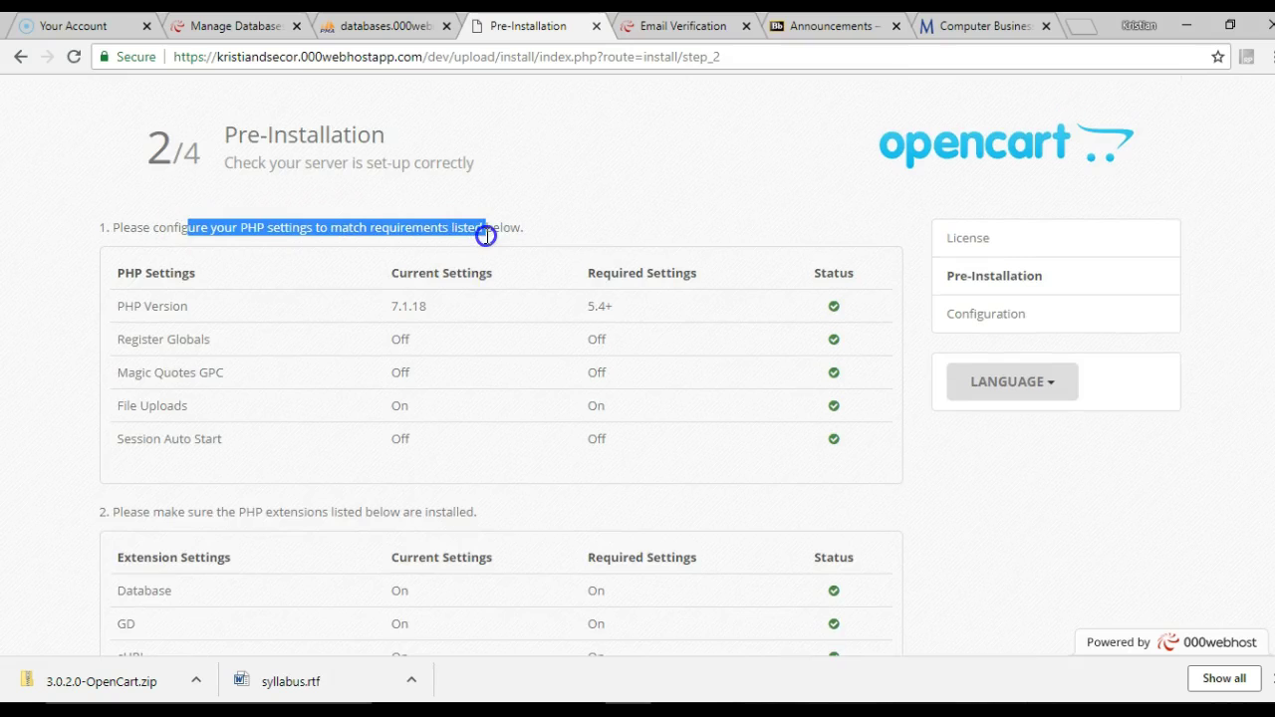
scroll(310, 387, "down", 2)
left_click_drag(231, 322, 427, 344)
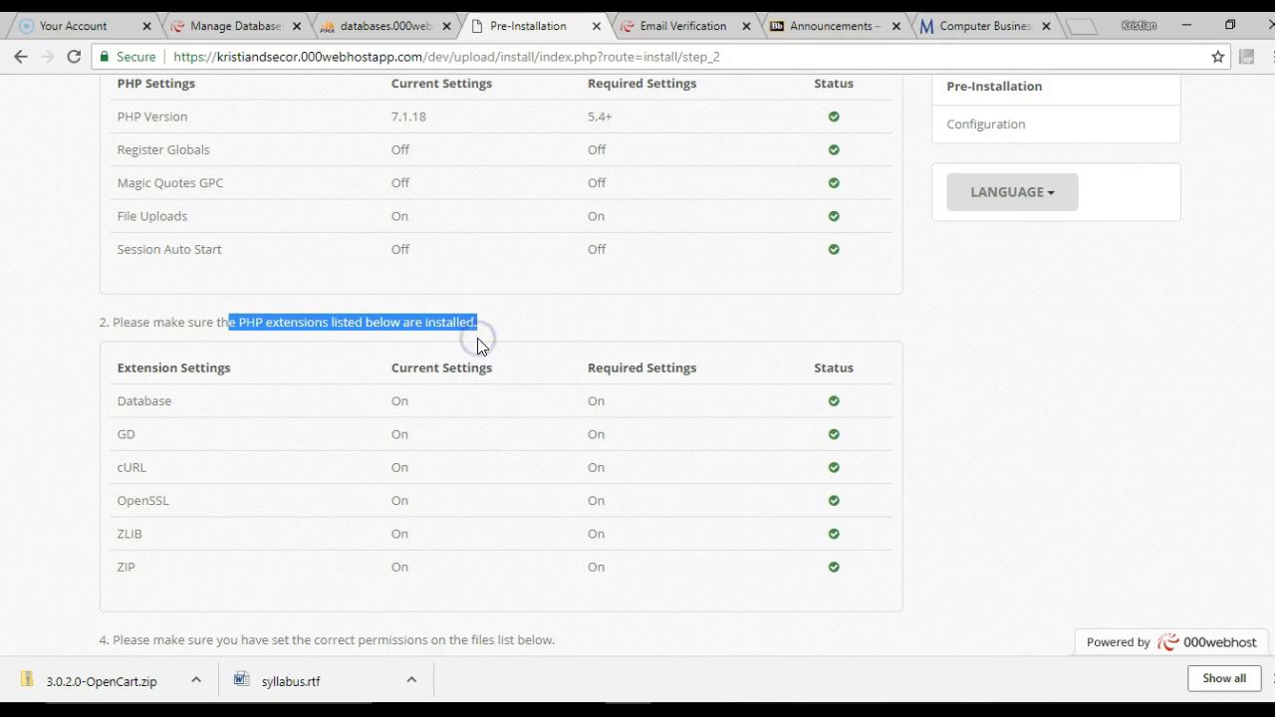
scroll(478, 345, "down", 2)
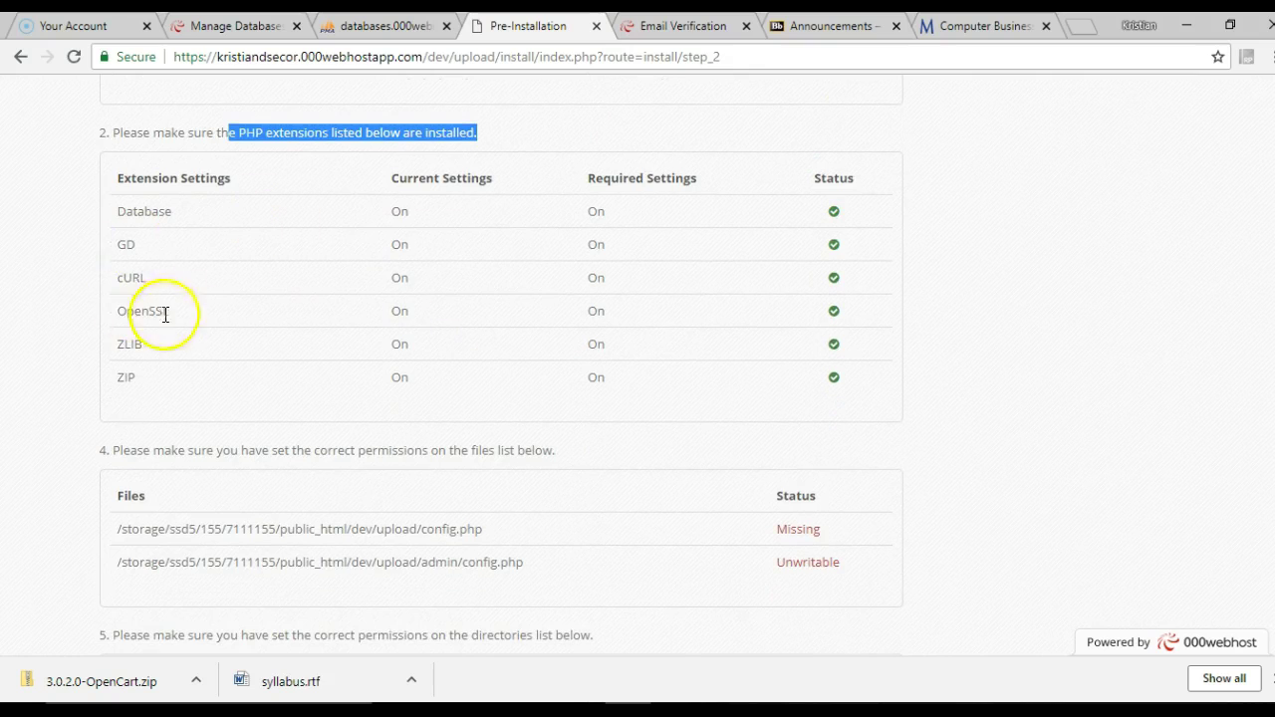
left_click_drag(256, 451, 546, 471)
scroll(546, 470, "down", 1)
Review the file and directory statuses, noting config.php missing and admin/config.php unwritable
left_click(543, 468)
scroll(549, 503, "down", 2)
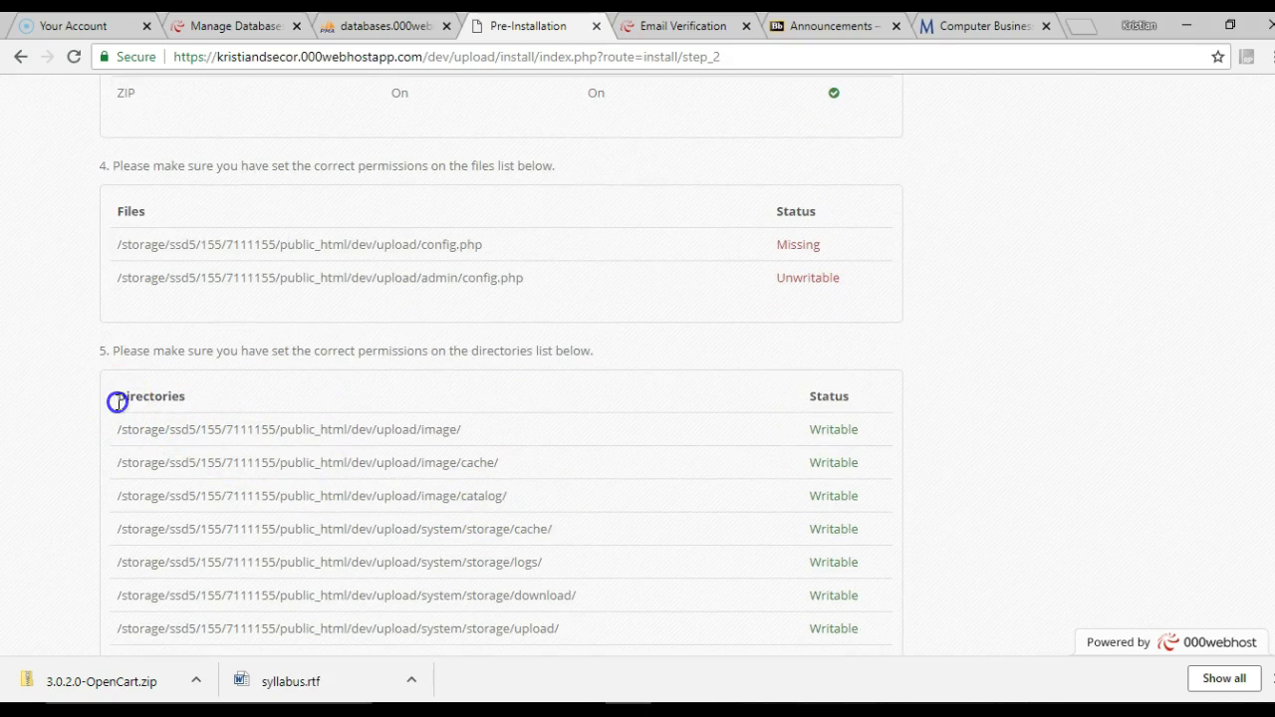
left_click_drag(207, 412, 629, 440)
scroll(629, 440, "down", 2)
left_click(630, 439)
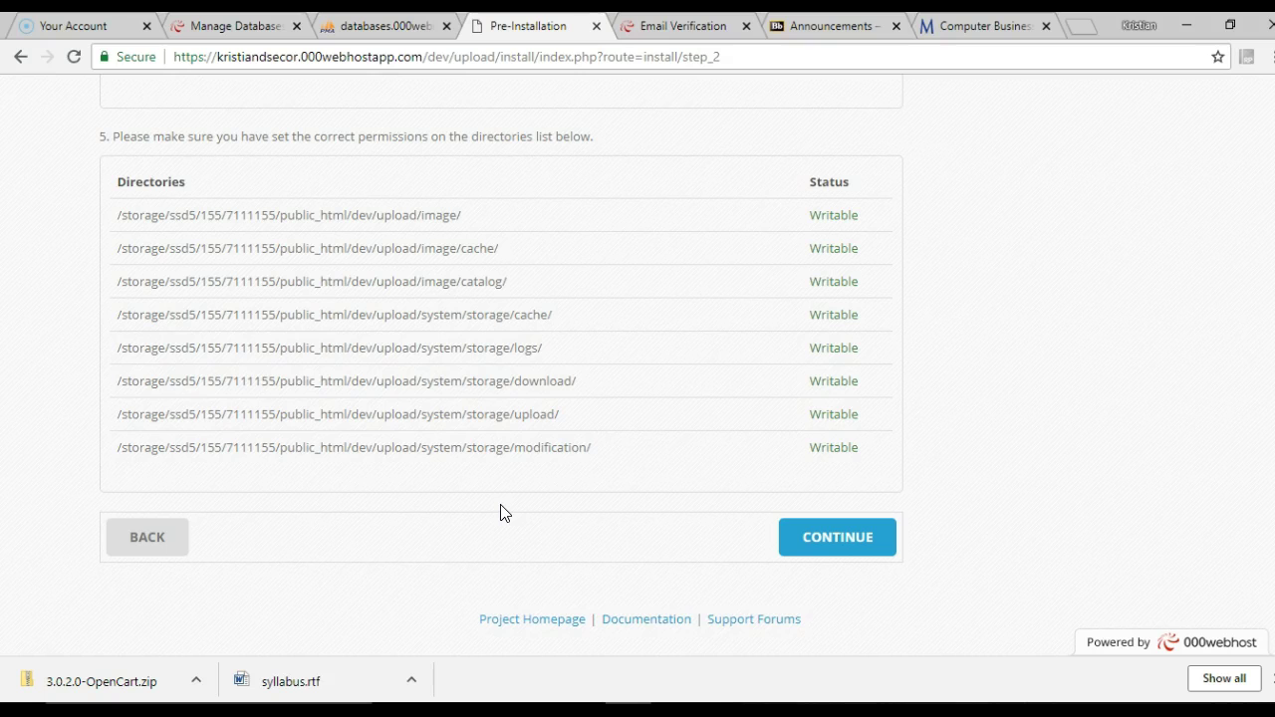
left_click(610, 518)
scroll(611, 521, "up", 3)
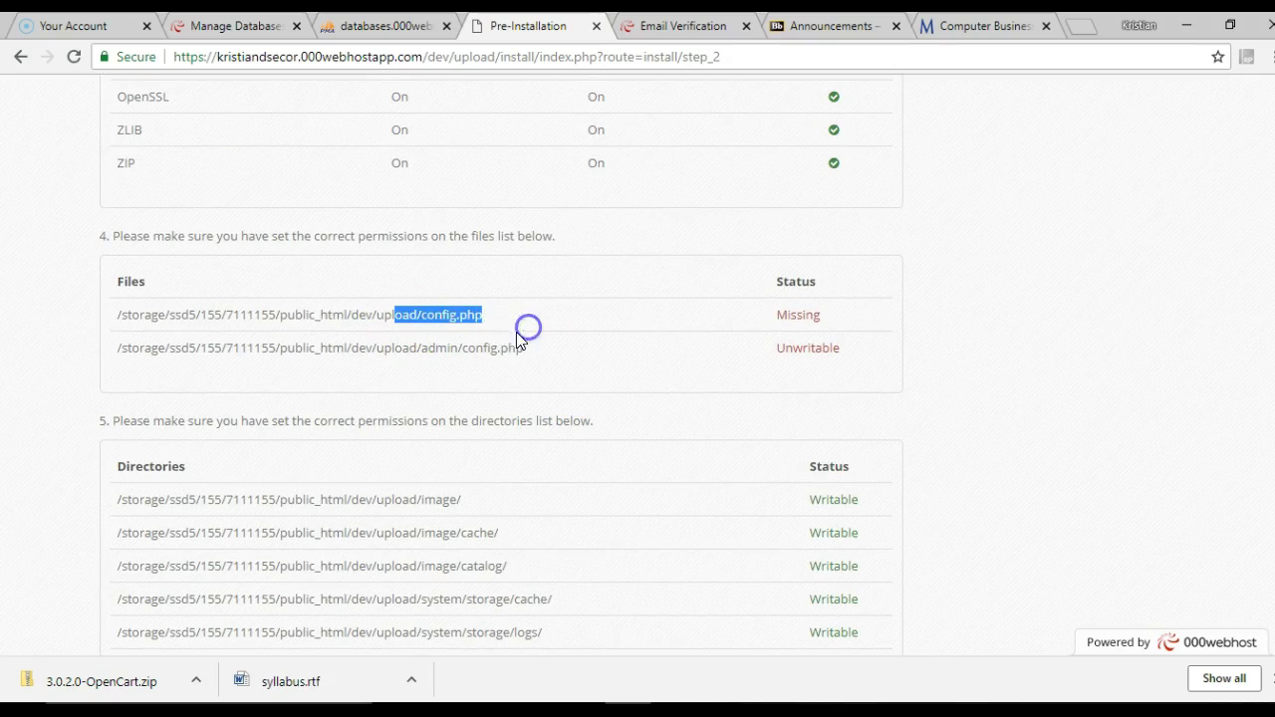
left_click_drag(448, 344, 564, 356)
left_click(747, 713)
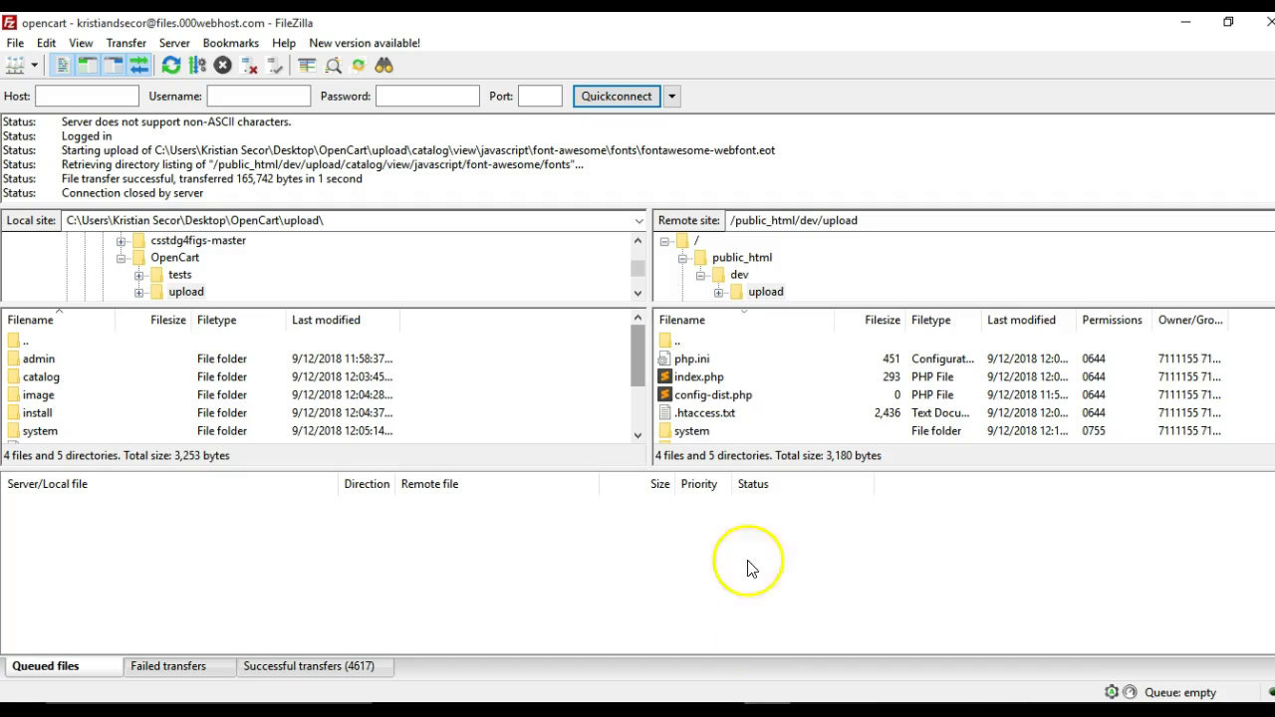
Rename the remote upload folder's config-dist.php to config.php and open it to confirm it's empty
left_click(712, 397)
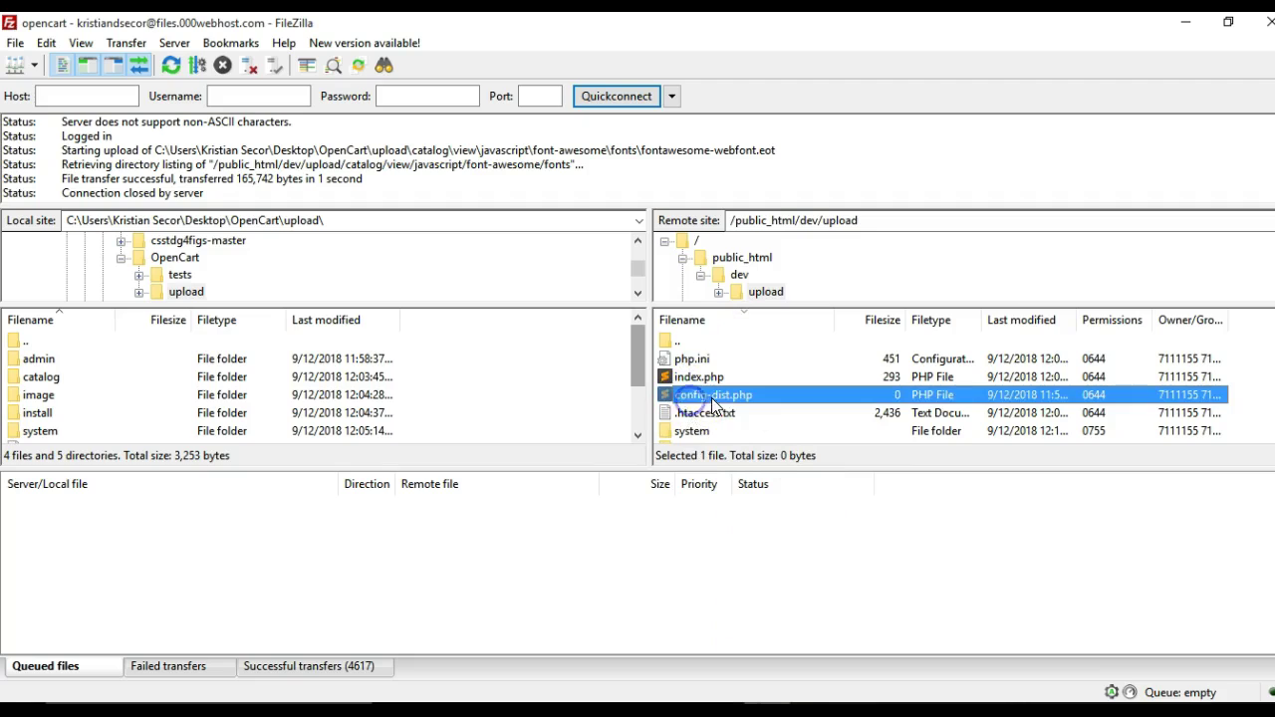
left_click(710, 396)
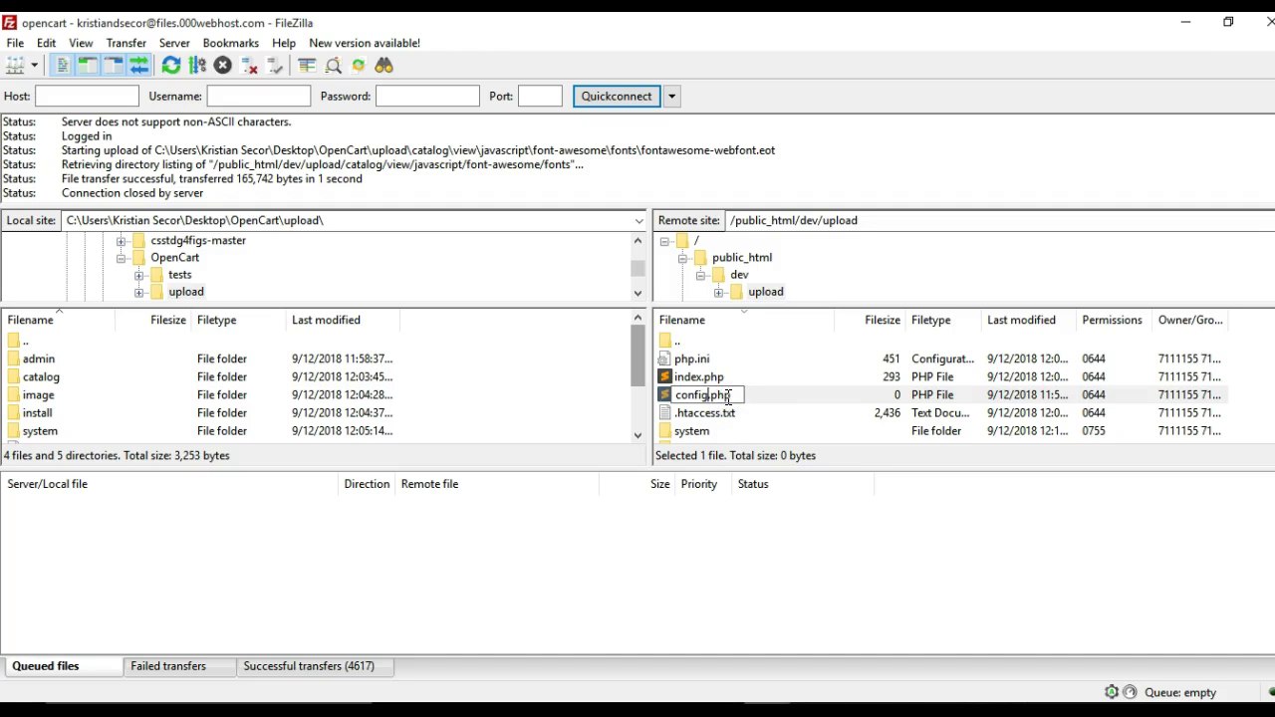
key("Return")
right_click(684, 398)
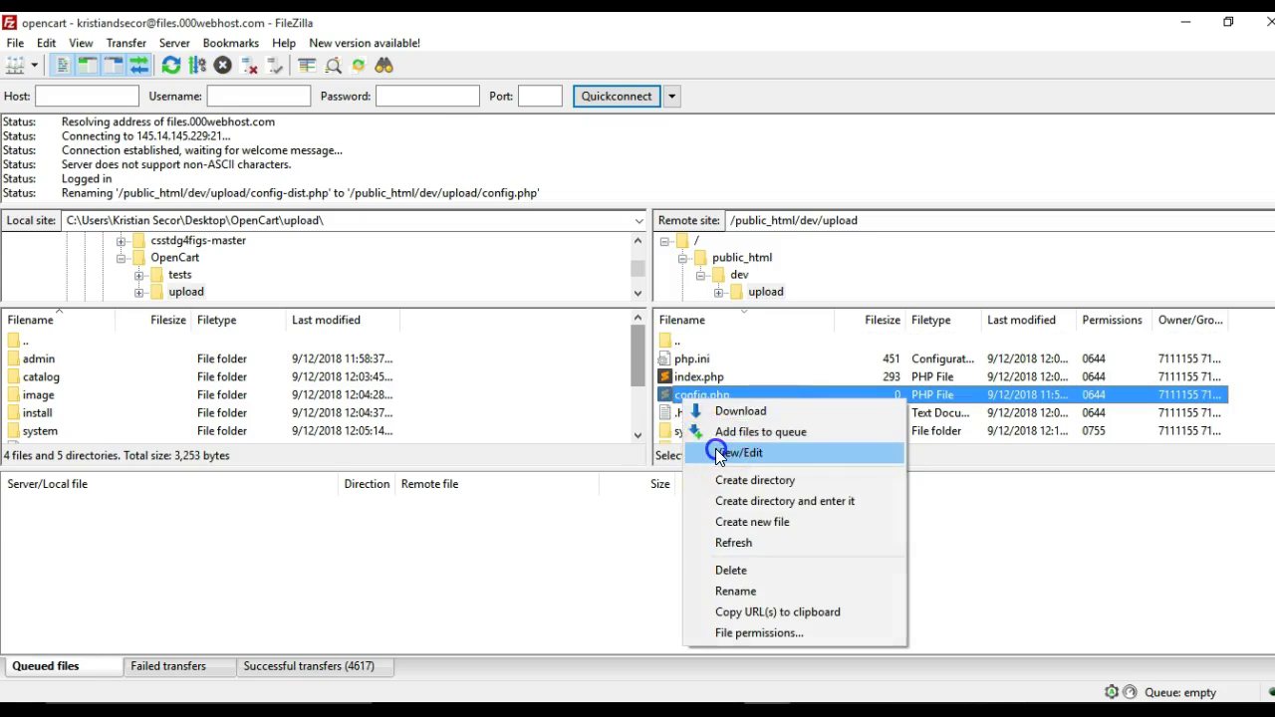
left_click(719, 453)
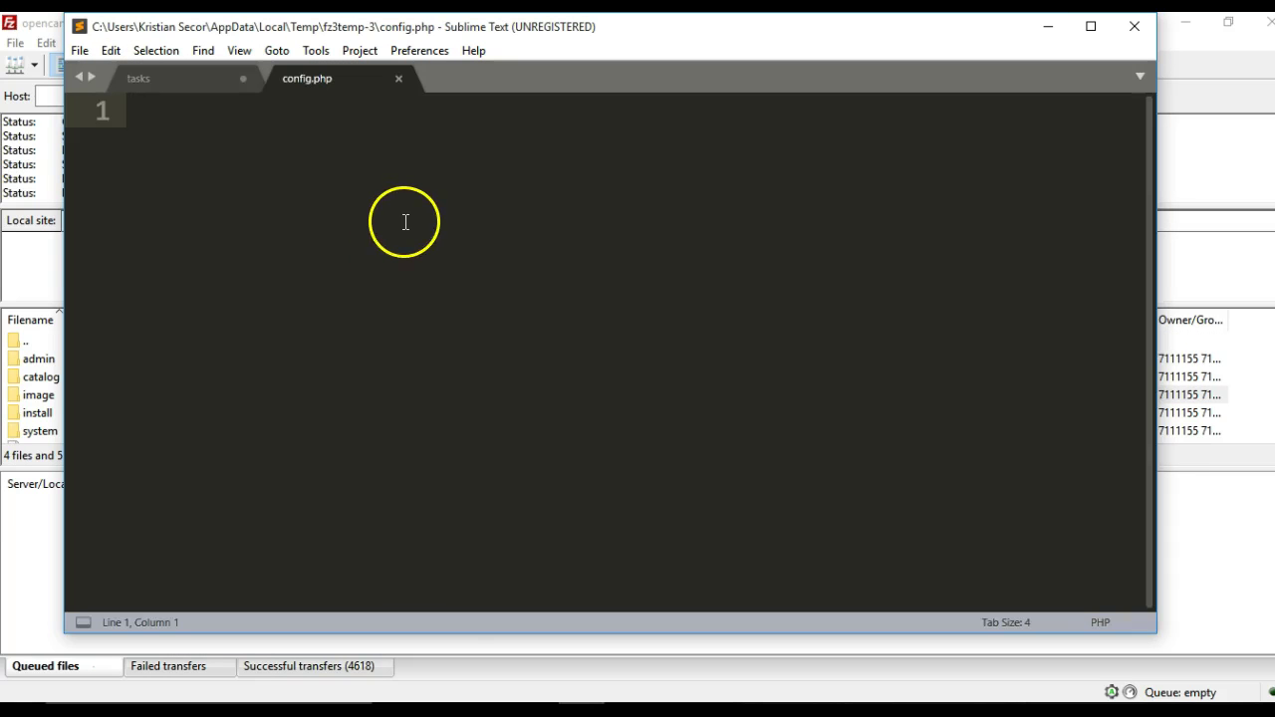
left_click(341, 185)
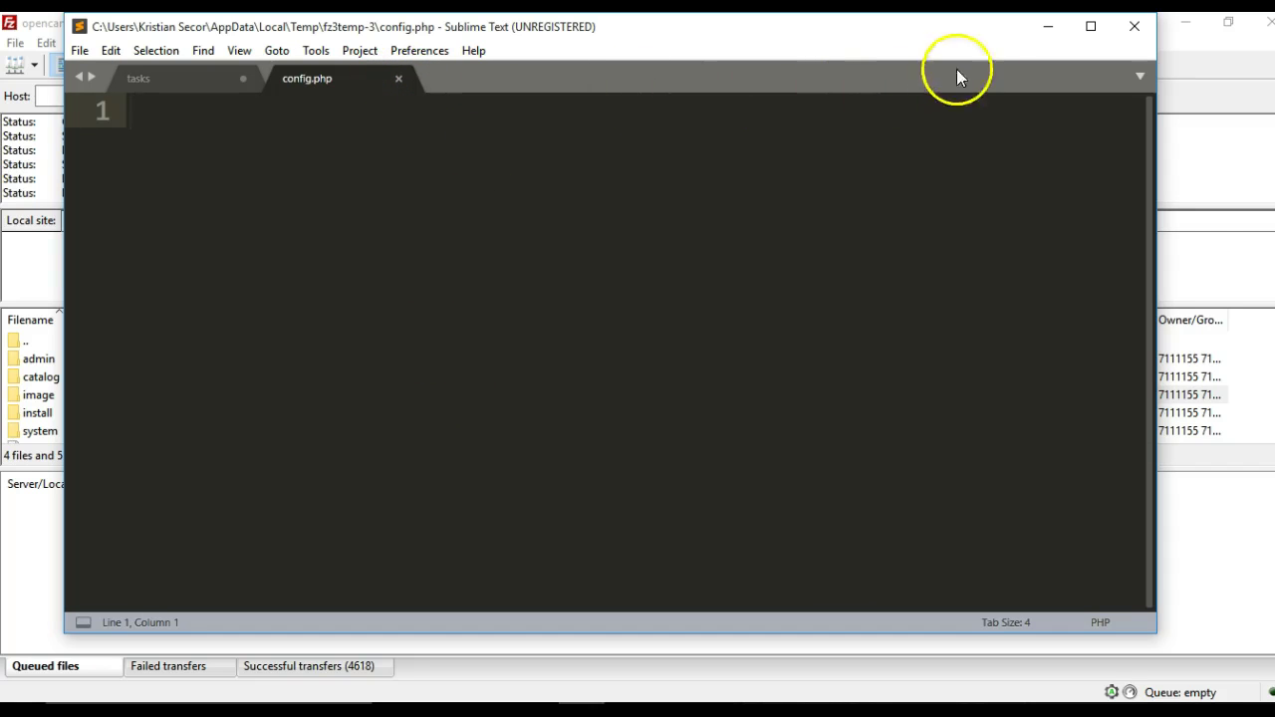
left_click(1046, 27)
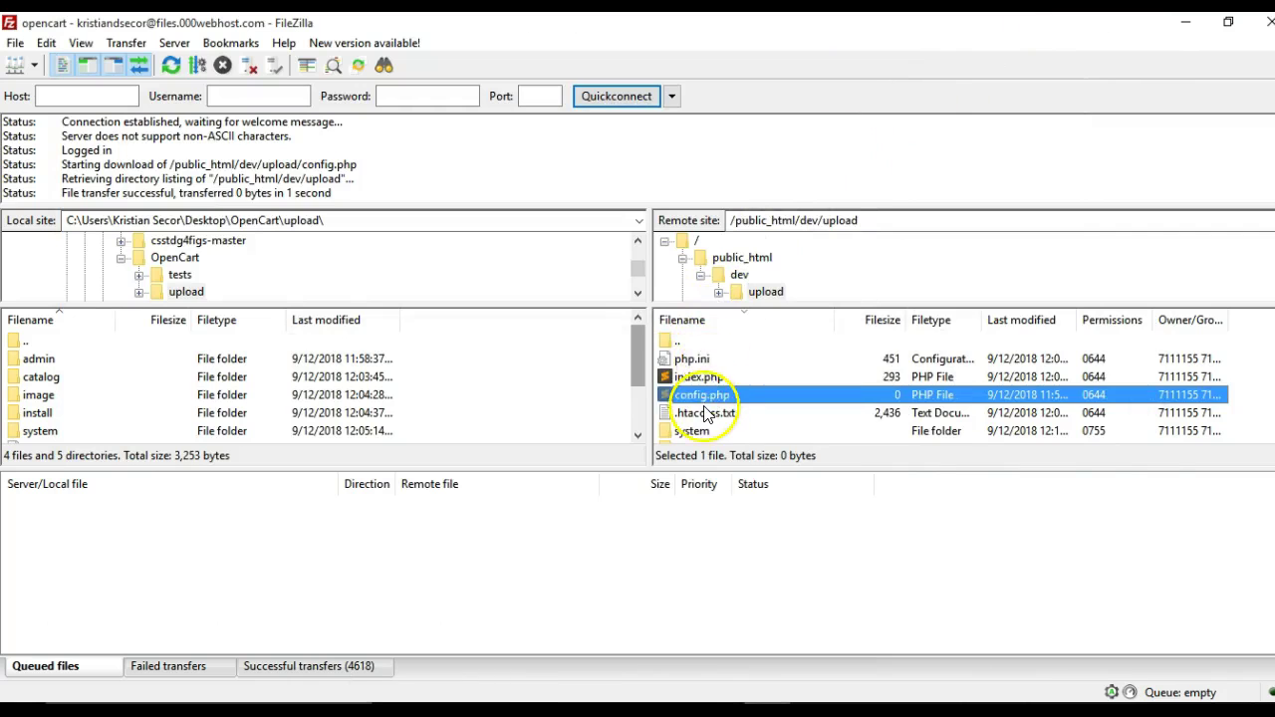
Rename config-dist.php in the remote admin folder to config.php
scroll(699, 414, "down", 2)
double_click(702, 430)
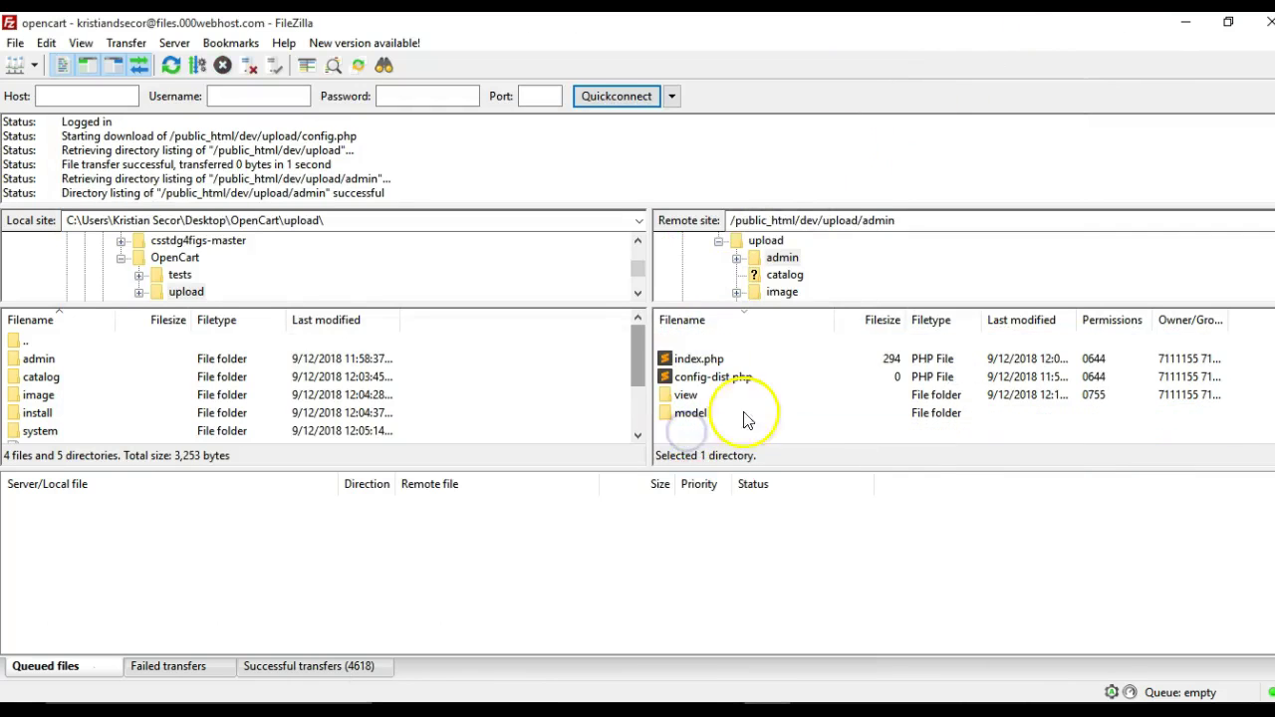
left_click(725, 379)
left_click(716, 379)
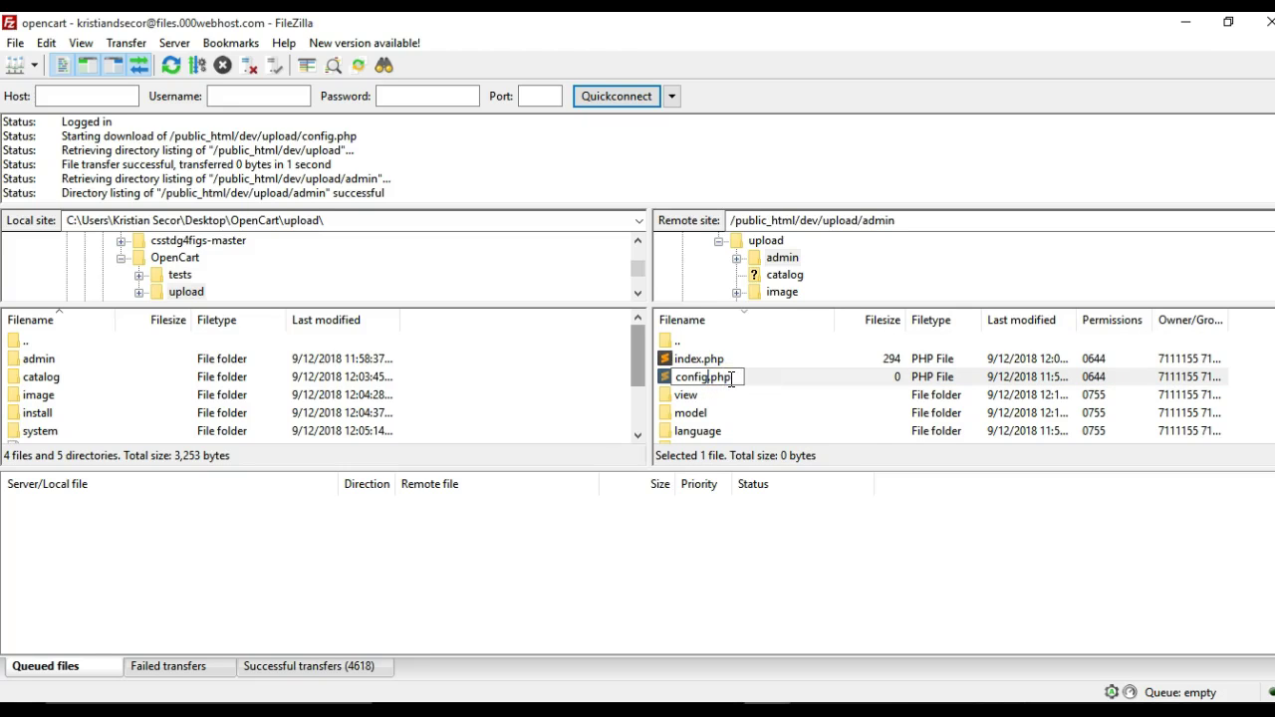
key("Return")
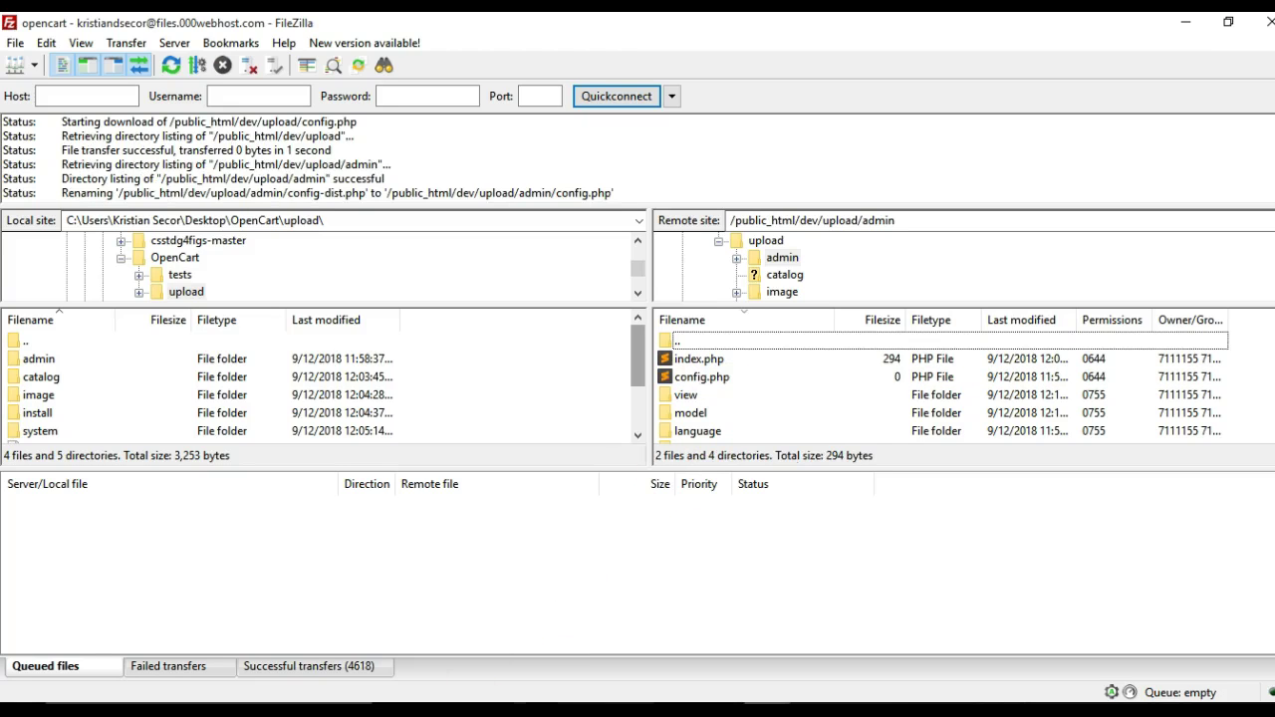
Reload the installer's Pre-Installation page so both config.php files show Writable
key("alt+Tab")
left_click(329, 56)
key("Return")
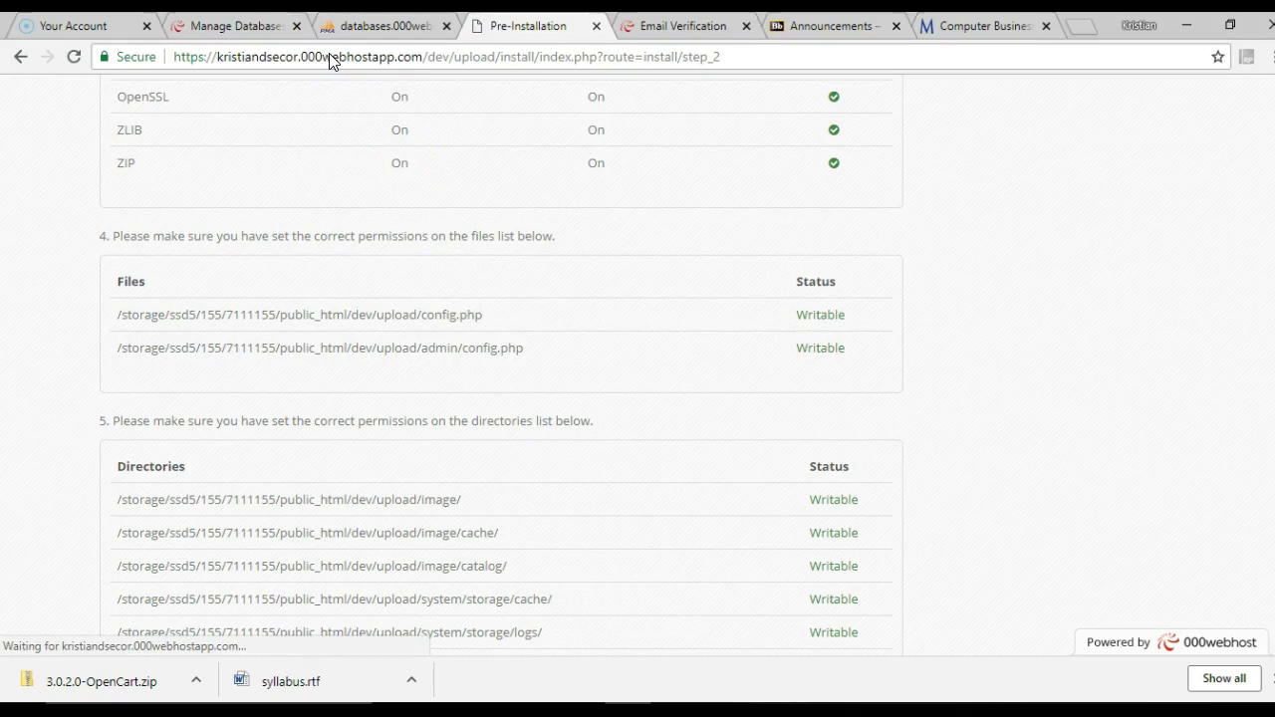
Continue to step 3 Configuration and keep mPDO as the database driver
scroll(805, 649, "down", 3)
left_click(835, 528)
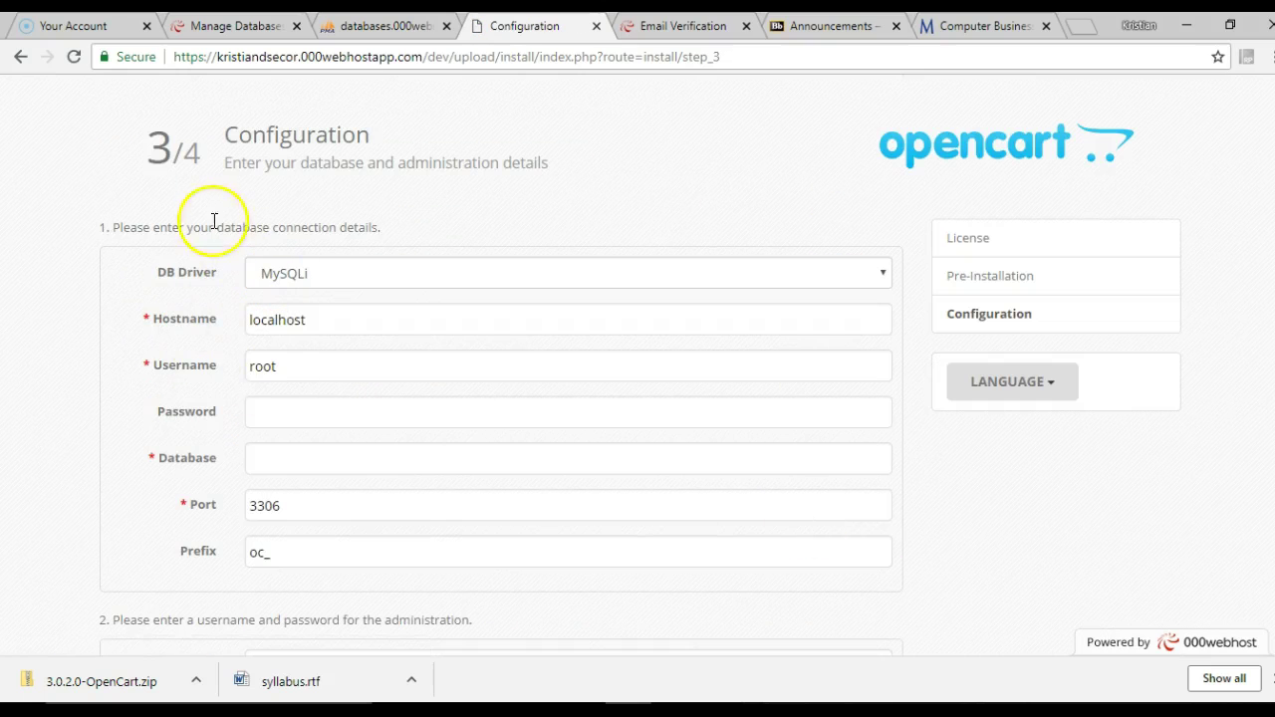
left_click(365, 279)
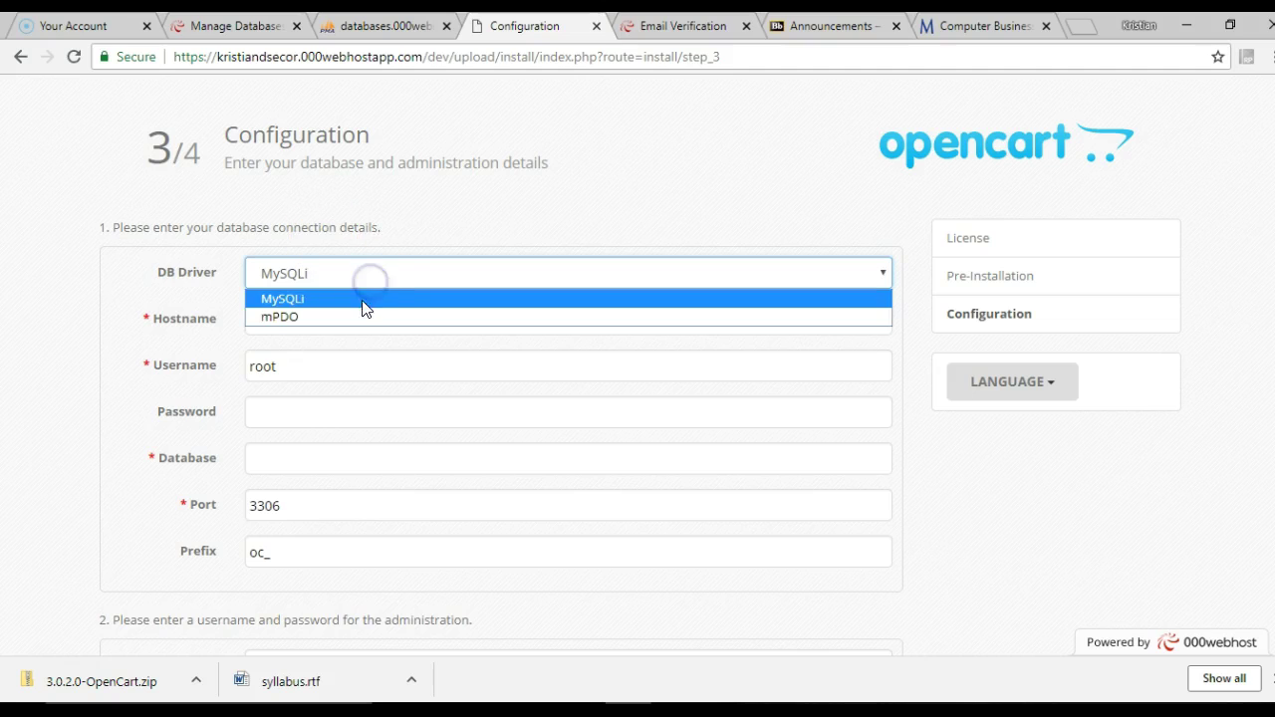
left_click(361, 316)
left_click(353, 276)
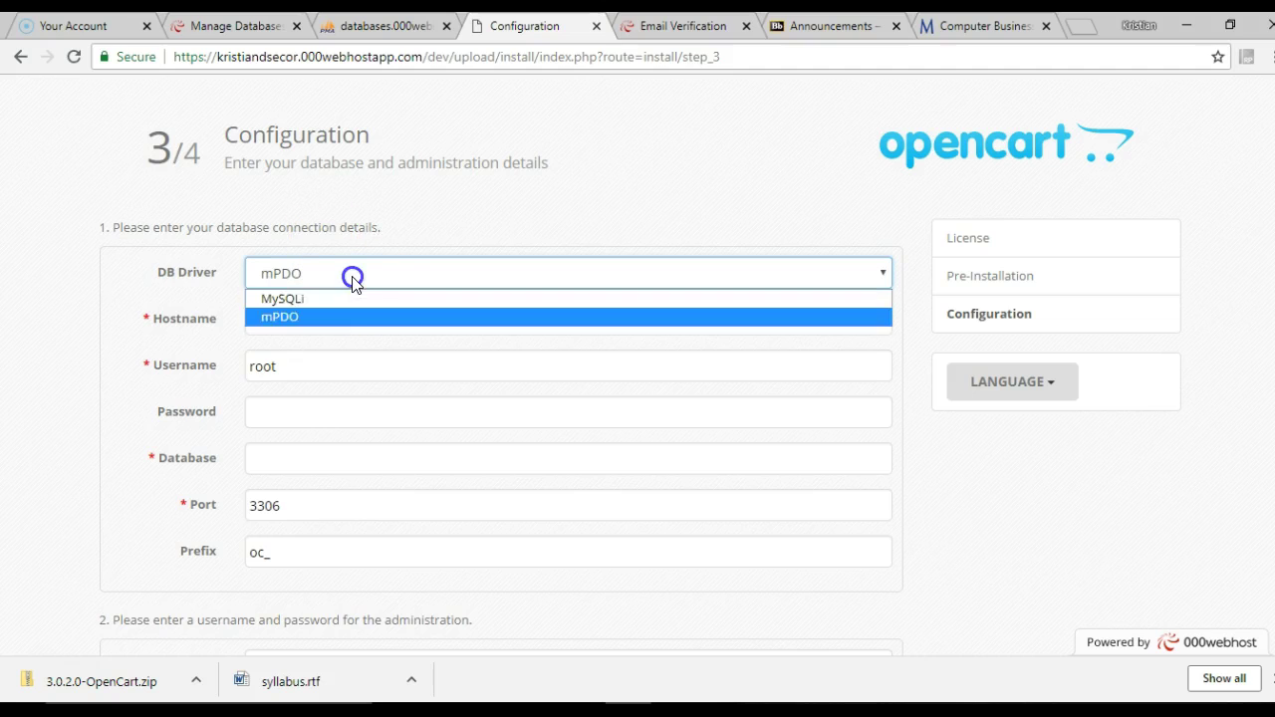
left_click(338, 316)
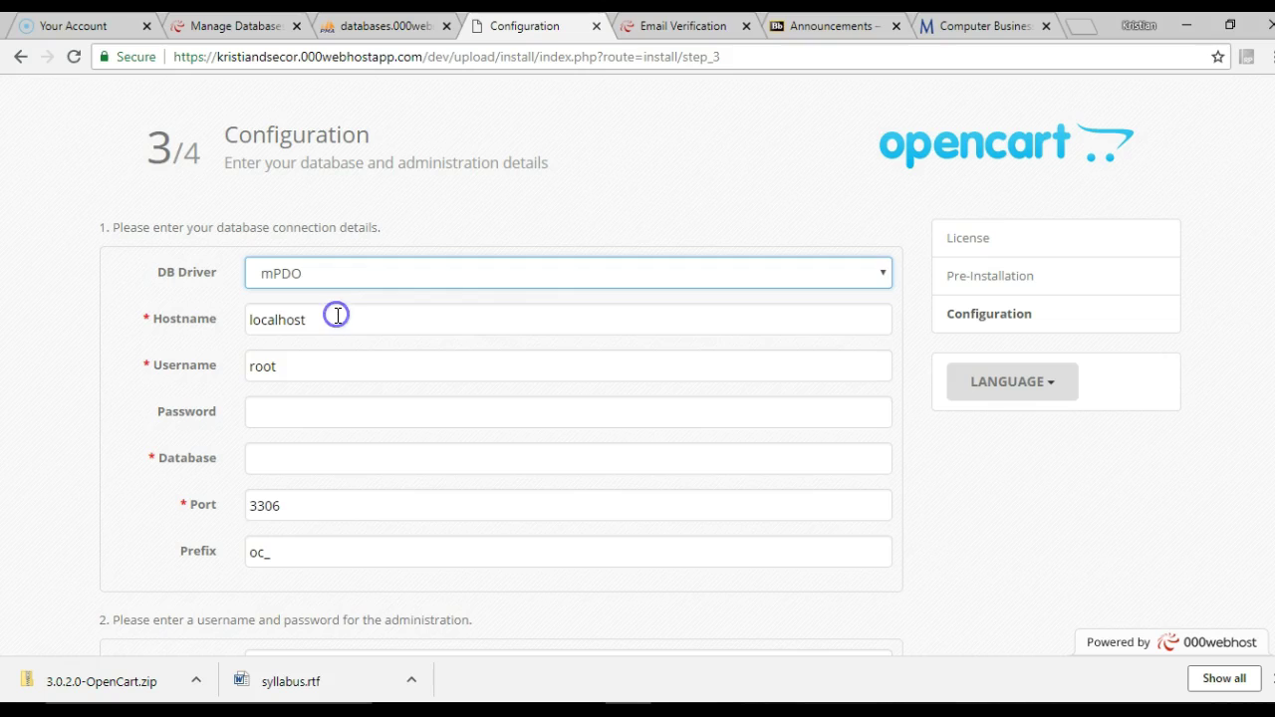
Copy the database name from phpMyAdmin and paste it into the configuration form
left_click(334, 319)
left_click(220, 364)
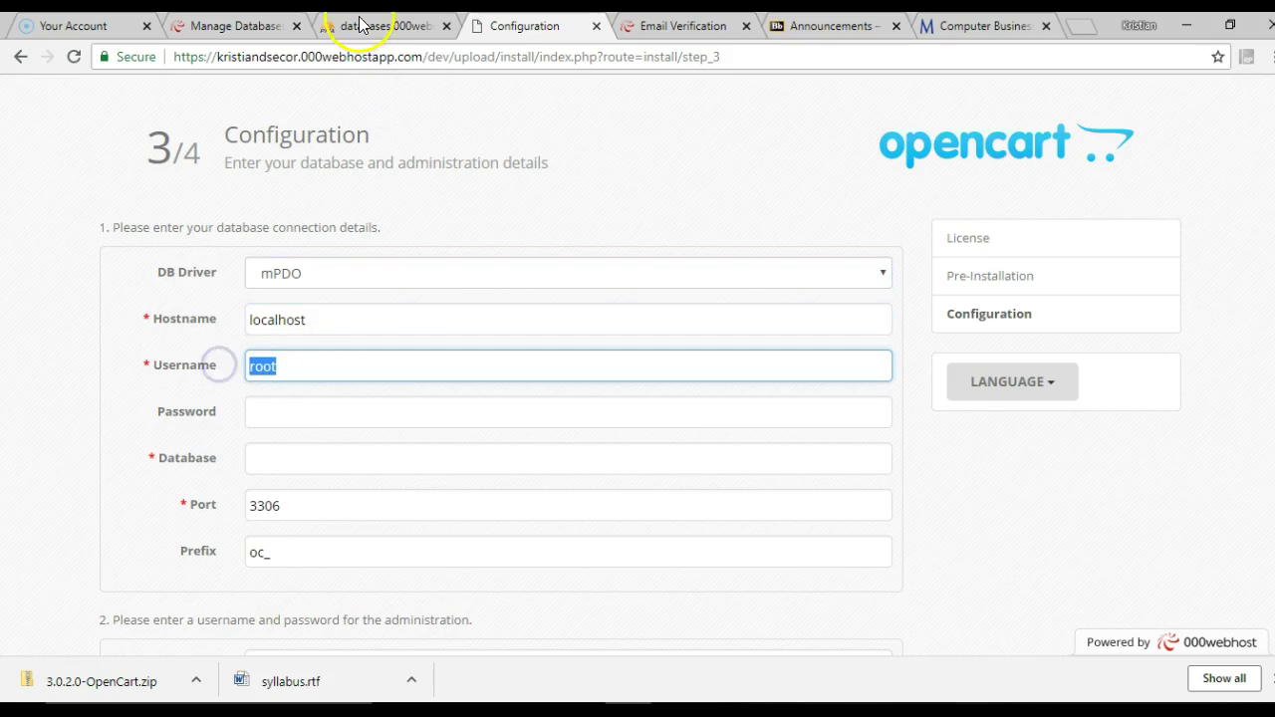
left_click(234, 313)
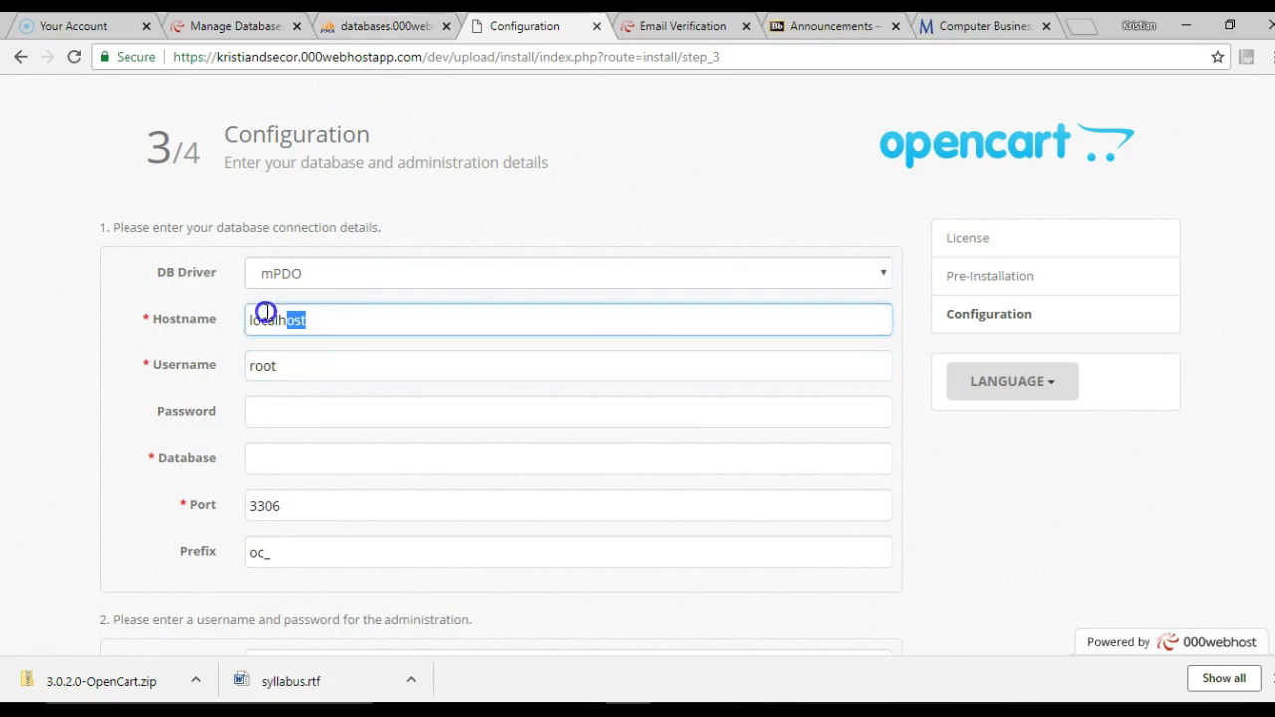
left_click(372, 25)
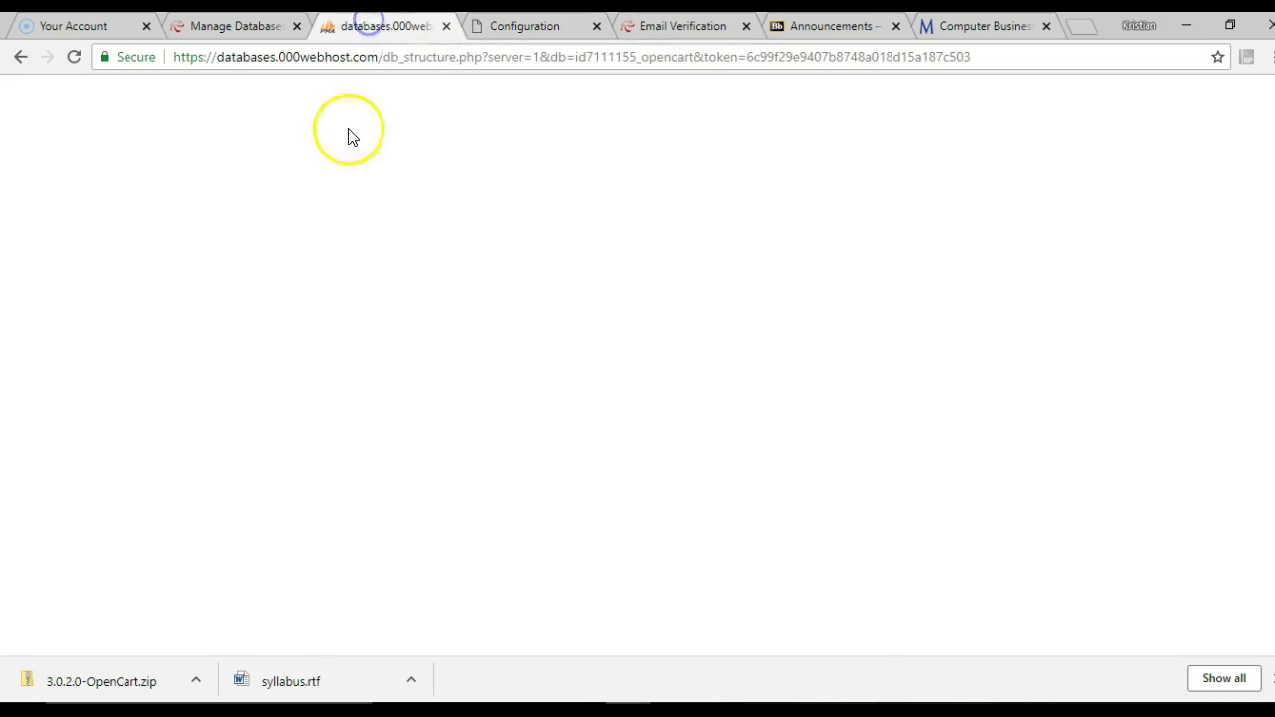
left_click_drag(576, 86, 457, 83)
key("ctrl+c")
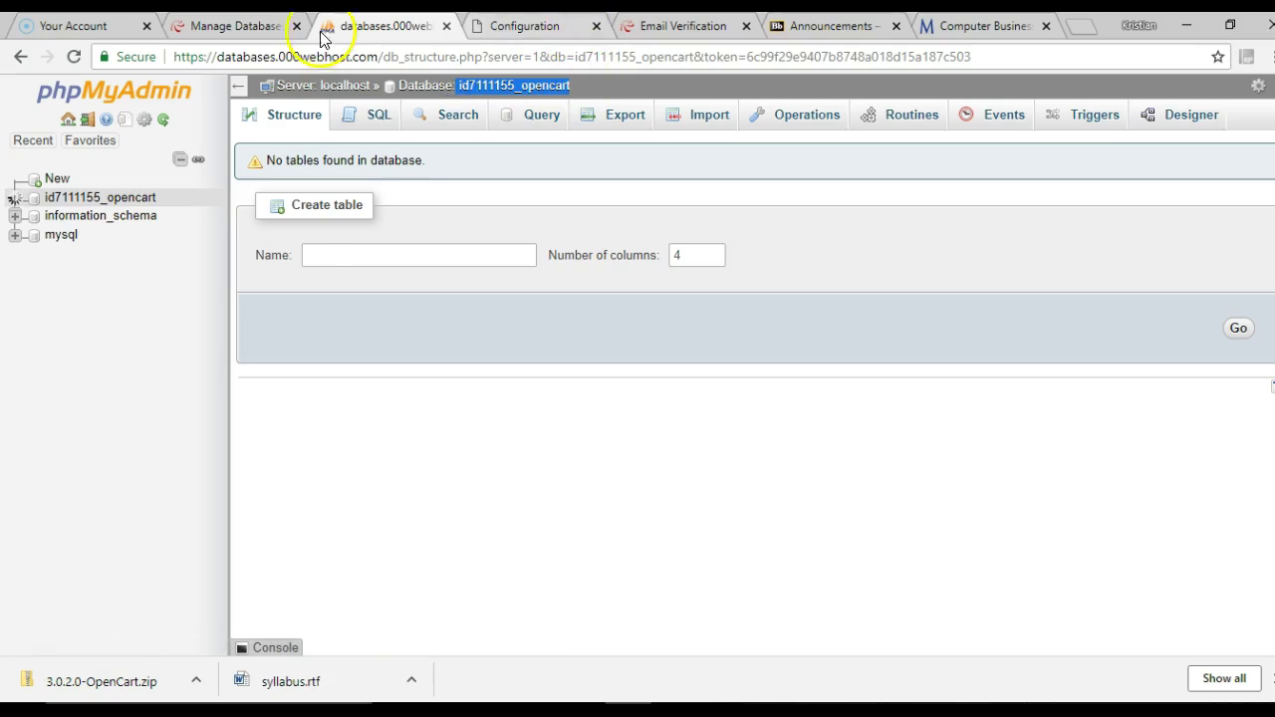
left_click(255, 26)
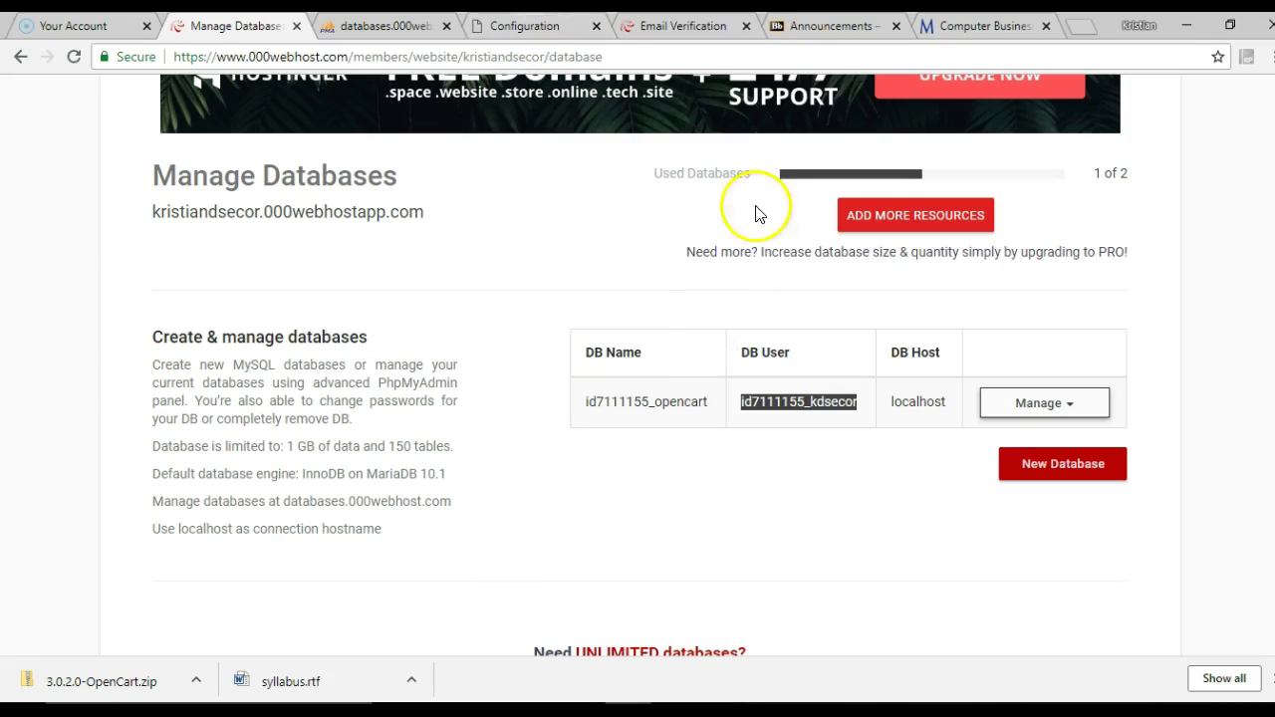
left_click(543, 27)
key("ctrl+v")
left_click(411, 361)
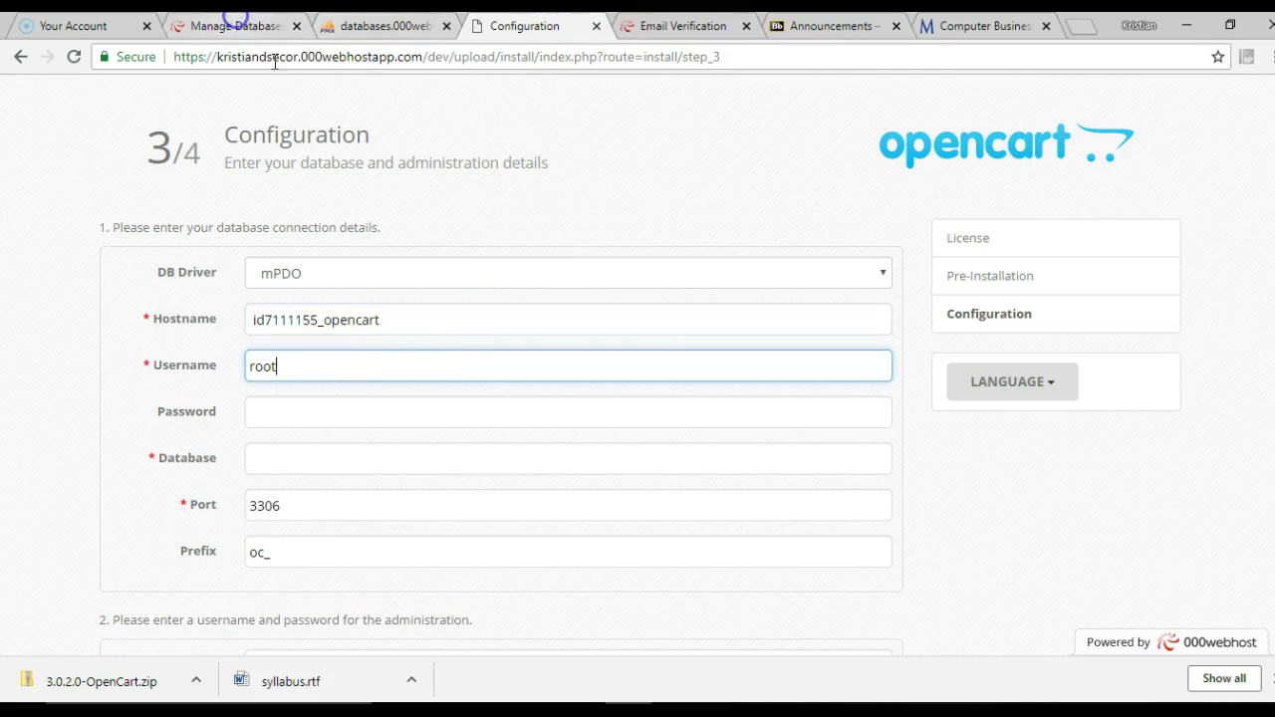
Replace the default Username root with the hosting database user and enter the password
left_click(265, 24)
left_click(742, 399)
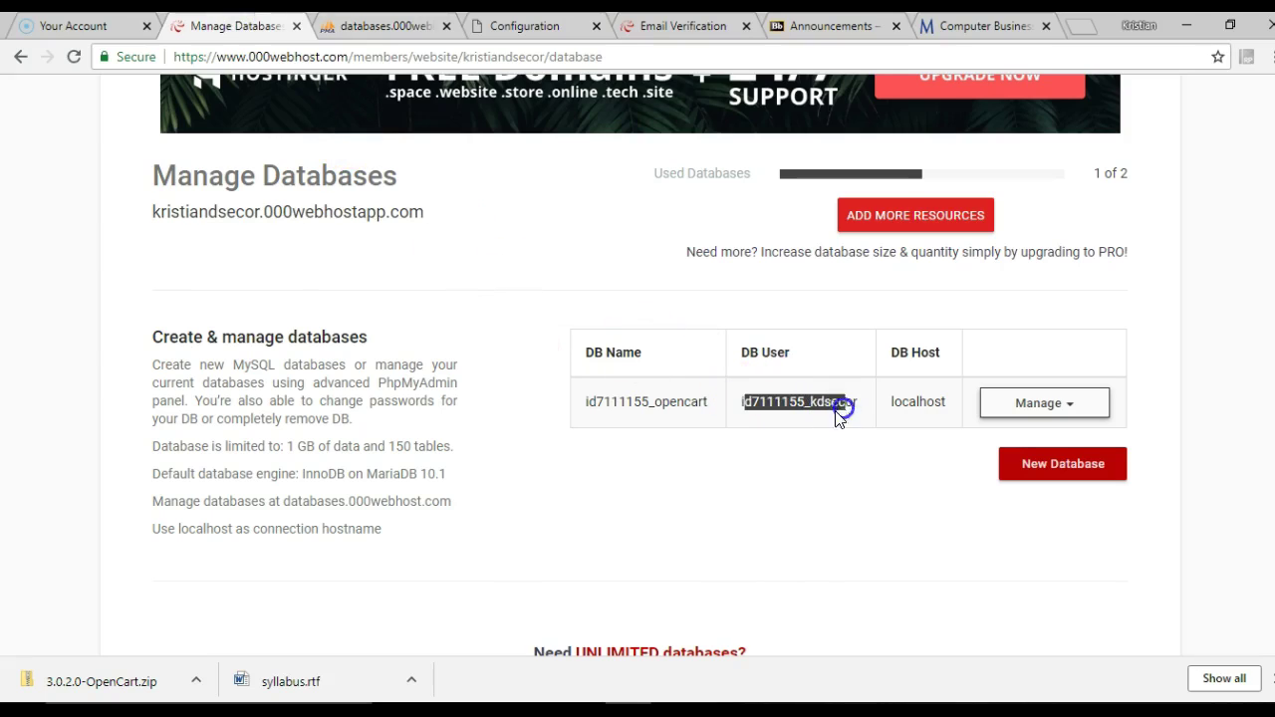
left_click(739, 411)
left_click(521, 30)
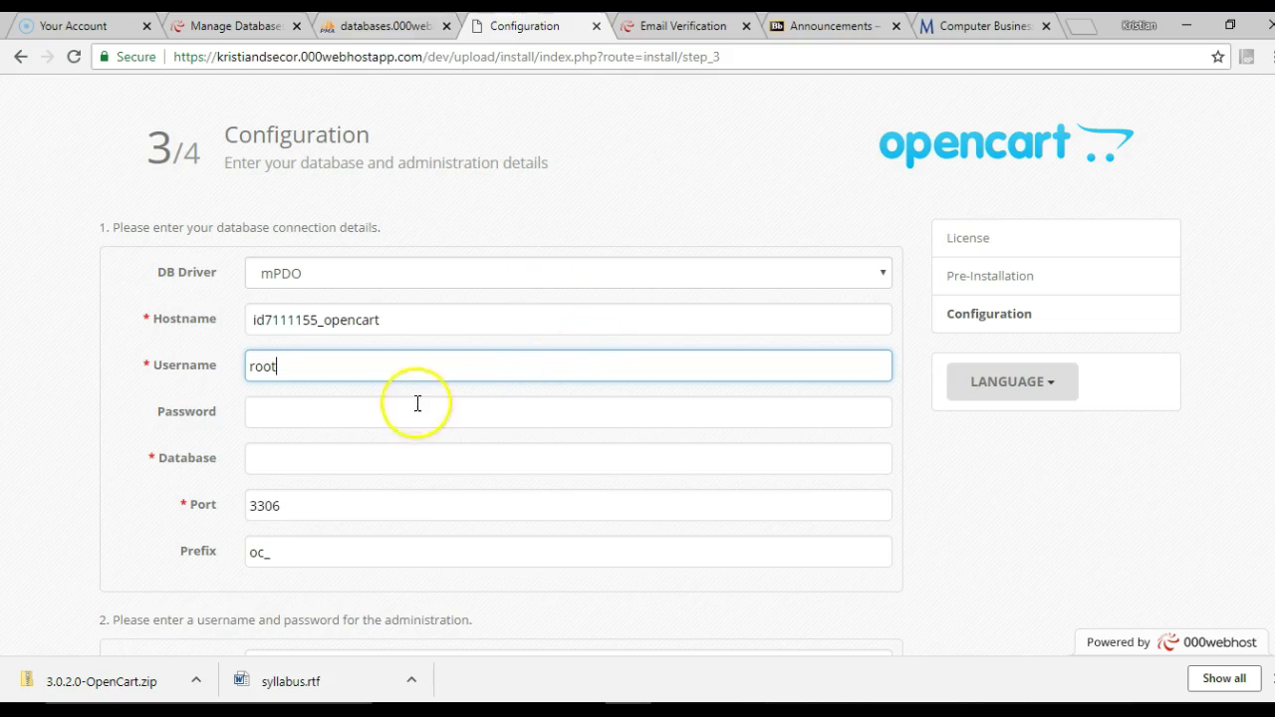
left_click_drag(302, 376, 259, 378)
key("ctrl+v")
left_click(291, 420)
type("•")
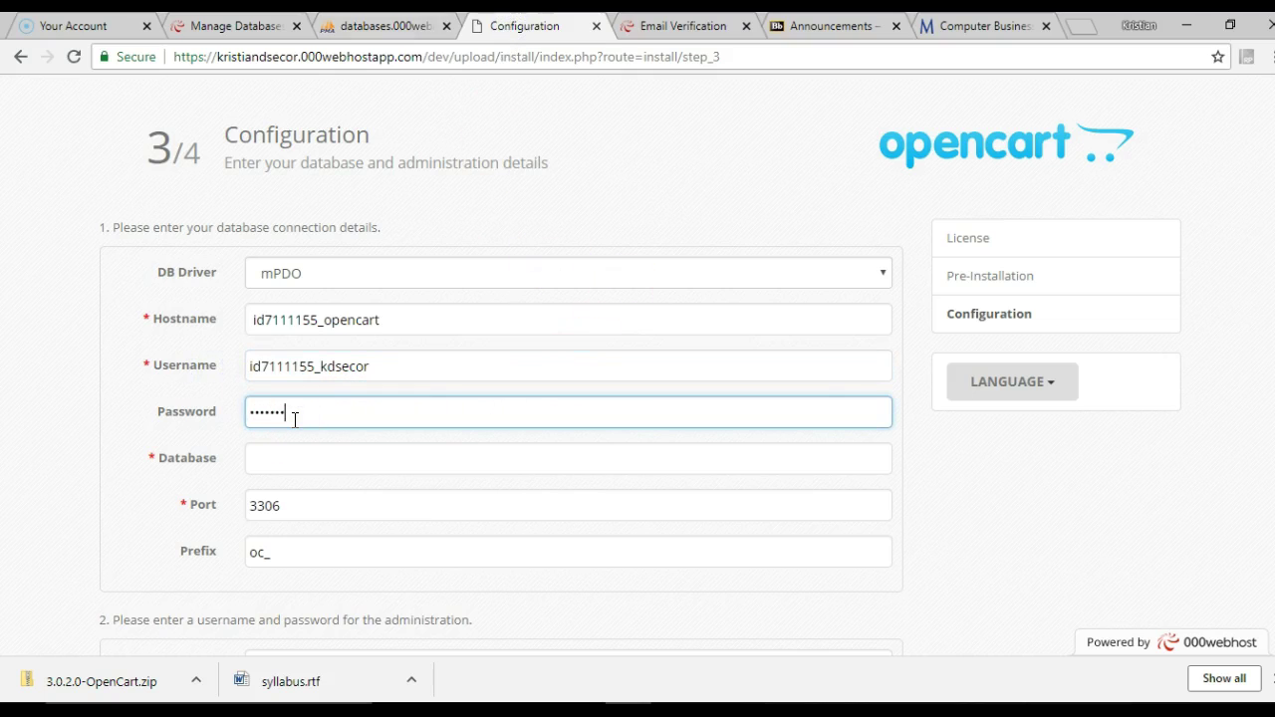
Copy the database name into the Database field
left_click(302, 456)
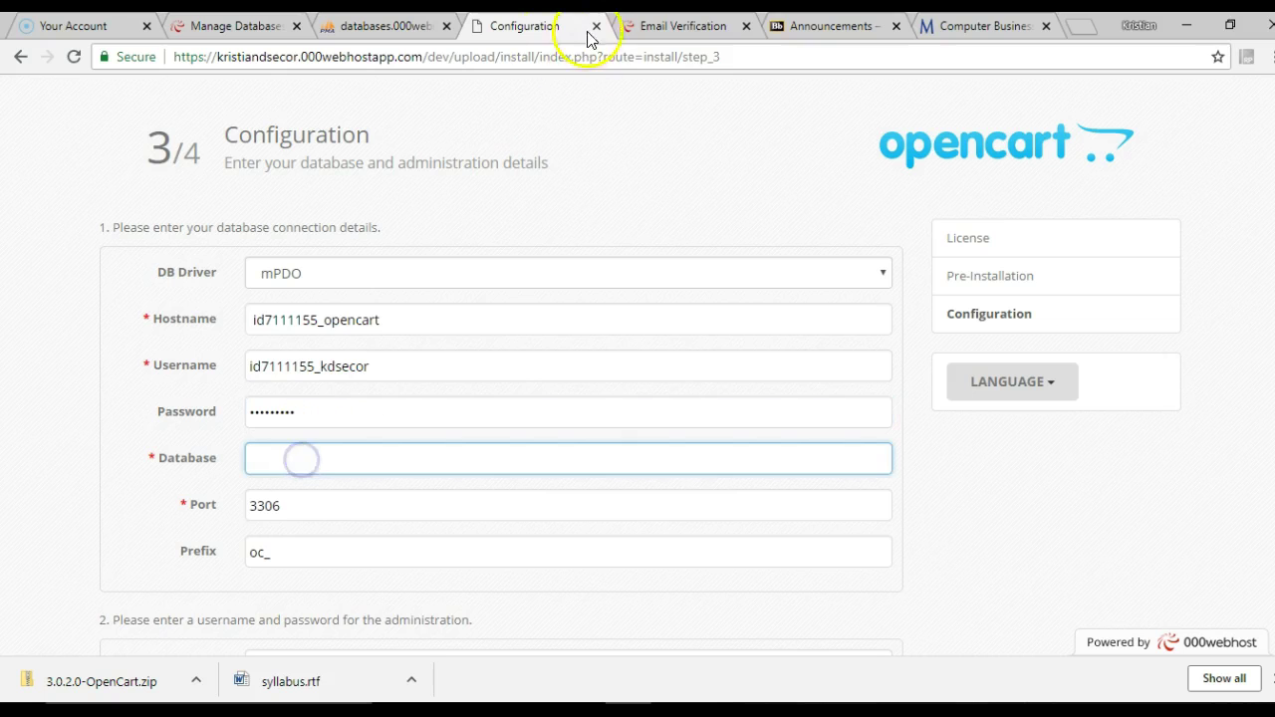
left_click_drag(415, 319, 200, 291)
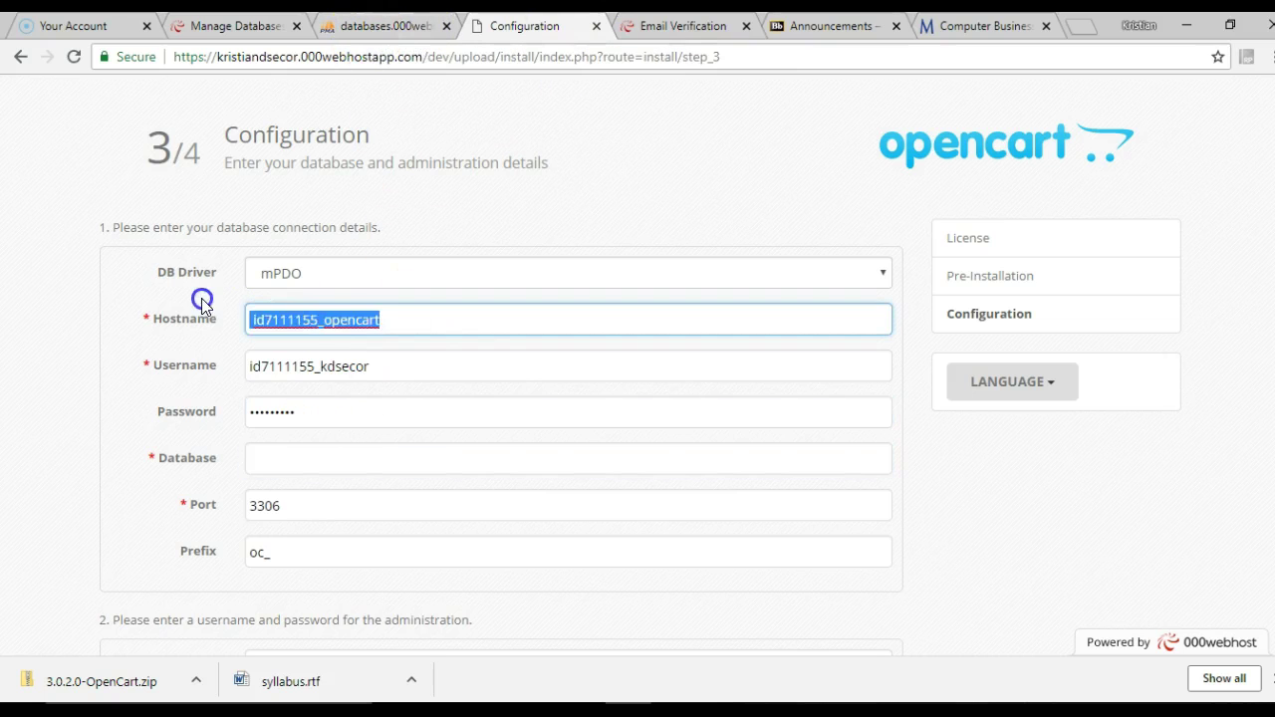
key("ctrl+c")
left_click(327, 457)
key("ctrl+v")
After checking the database host on the hosting account, set Hostname back to localhost
left_click_drag(412, 324, 213, 293)
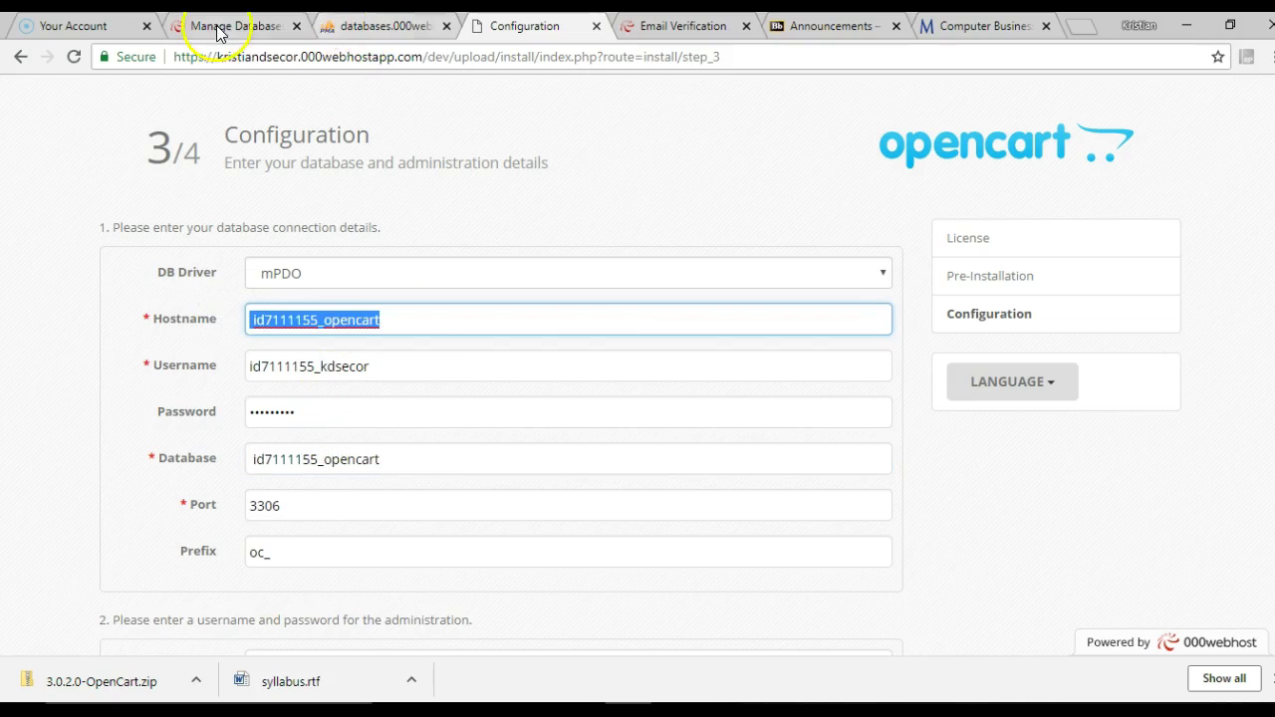
left_click(210, 26)
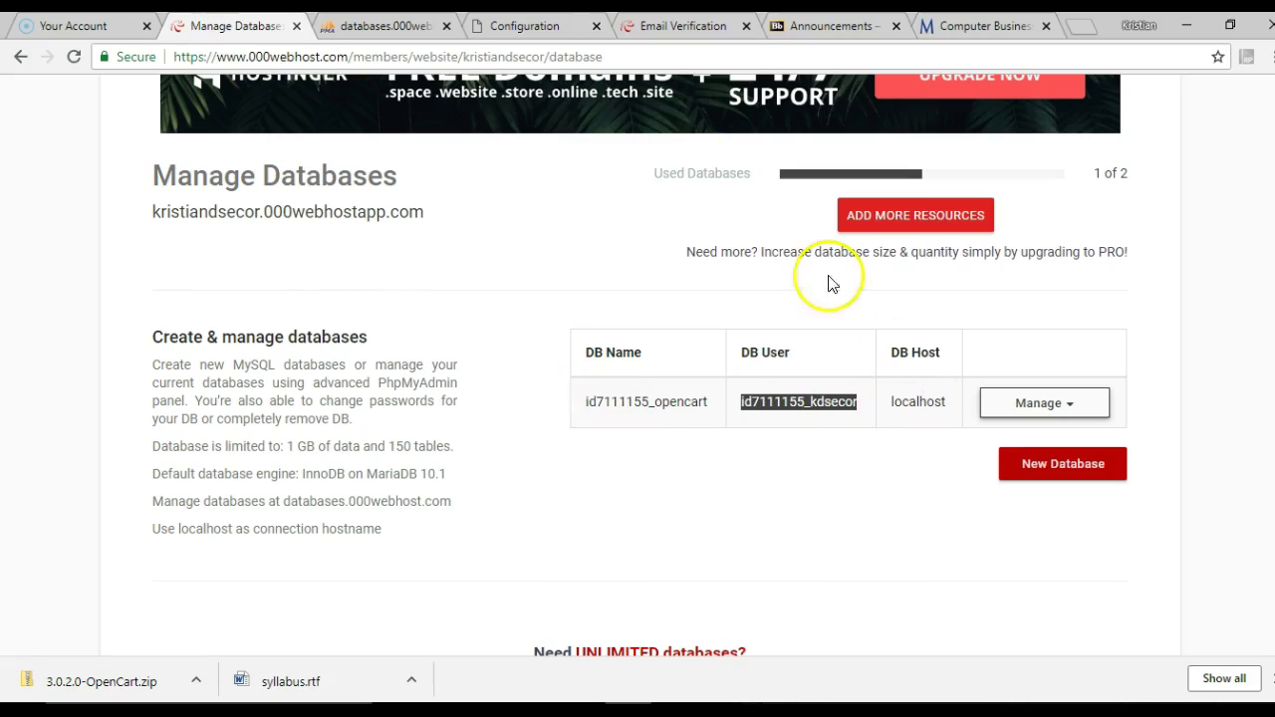
left_click(405, 28)
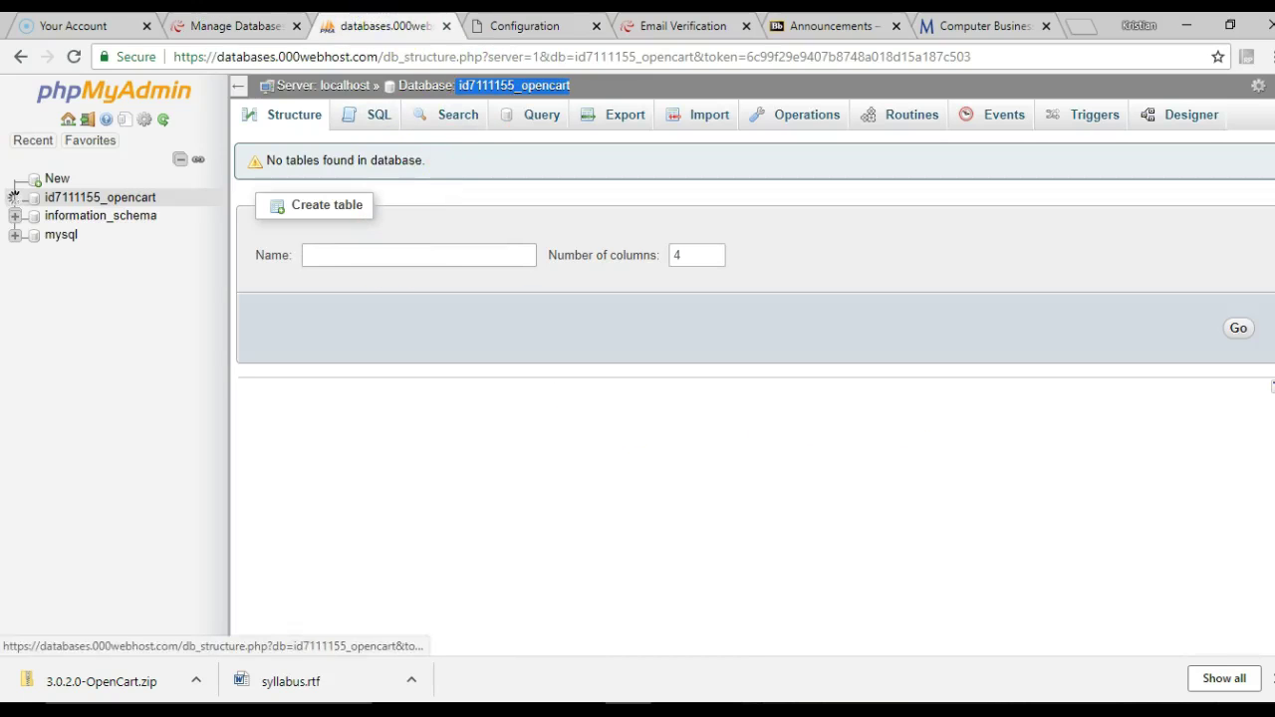
left_click(218, 26)
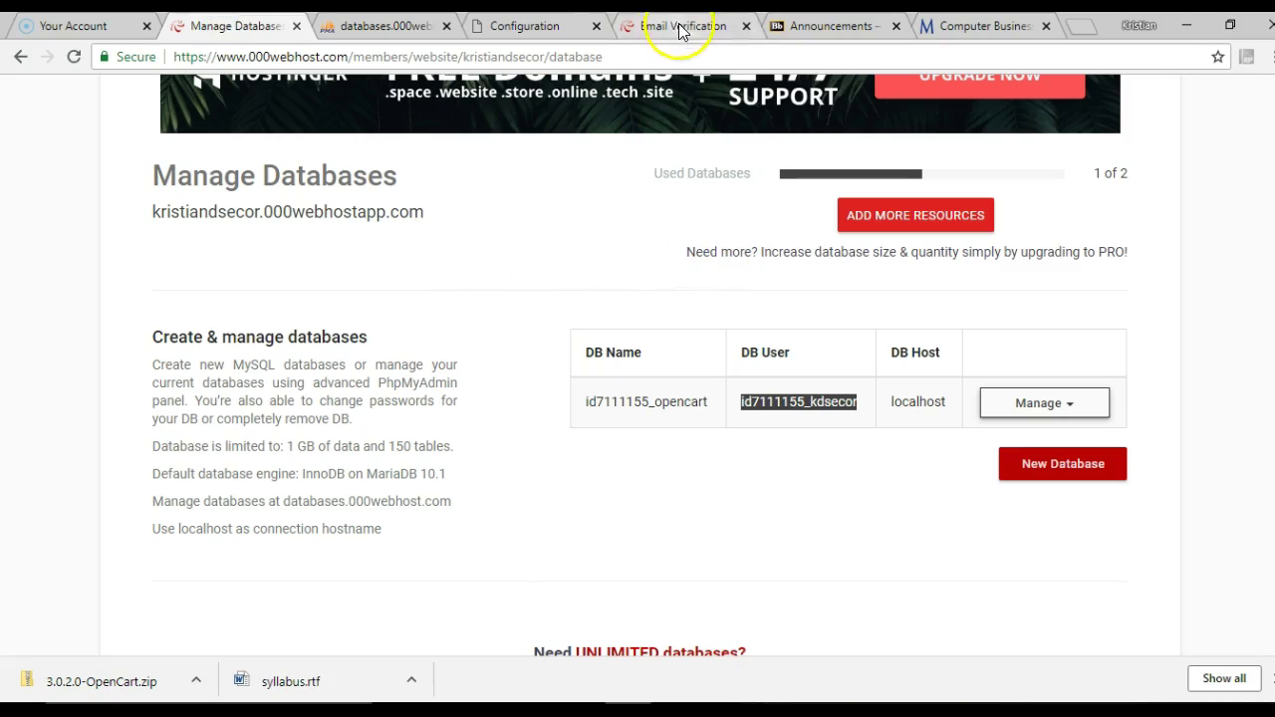
left_click(525, 24)
left_click_drag(436, 322, 200, 313)
type("localhost")
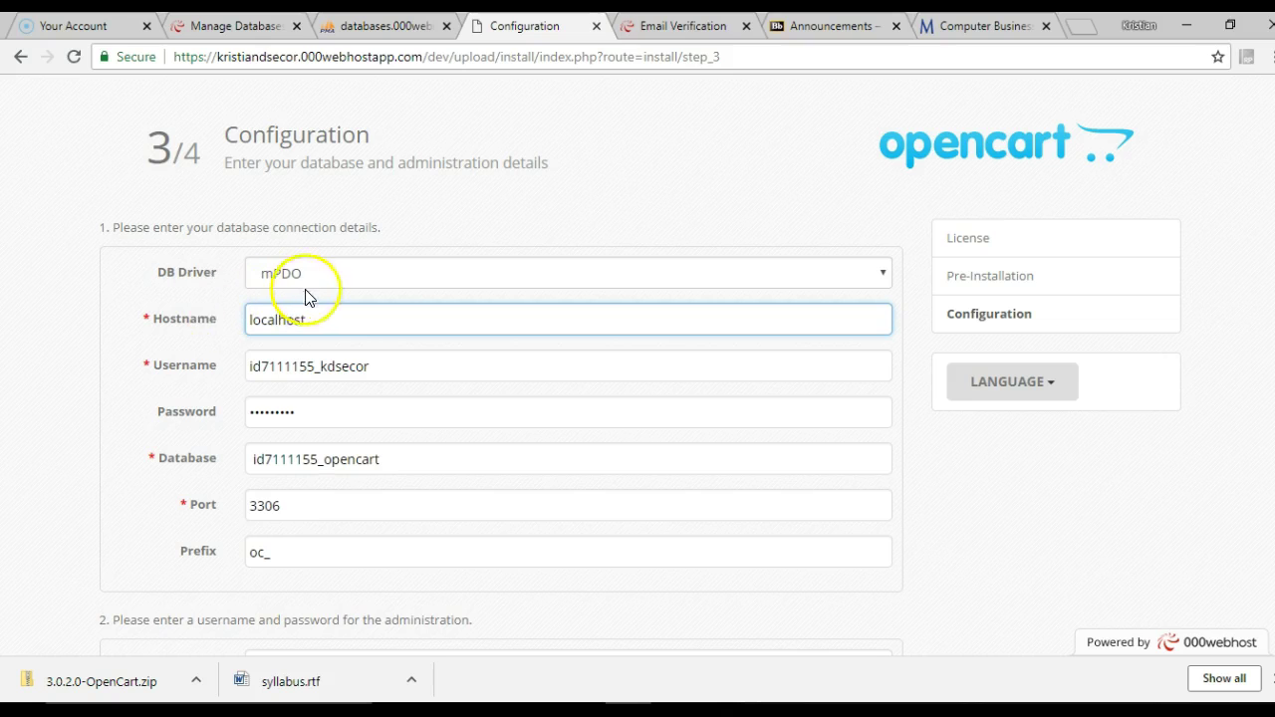
scroll(370, 362, "down", 3)
Enter the administrator password and e-mail address in the installer's administration section
left_click(332, 428)
type("admin")
key("Tab")
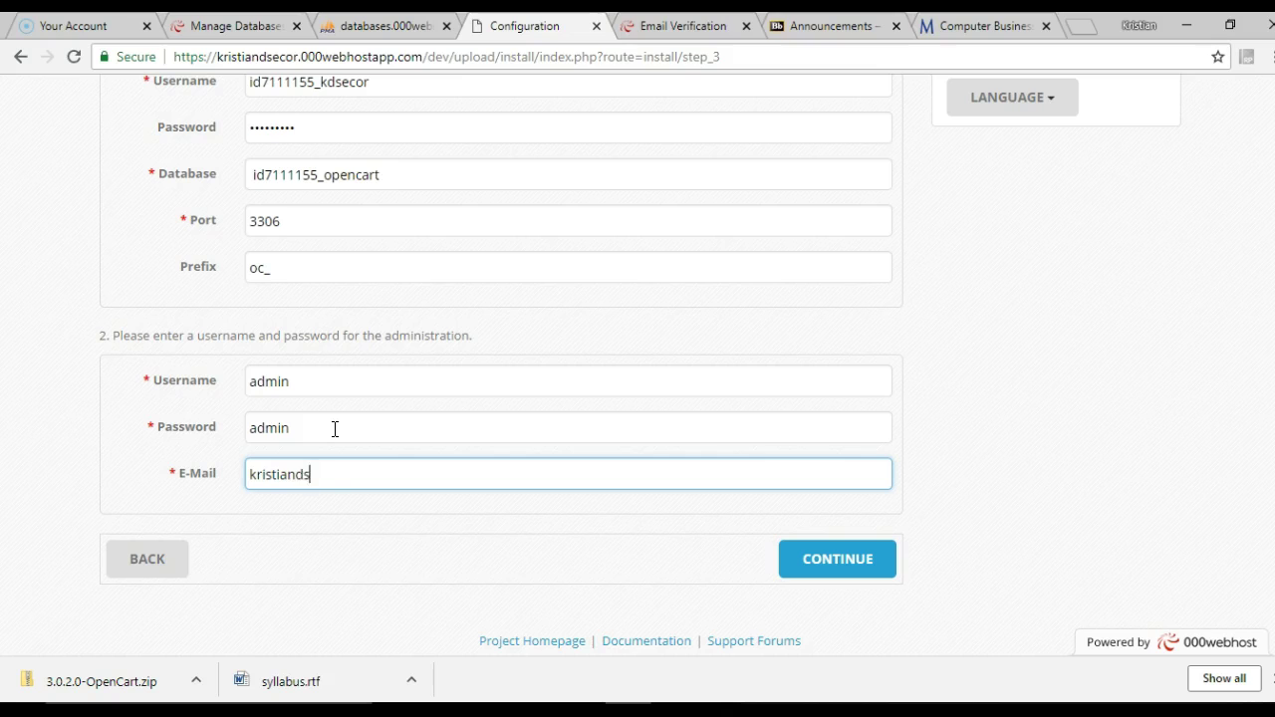
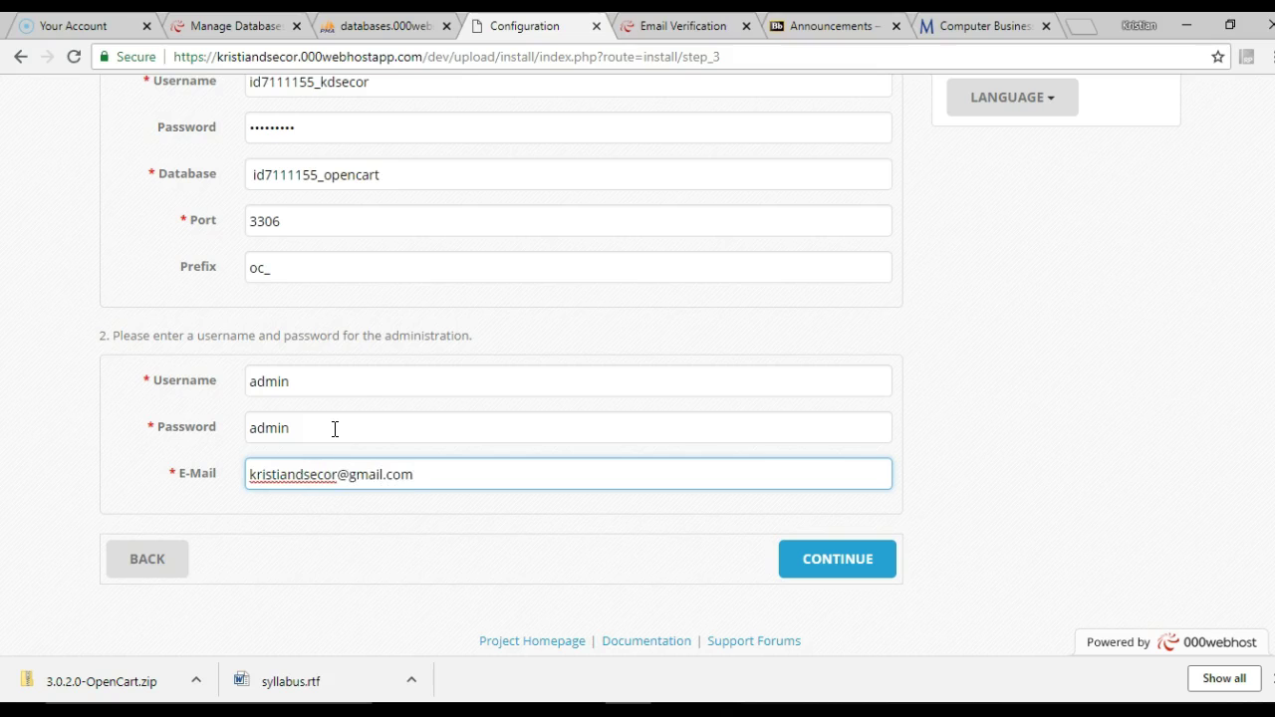
left_click(1000, 405)
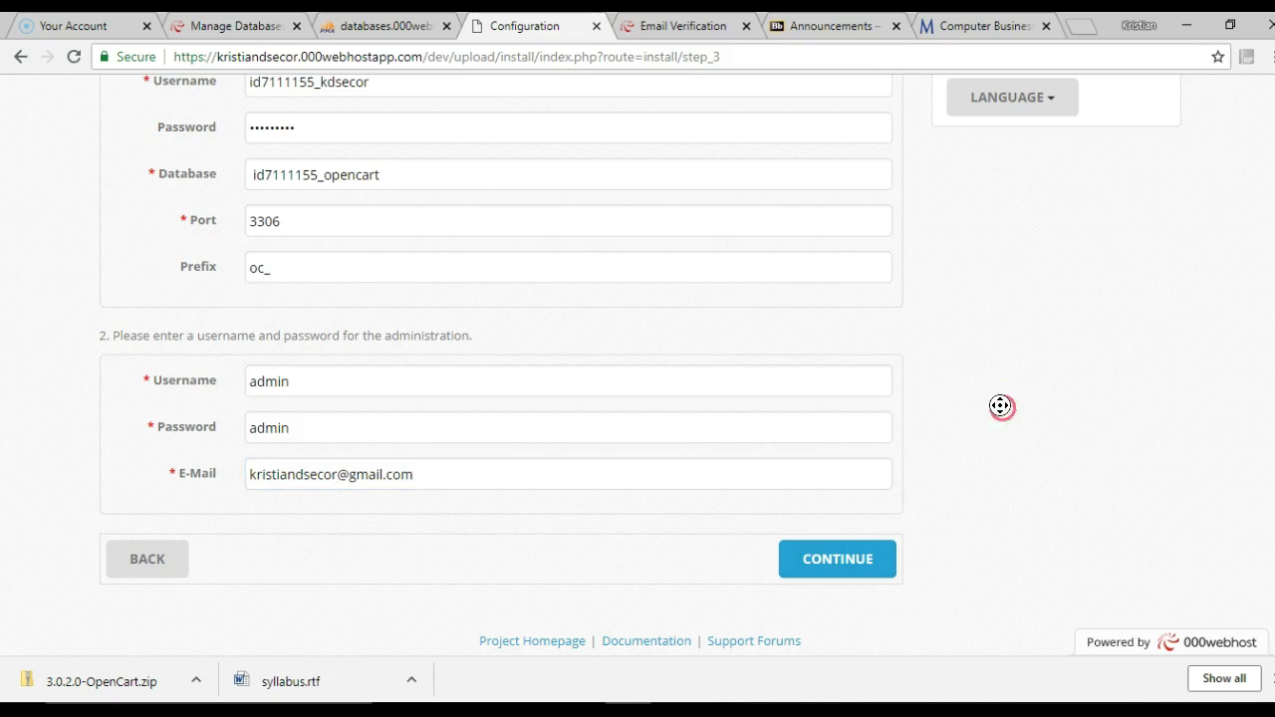
Check the installer Language dropdown, then submit the configuration to start installing
scroll(1000, 405, "up", 3)
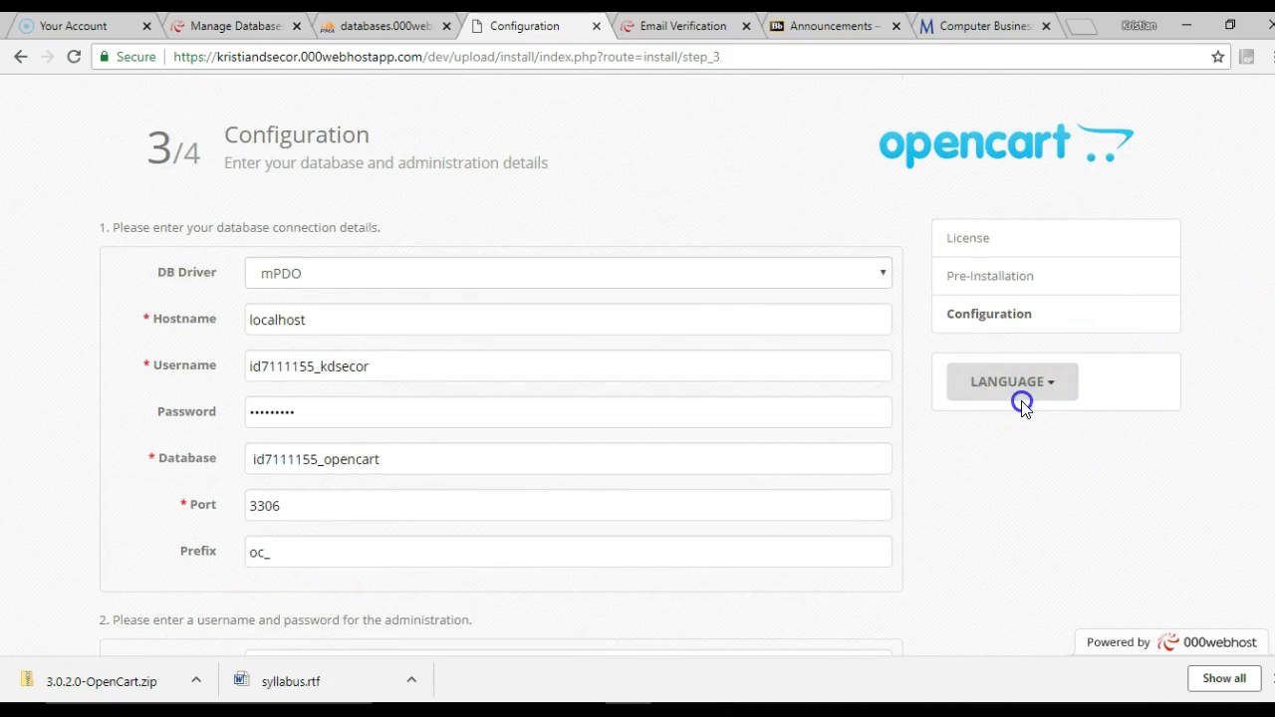
left_click(1022, 395)
left_click(1023, 394)
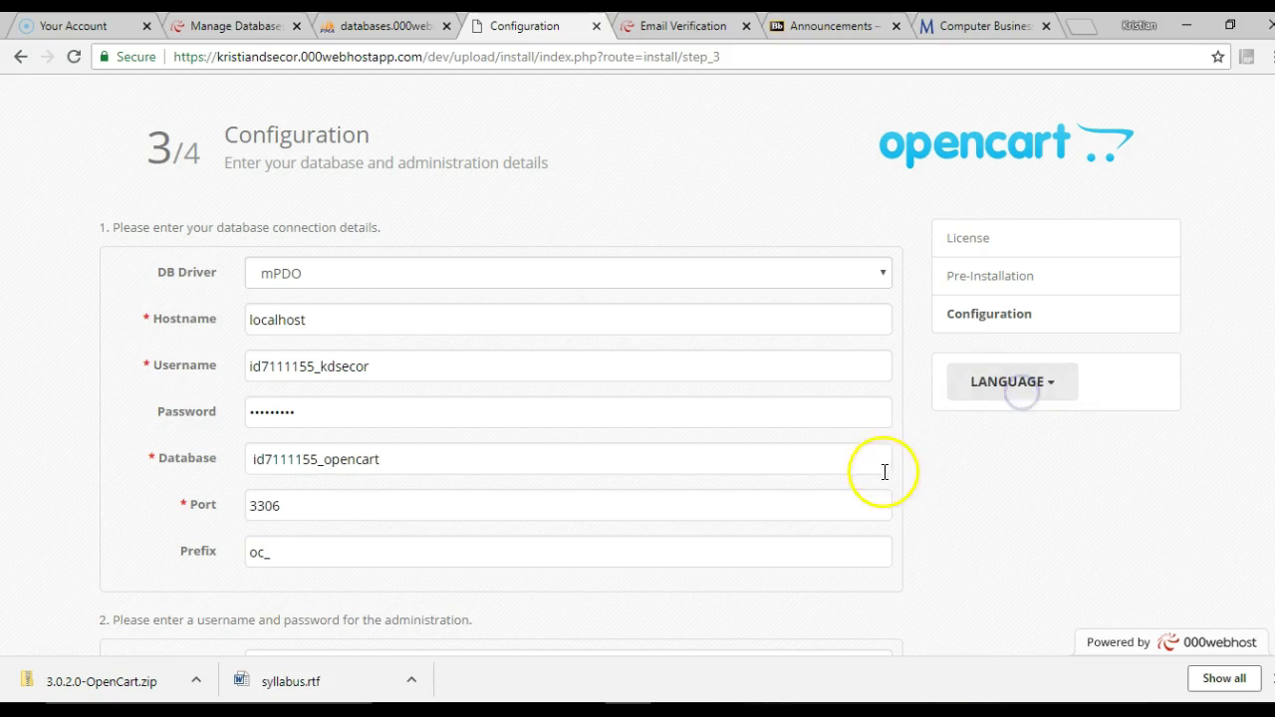
left_click(990, 390)
scroll(1004, 430, "down", 3)
left_click(1005, 431)
left_click(863, 555)
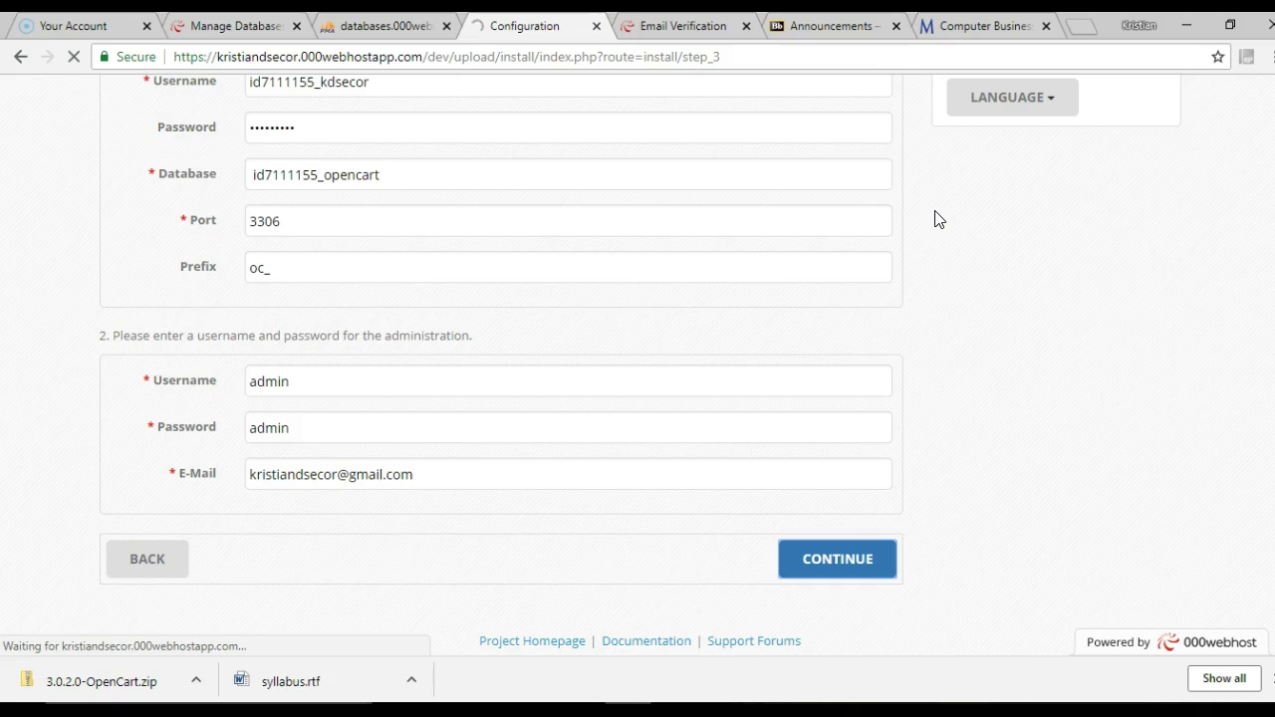
Wait for OpenCart's Installation complete page, then show /public_html/dev/upload in FileZilla
key("XF86AudioLowerVolume")
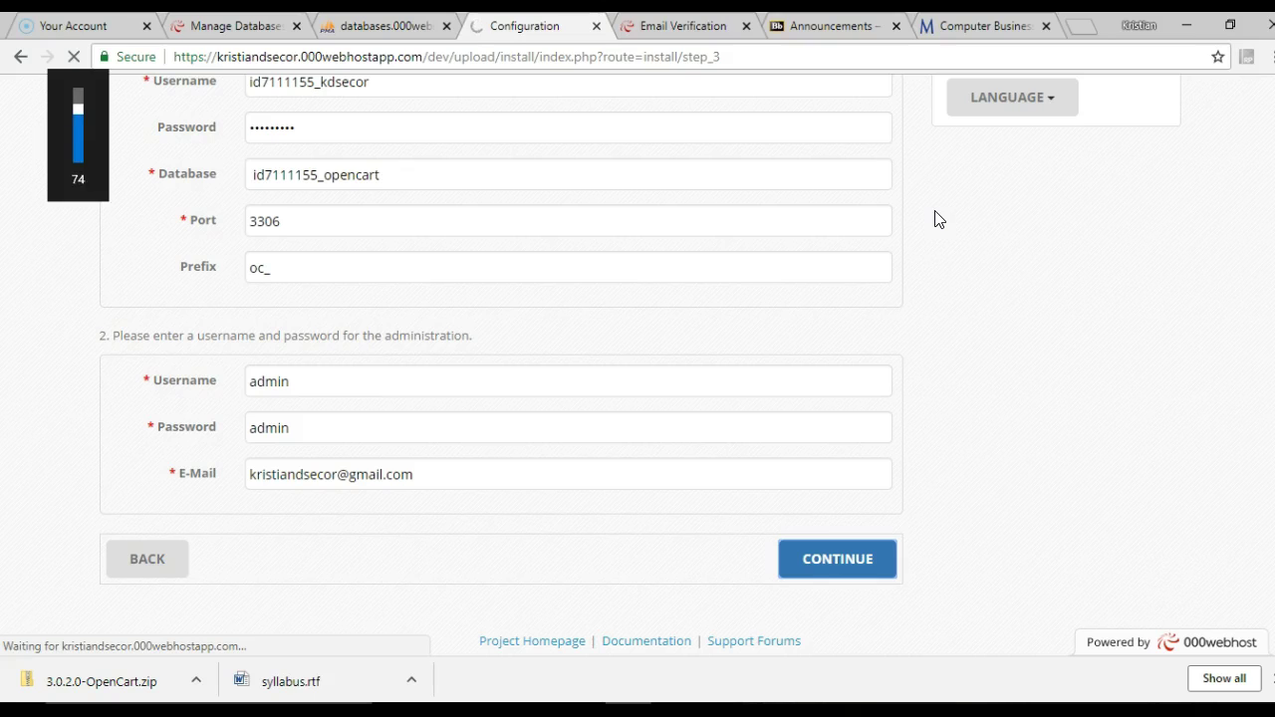
left_click(1129, 269)
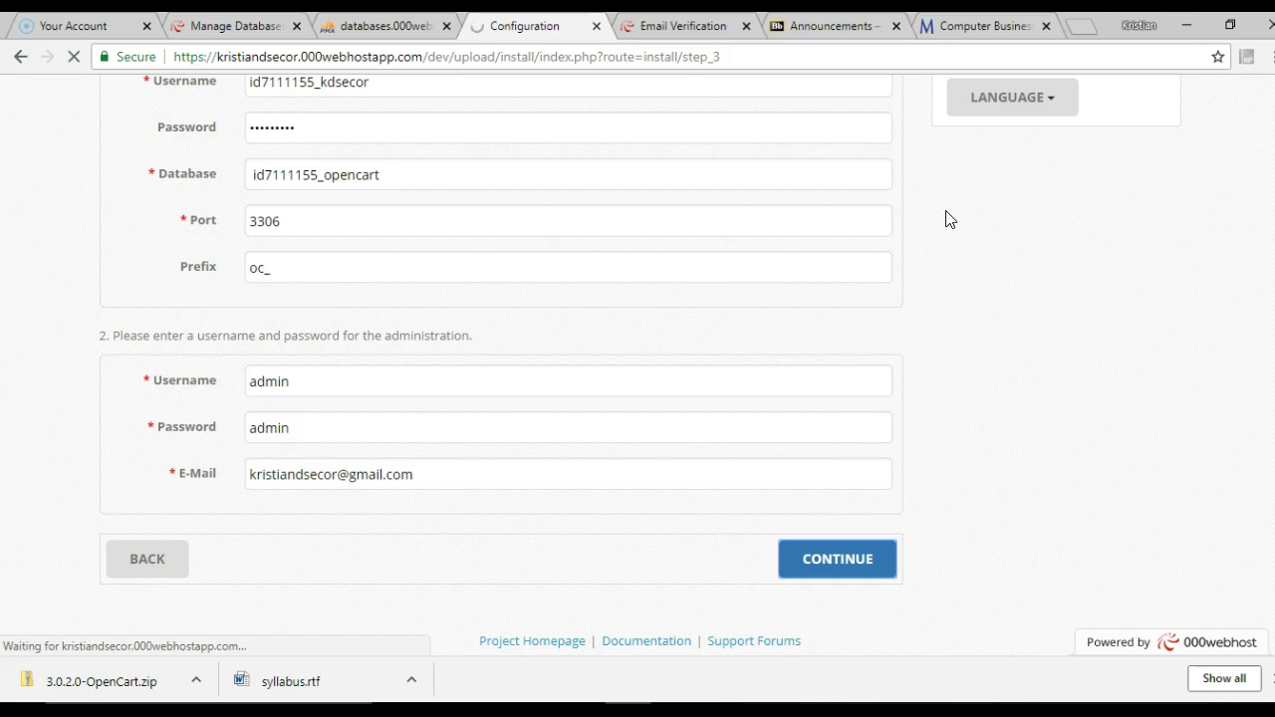
left_click(1011, 256)
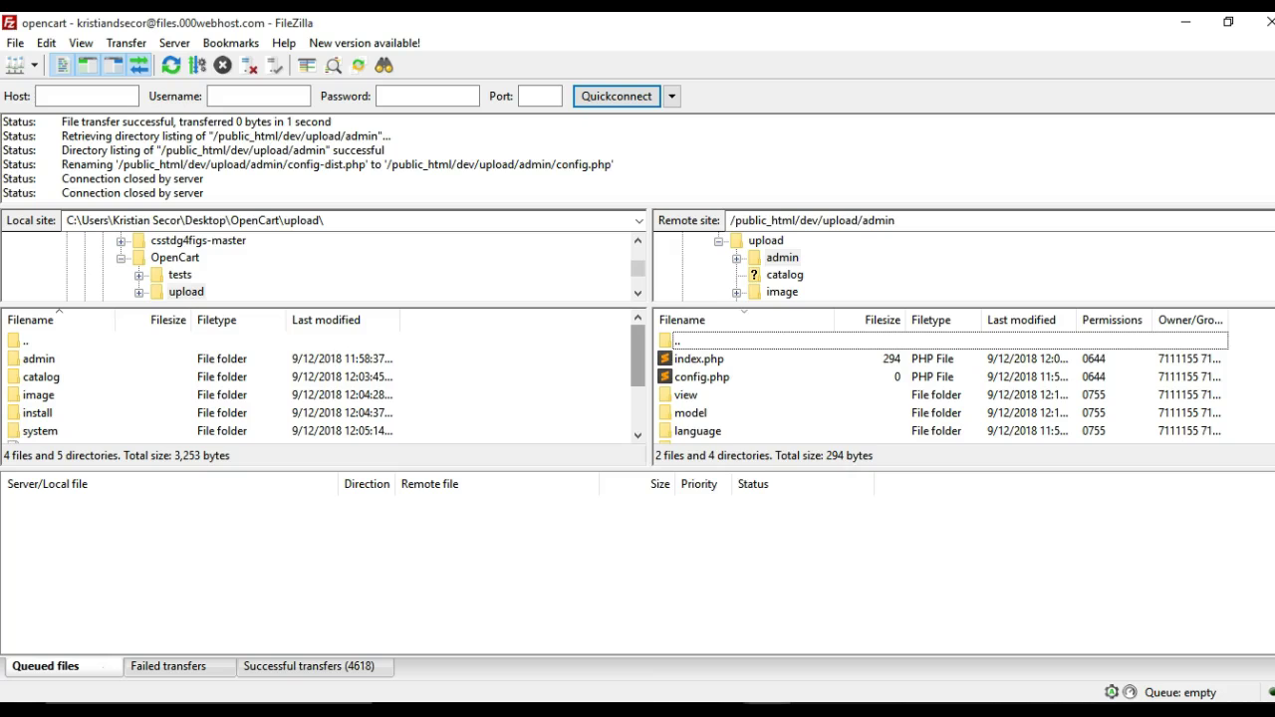
left_click(762, 702)
double_click(701, 343)
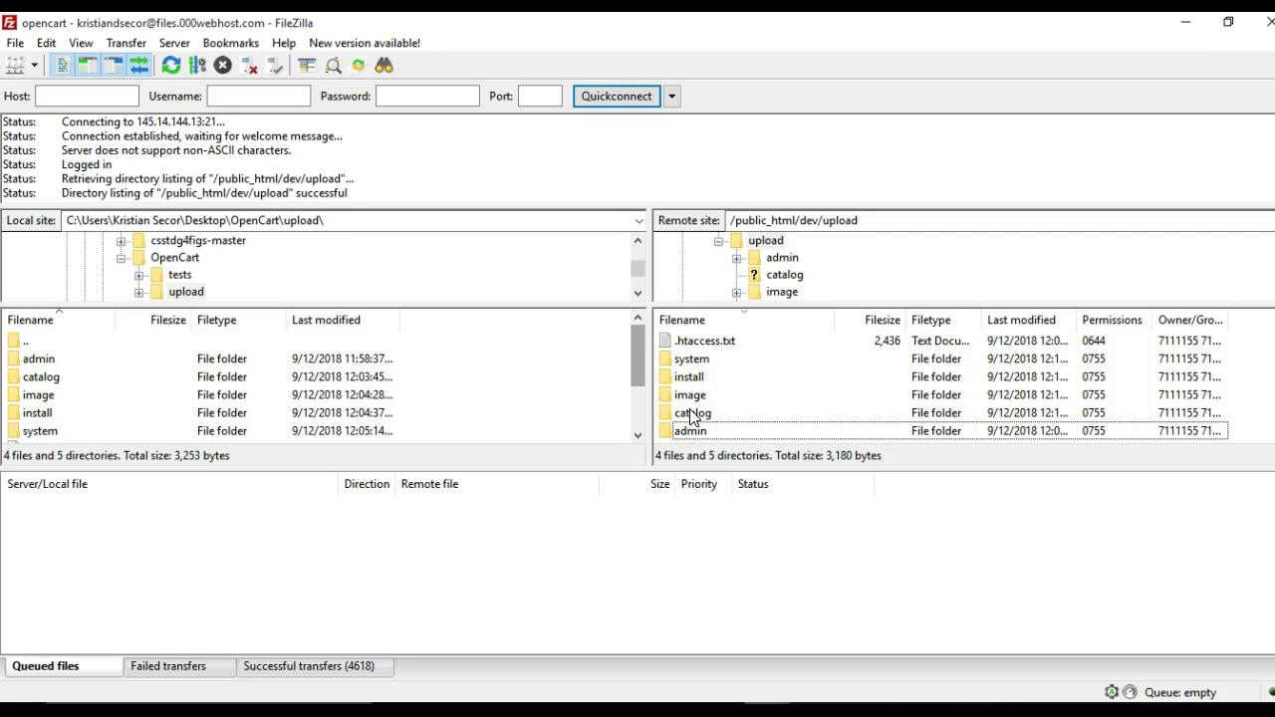
Delete the remote install folder and open 'Go to your online shop' in a new tab
right_click(688, 378)
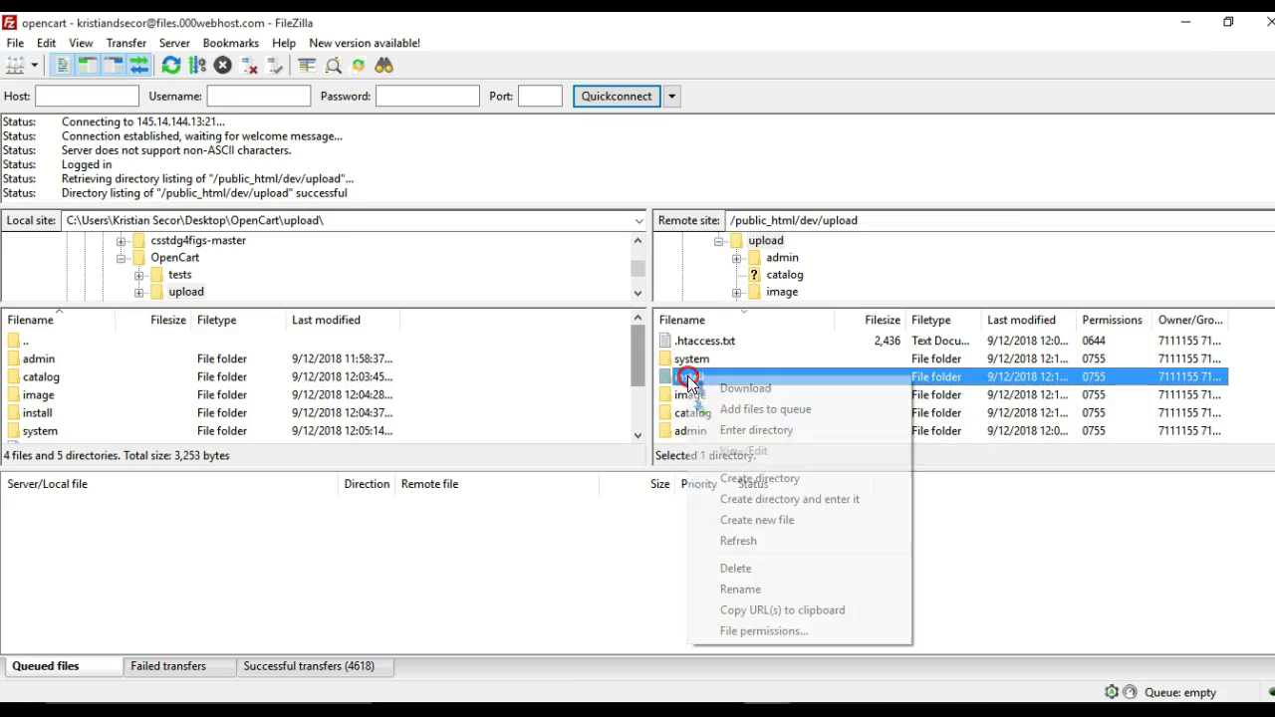
left_click(734, 568)
left_click(733, 437)
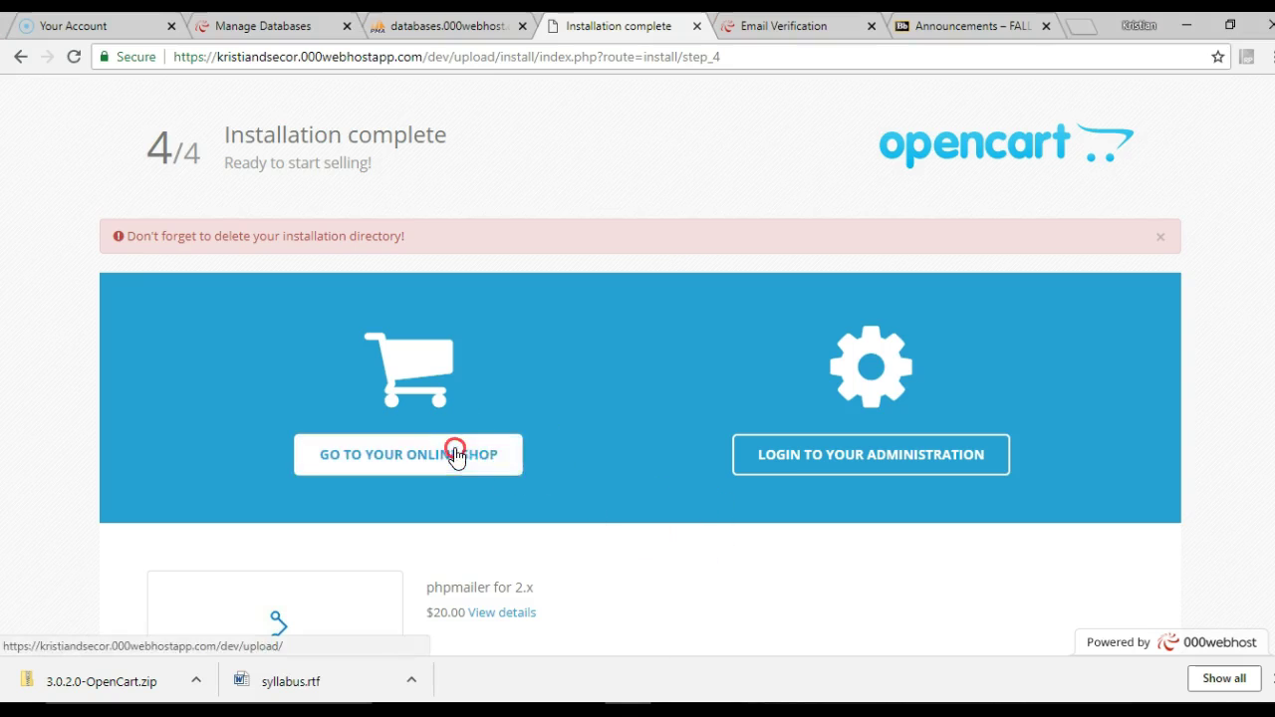
right_click(455, 449)
left_click(480, 459)
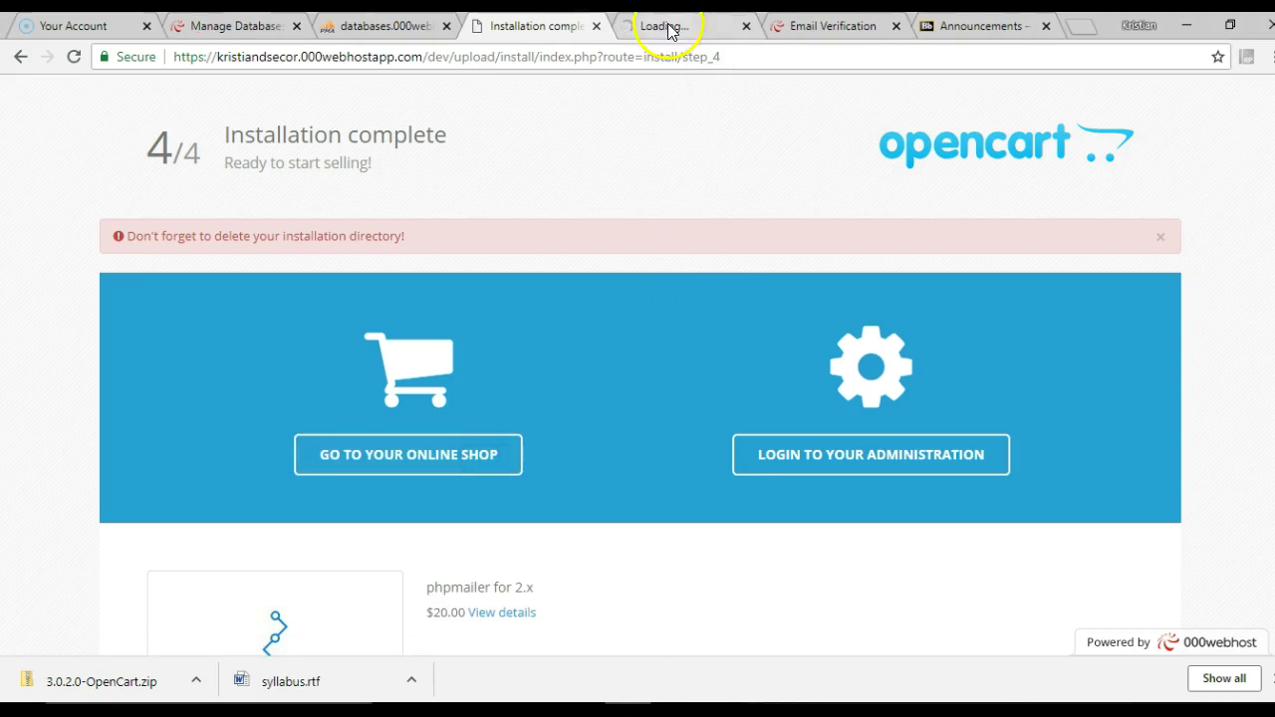
Open 'Login to your administration' in a new browser tab
left_click(668, 30)
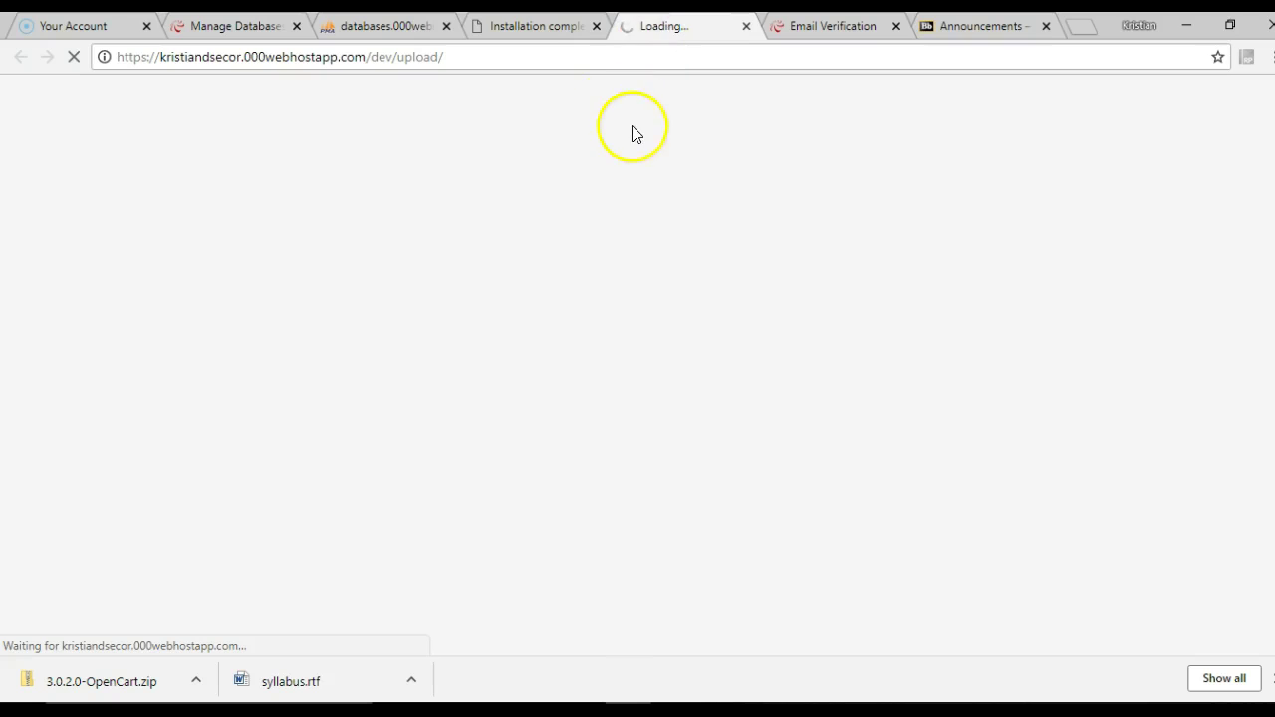
left_click(546, 30)
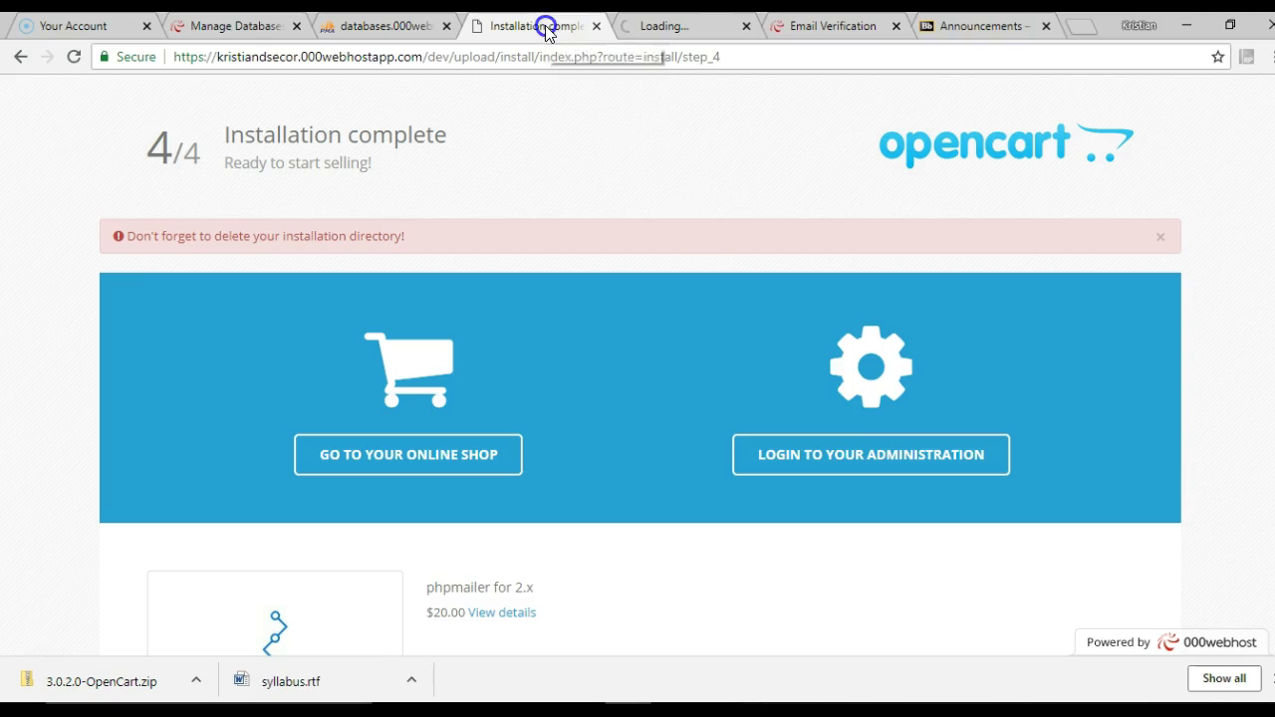
right_click(829, 451)
left_click(862, 463)
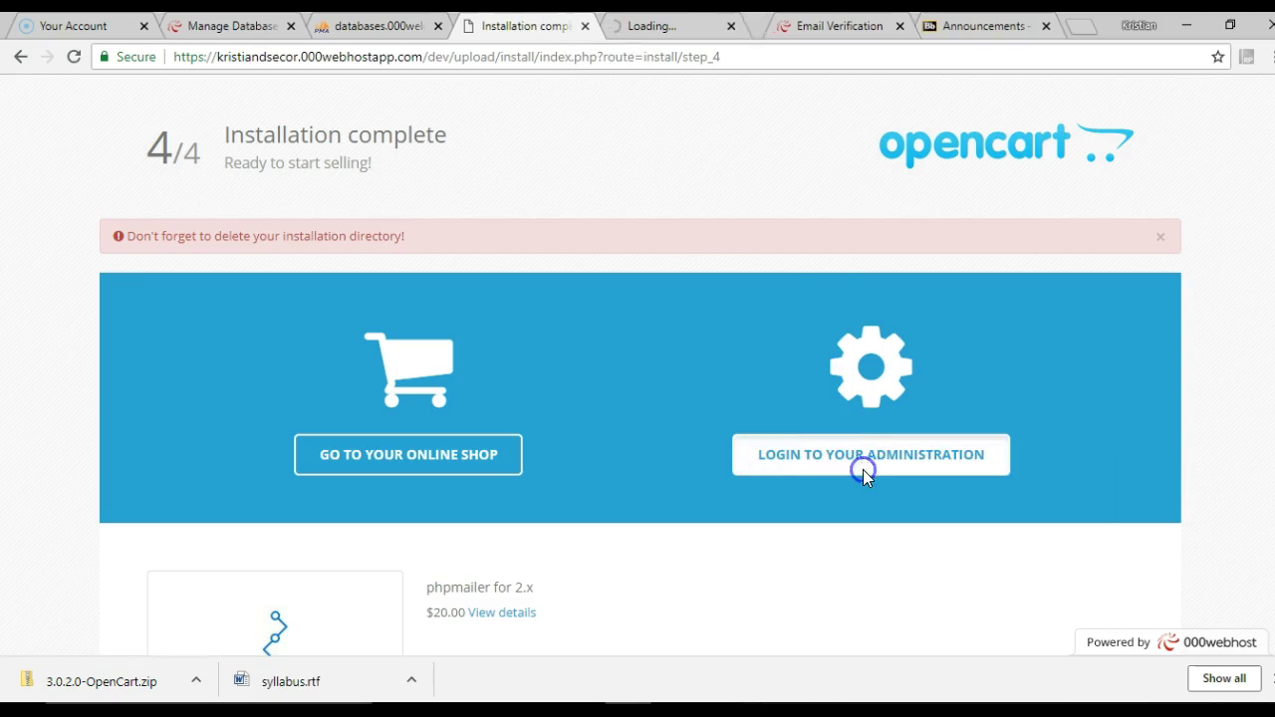
left_click(685, 30)
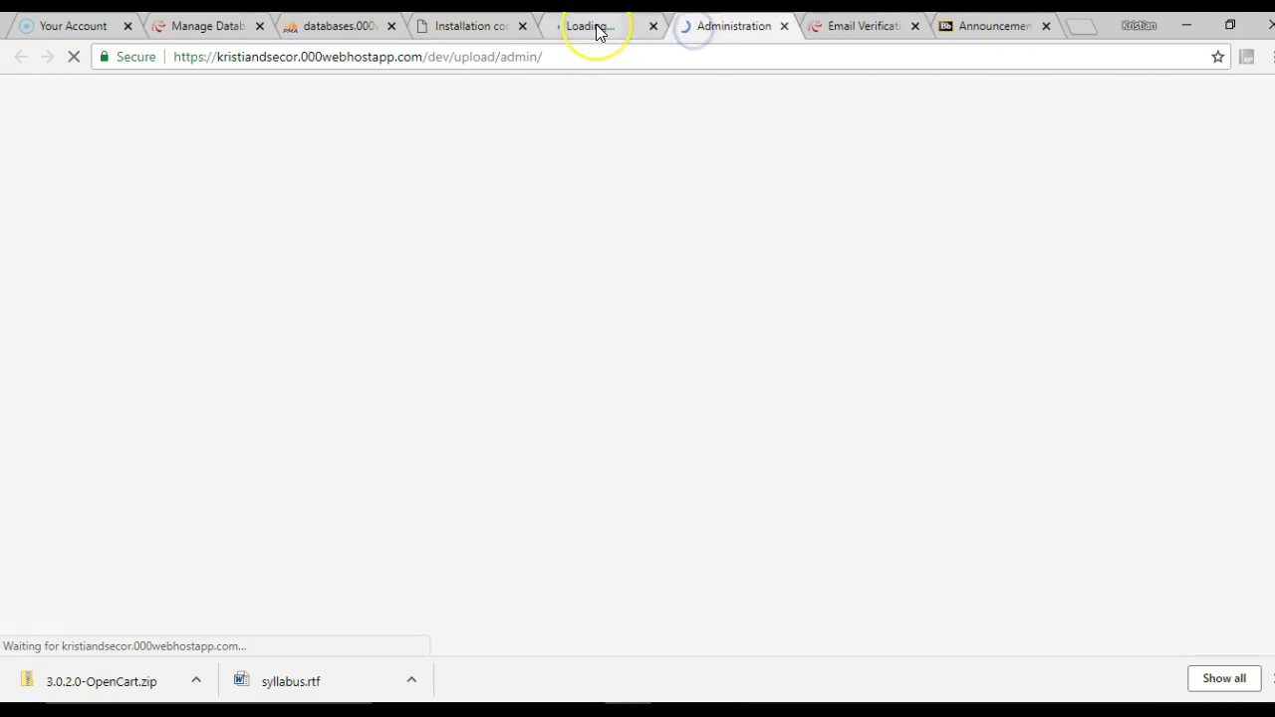
Sign in with the admin username and password, glance at the storefront, return to the dashboard
left_click(610, 278)
type("admin")
key("Tab")
type("a")
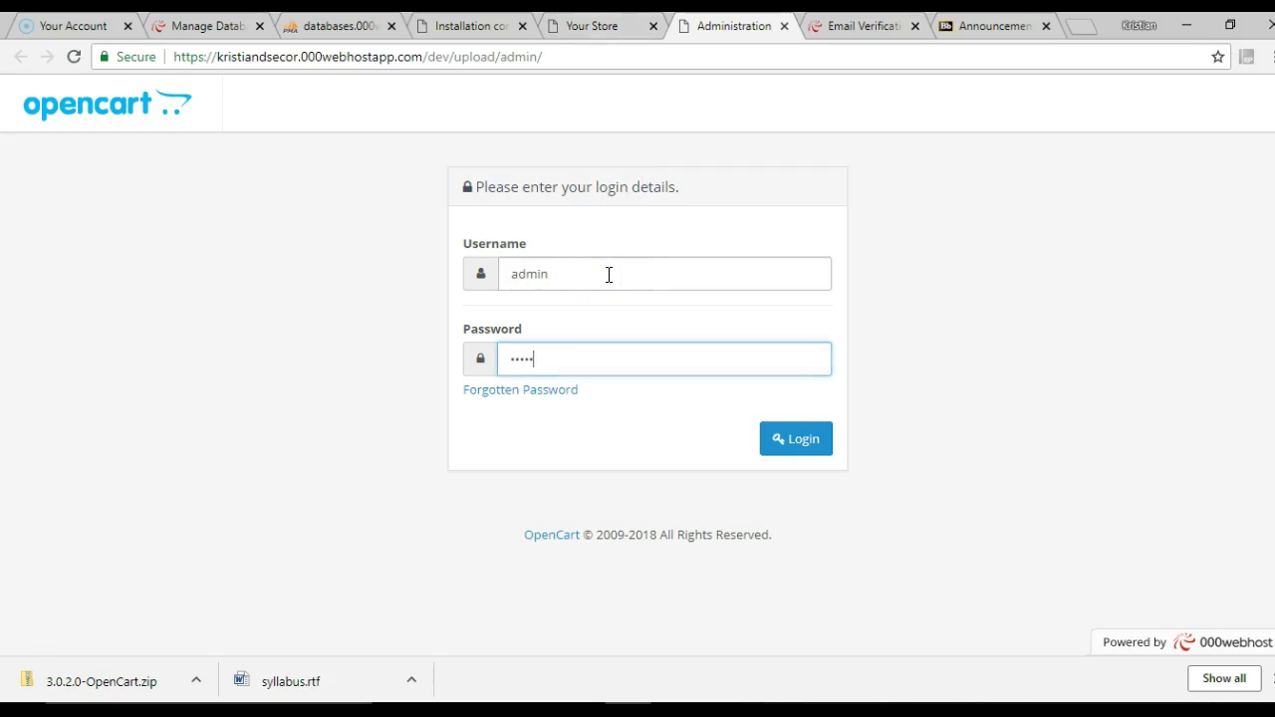
left_click(819, 436)
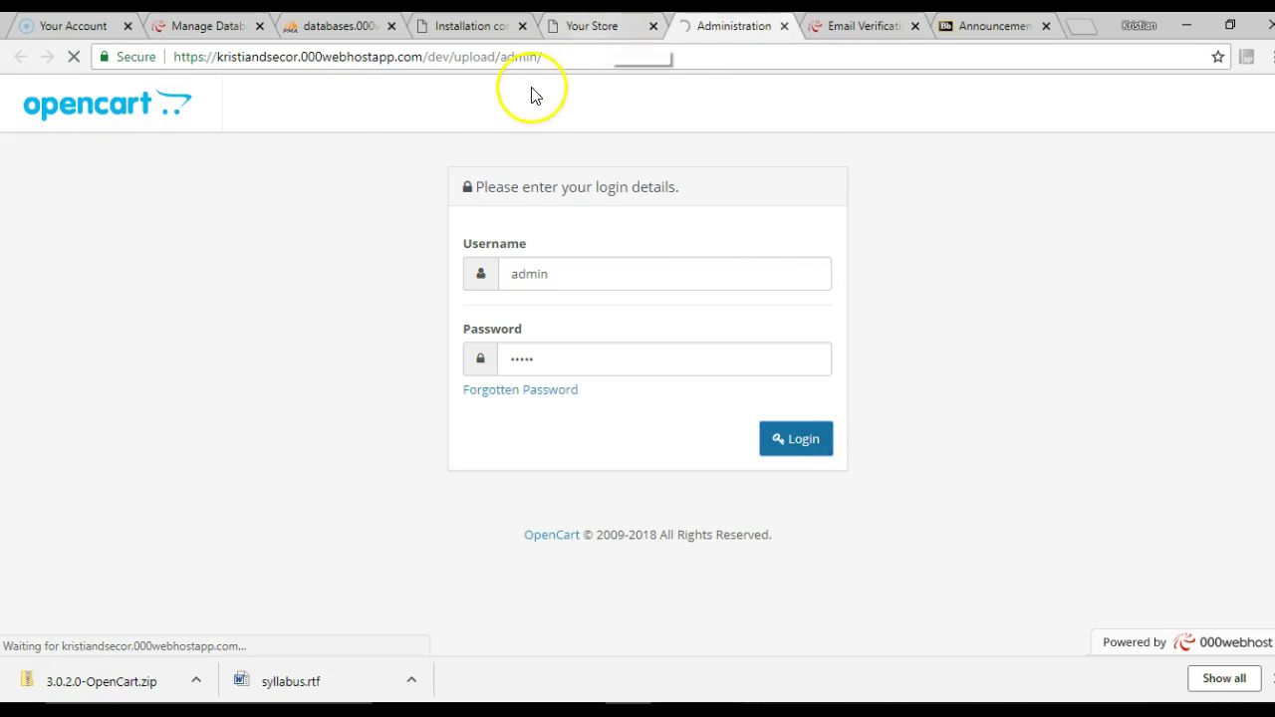
left_click(586, 25)
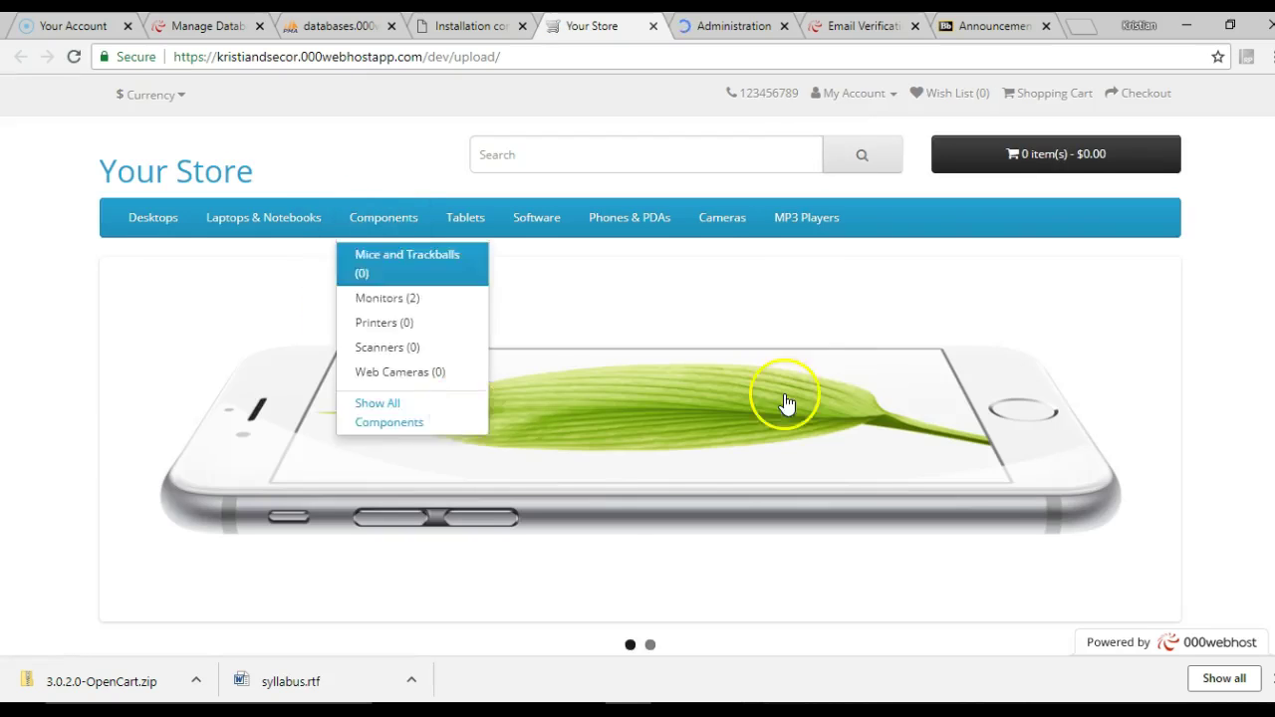
left_click(743, 24)
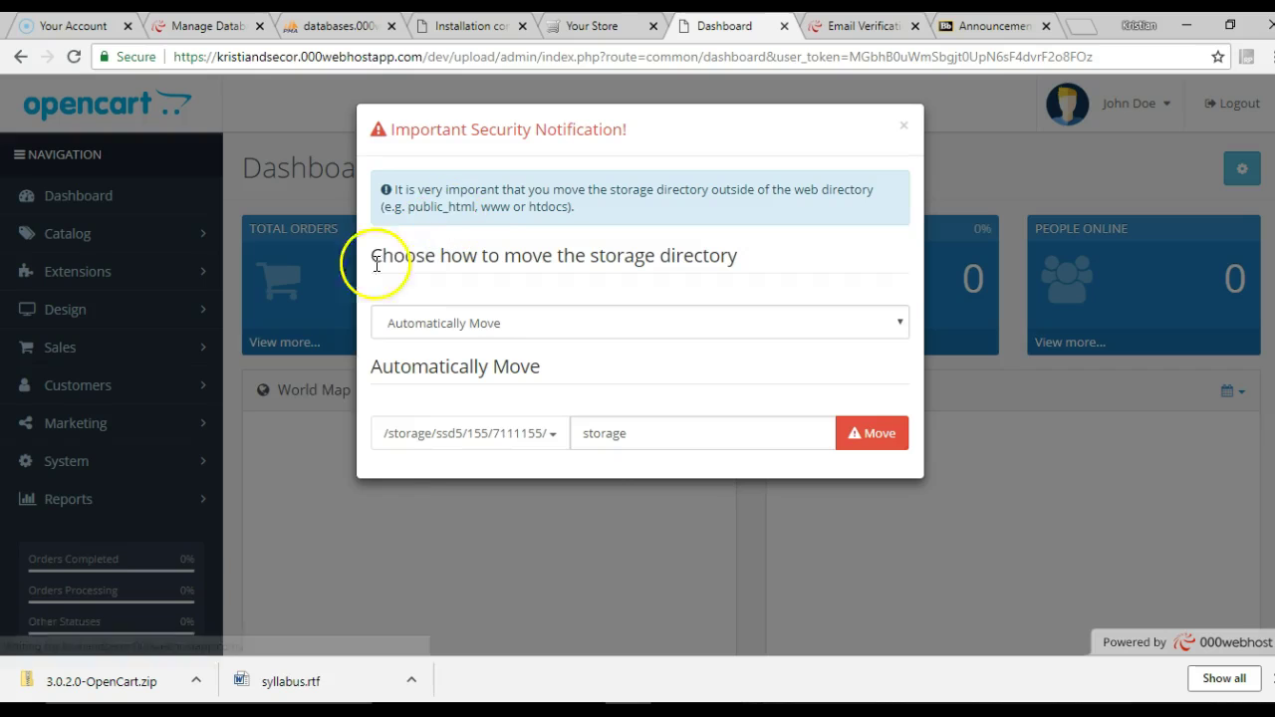
Automatically move the storage directory out of the web folder and close the security notice
left_click_drag(540, 206, 728, 219)
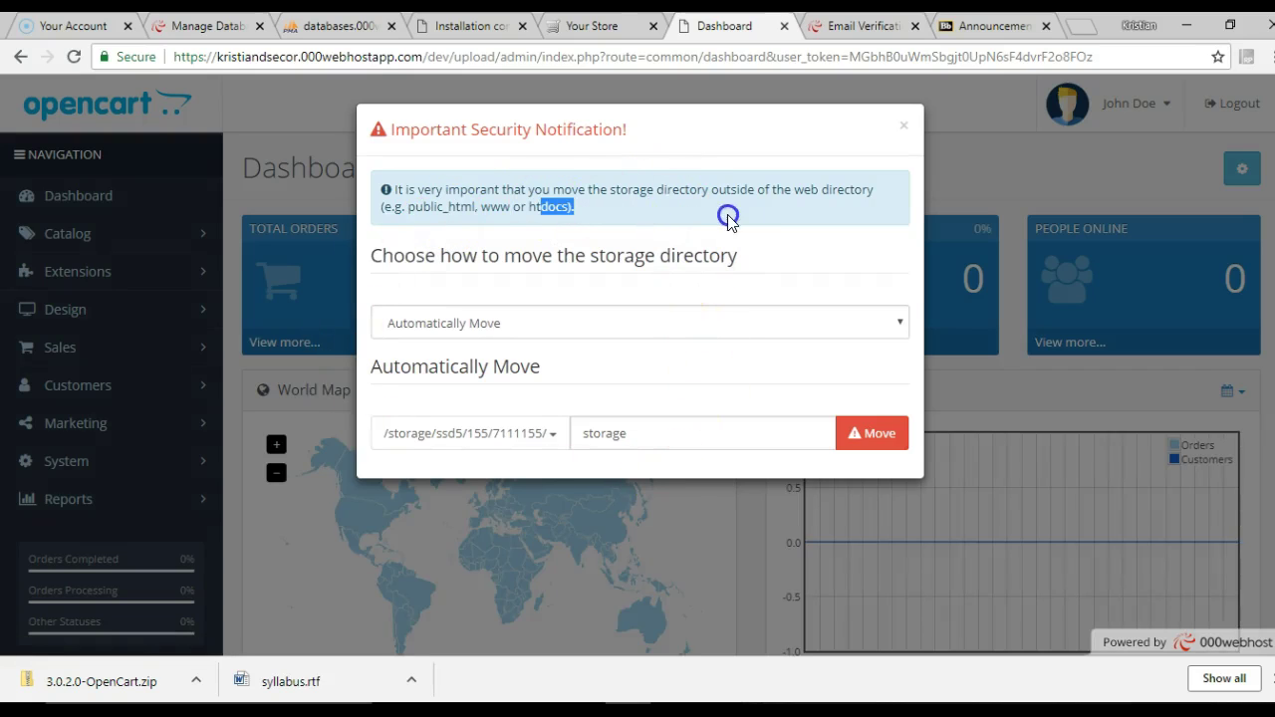
left_click(860, 434)
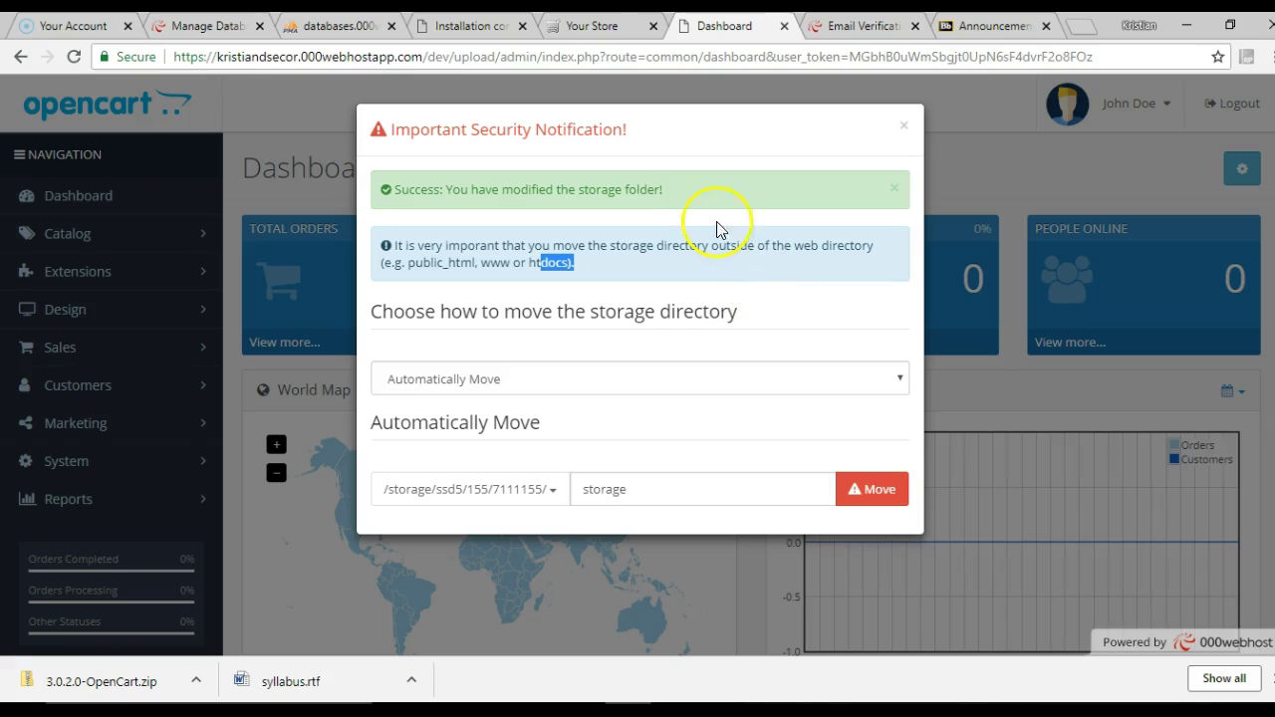
left_click(904, 129)
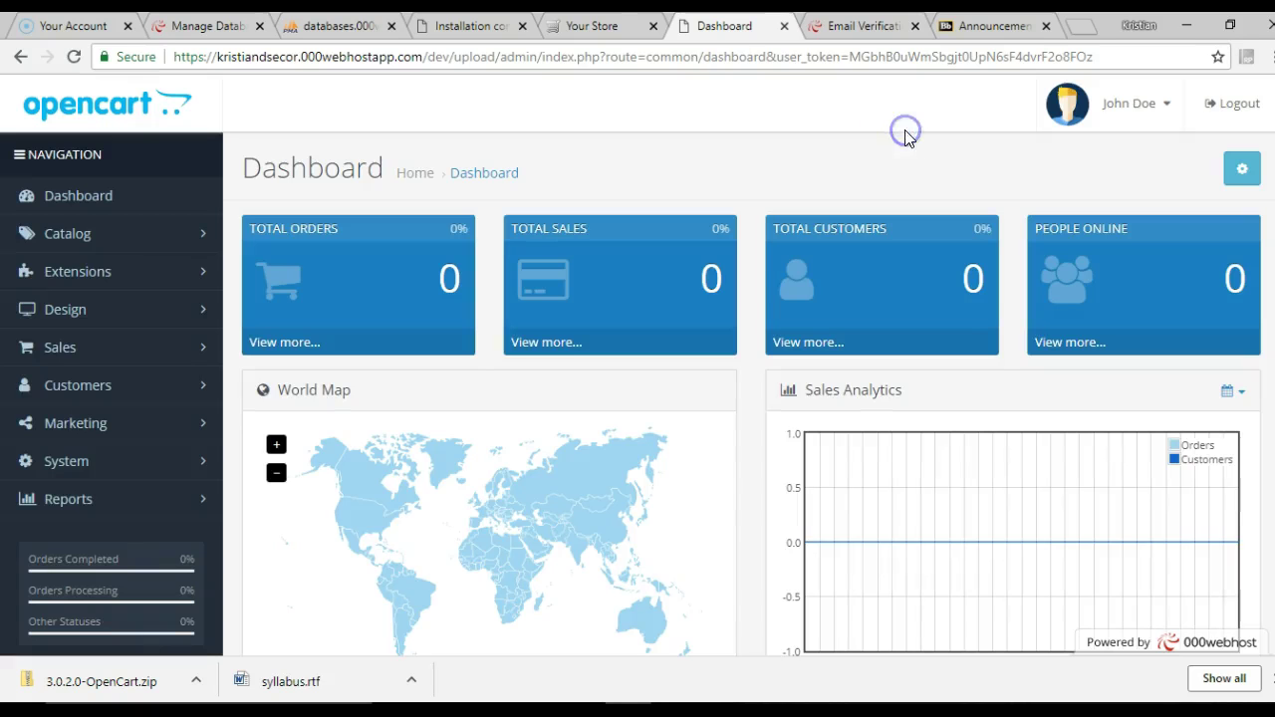